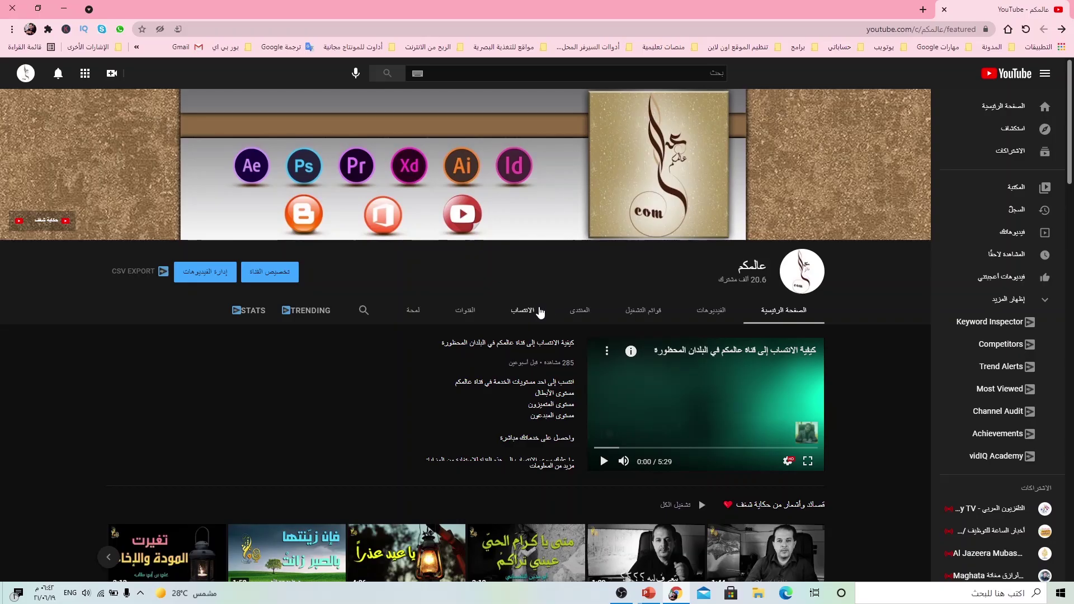
{"action": "left_click", "coordinate": [539, 312]}
{"action": "scroll", "coordinate": [494, 411], "scroll_direction": "down", "scroll_amount": 2}
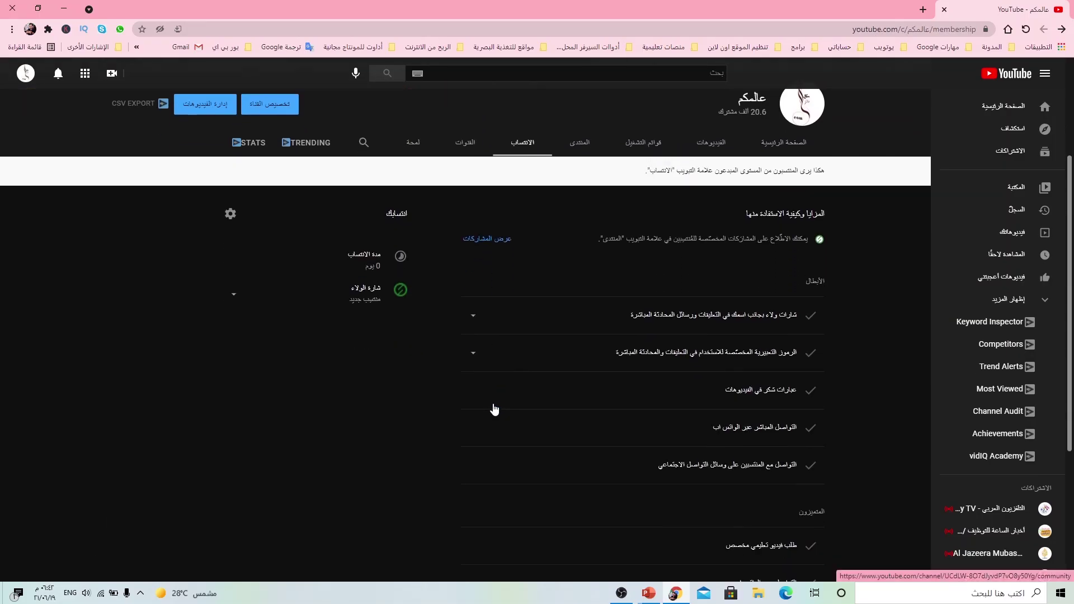
{"action": "scroll", "coordinate": [494, 410], "scroll_direction": "down", "scroll_amount": 2}
{"action": "scroll", "coordinate": [494, 408], "scroll_direction": "up", "scroll_amount": 4}
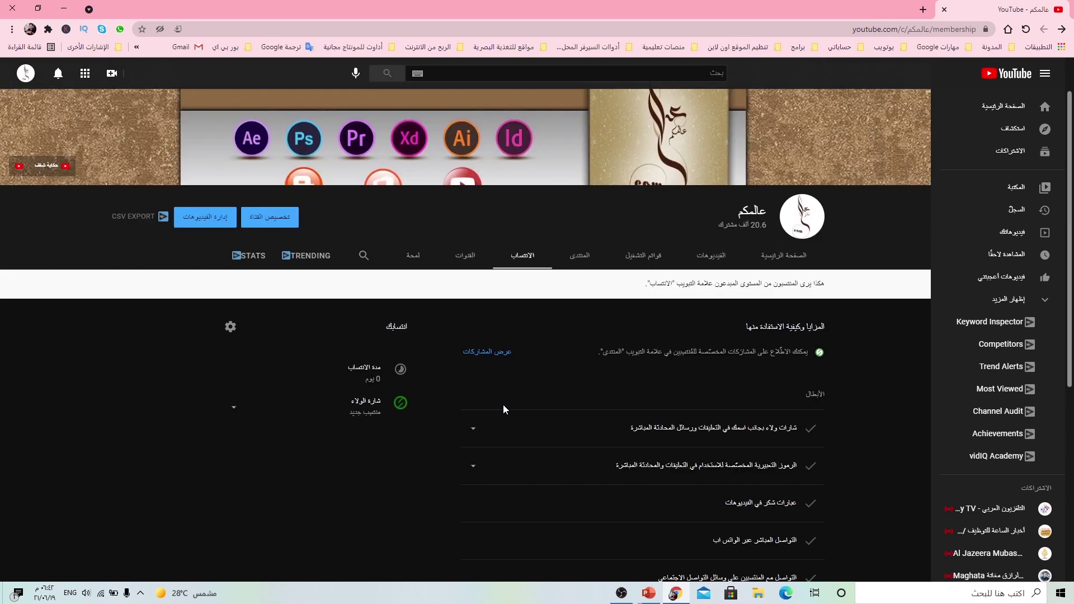
{"action": "scroll", "coordinate": [504, 409], "scroll_direction": "down", "scroll_amount": 3}
{"action": "scroll", "coordinate": [503, 409], "scroll_direction": "down", "scroll_amount": 1}
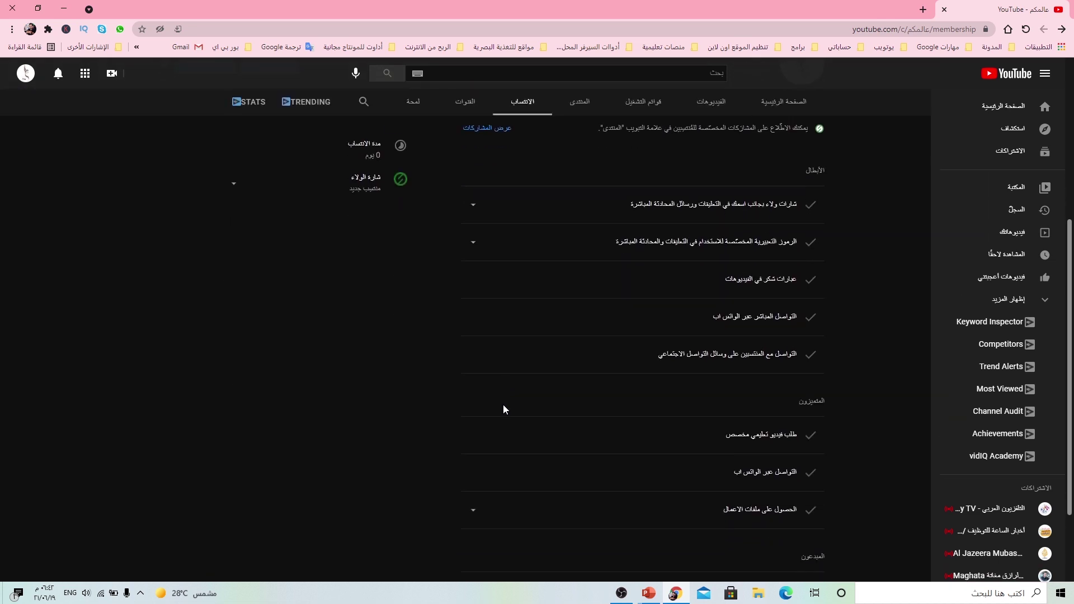
{"action": "scroll", "coordinate": [503, 409], "scroll_direction": "down", "scroll_amount": 2}
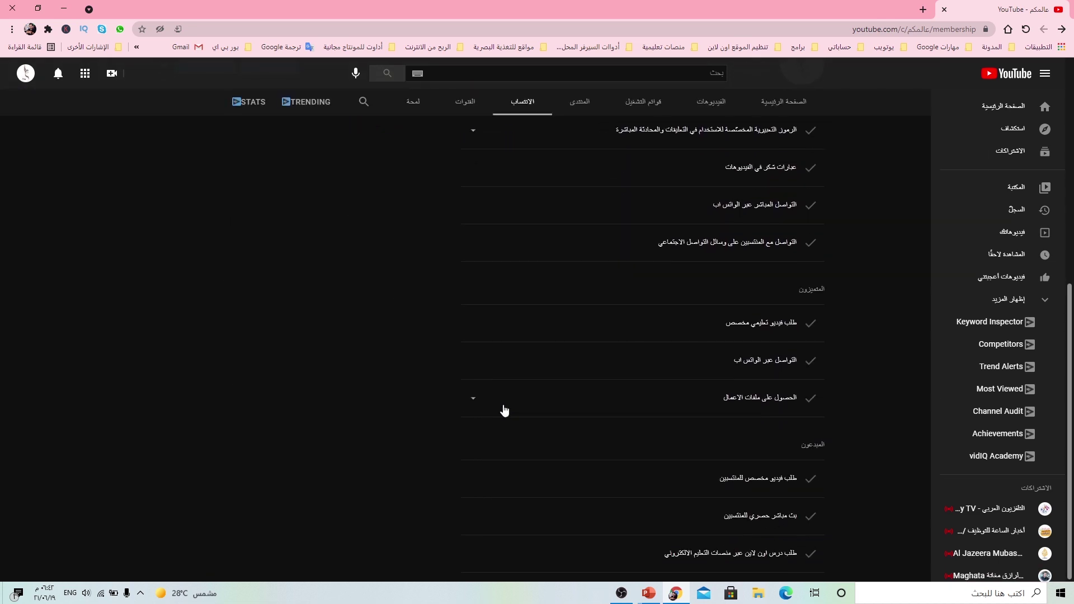
{"action": "scroll", "coordinate": [362, 399], "scroll_direction": "up", "scroll_amount": 3}
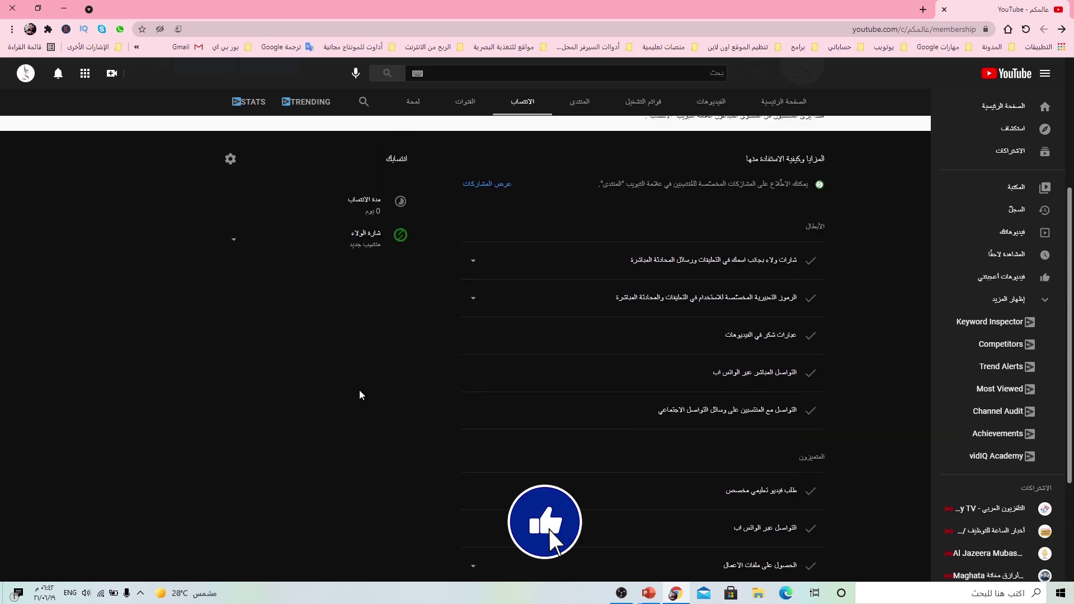
{"action": "scroll", "coordinate": [359, 391], "scroll_direction": "up", "scroll_amount": 3}
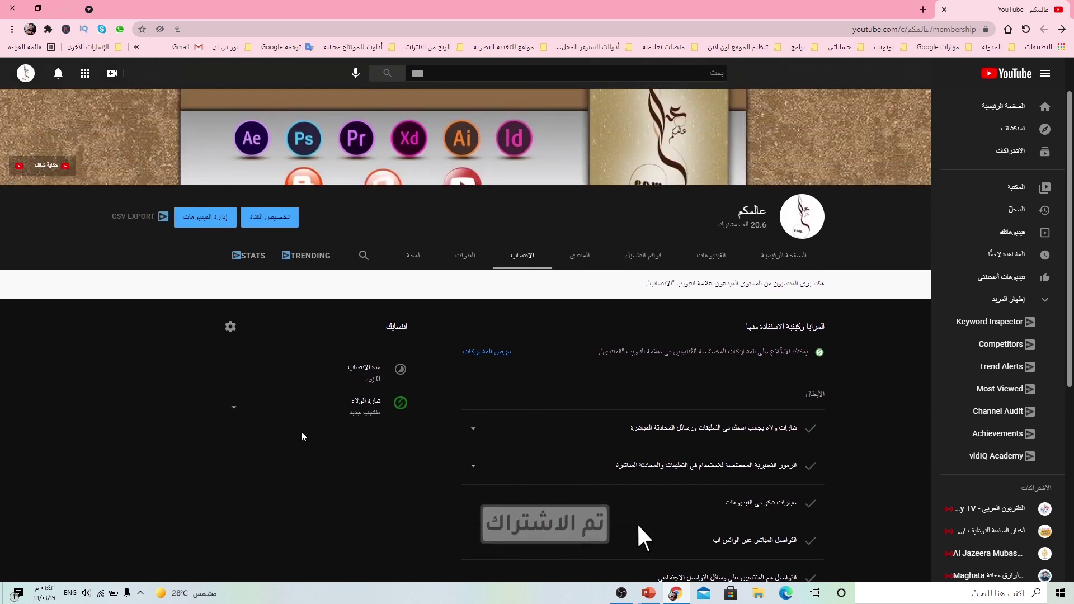
{"action": "scroll", "coordinate": [301, 433], "scroll_direction": "down", "scroll_amount": 3}
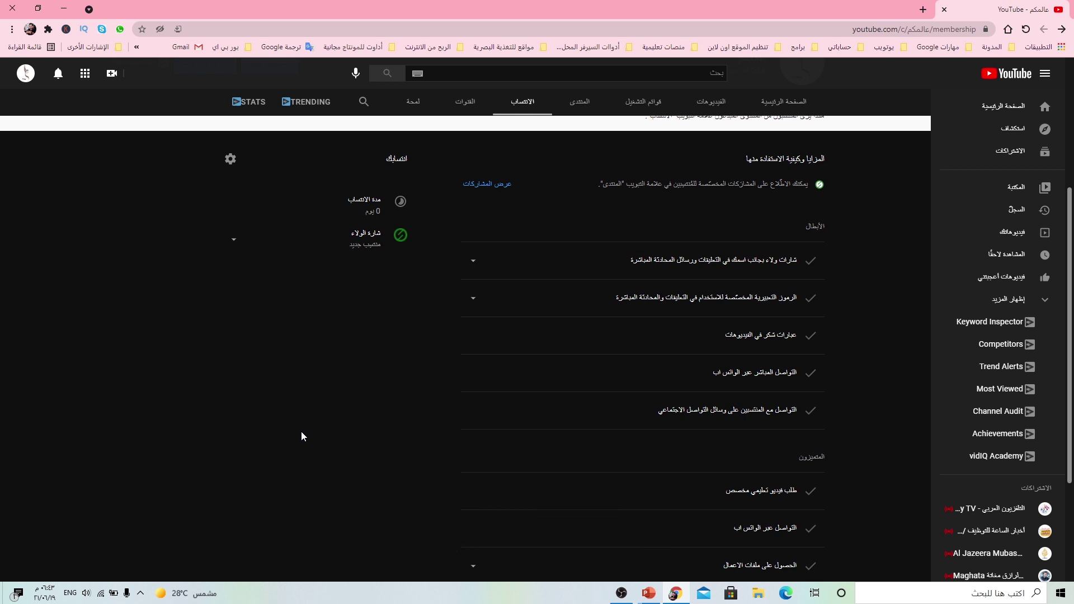
{"action": "left_click", "coordinate": [784, 105]}
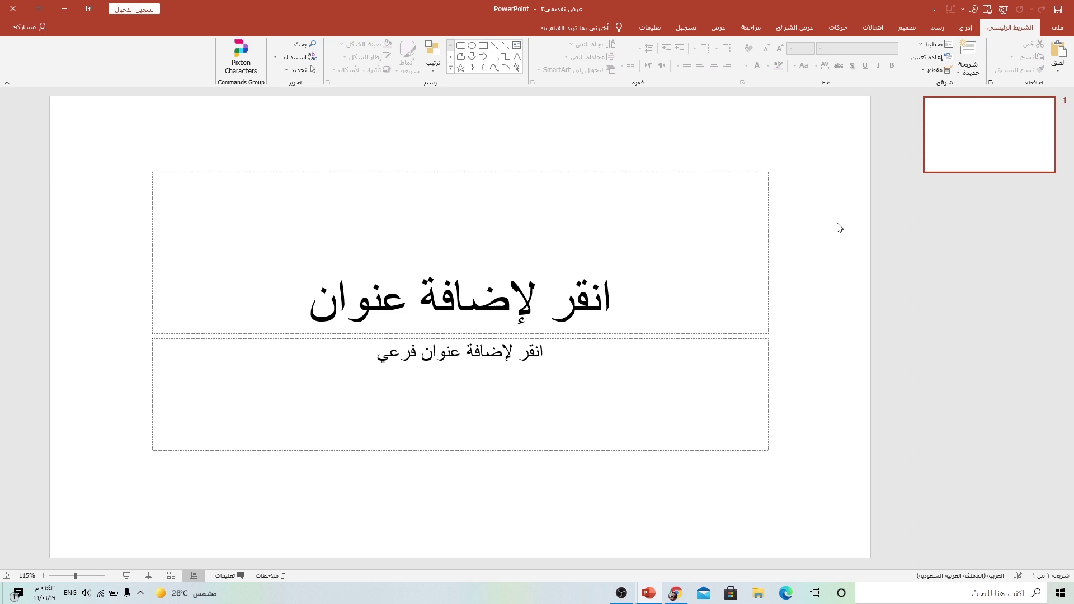
Switch the slide to Blank layout and fill its background with the seascape photo صورة١.jpg.
{"action": "right_click", "coordinate": [821, 207]}
{"action": "mouse_move", "coordinate": [768, 242]}
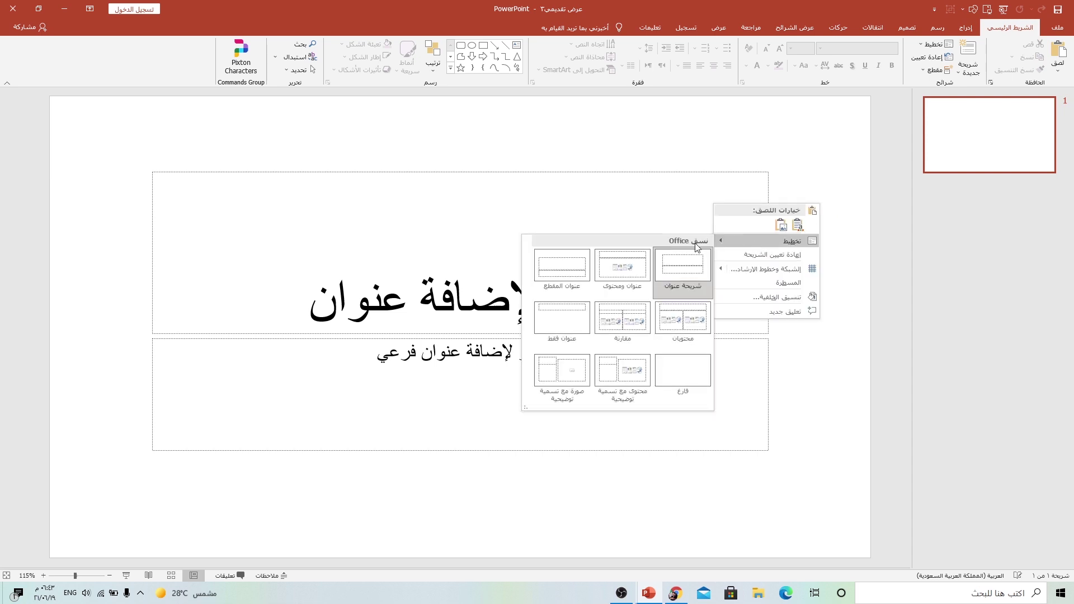
{"action": "left_click", "coordinate": [690, 371]}
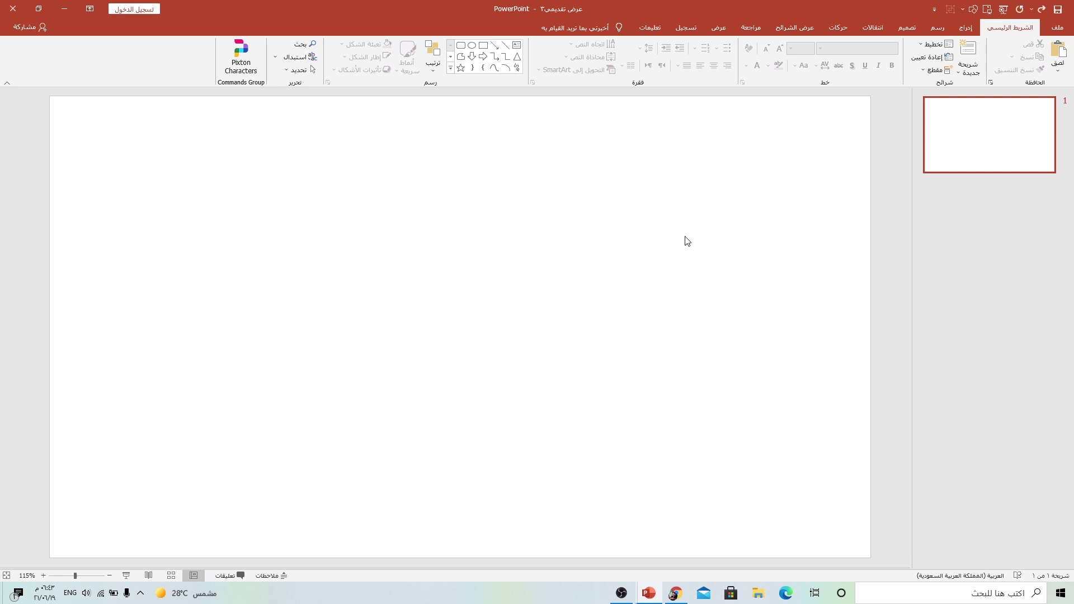
{"action": "right_click", "coordinate": [693, 192]}
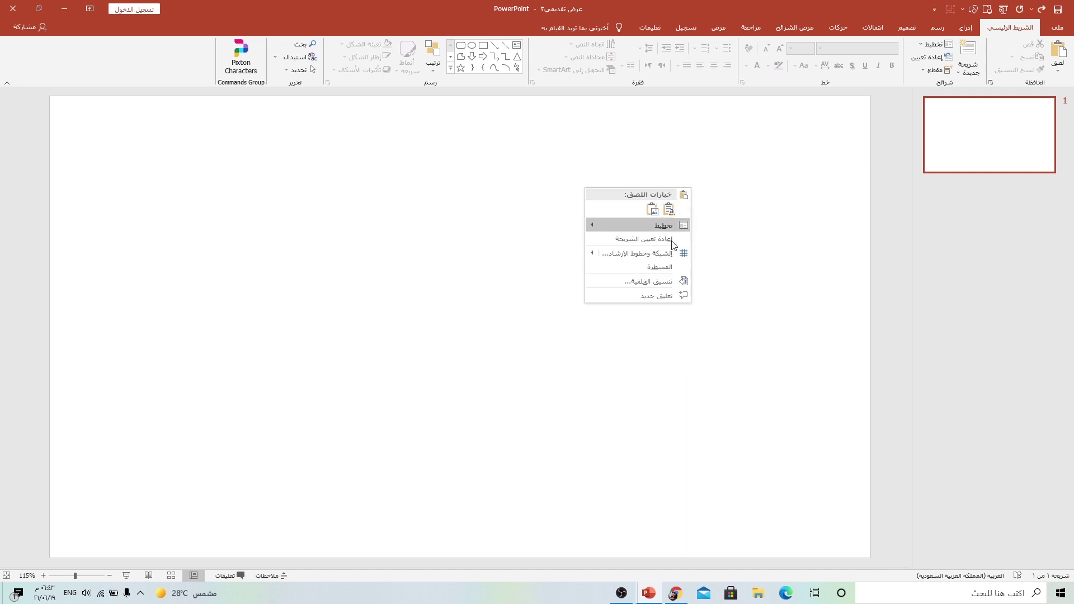
{"action": "left_click", "coordinate": [666, 282]}
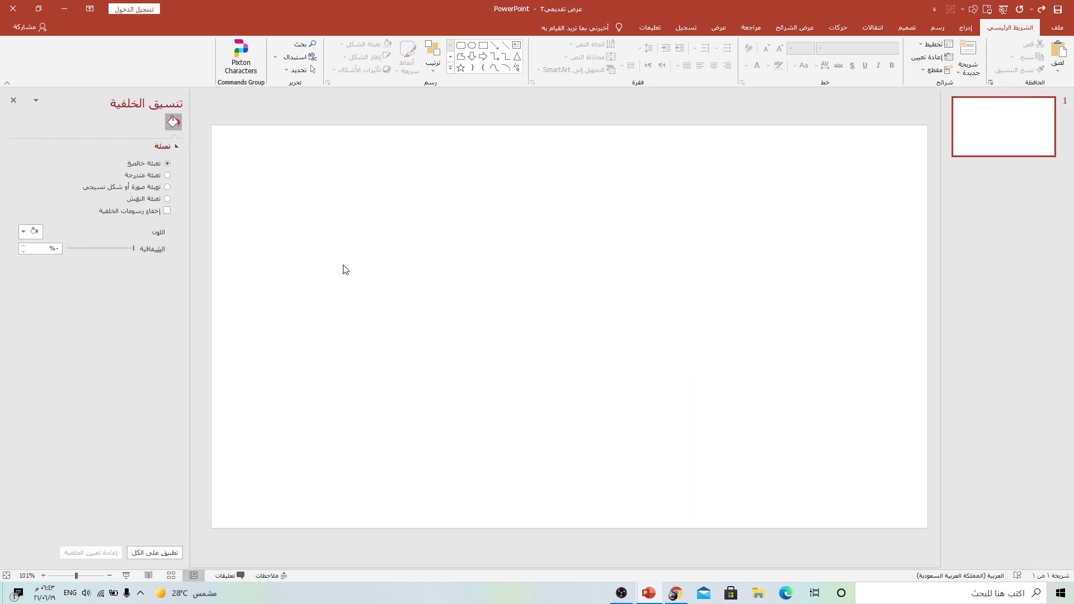
{"action": "left_click", "coordinate": [136, 187]}
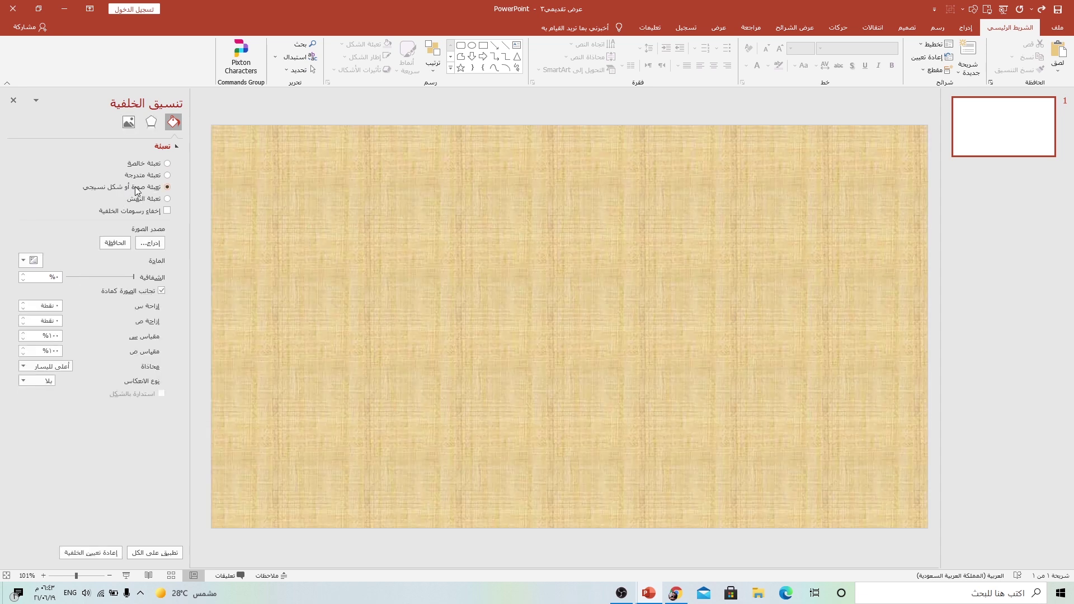
{"action": "left_click", "coordinate": [161, 243]}
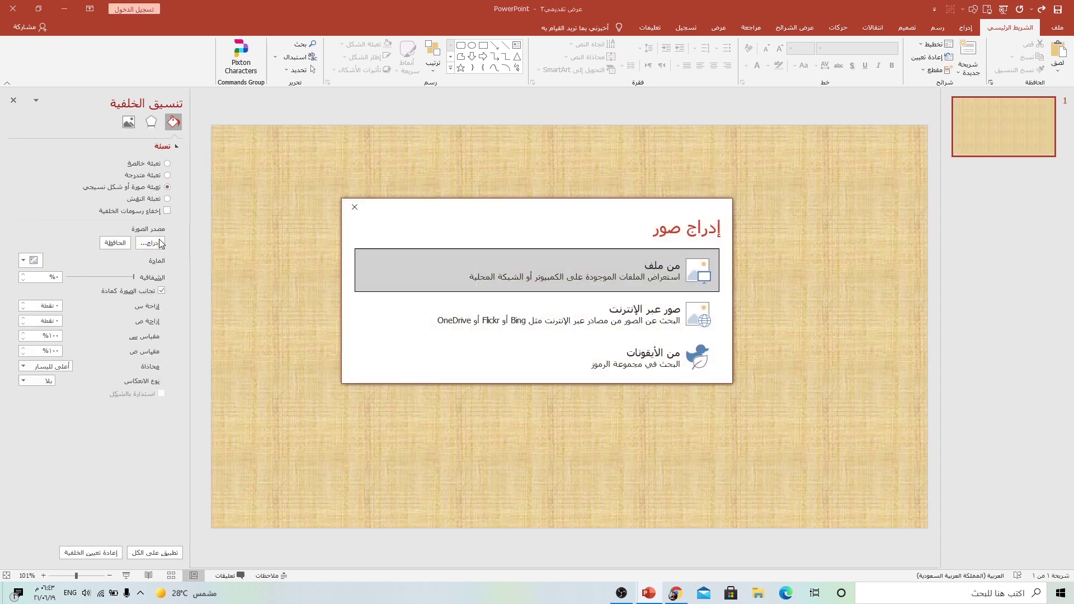
{"action": "left_click", "coordinate": [685, 270]}
{"action": "left_click", "coordinate": [334, 143]}
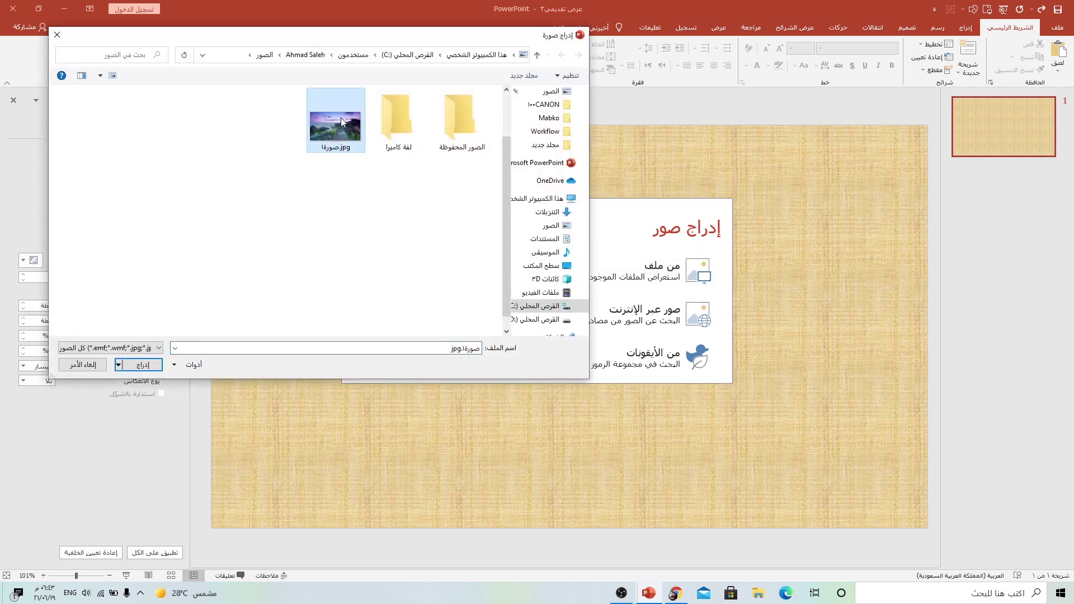
{"action": "left_click", "coordinate": [143, 364]}
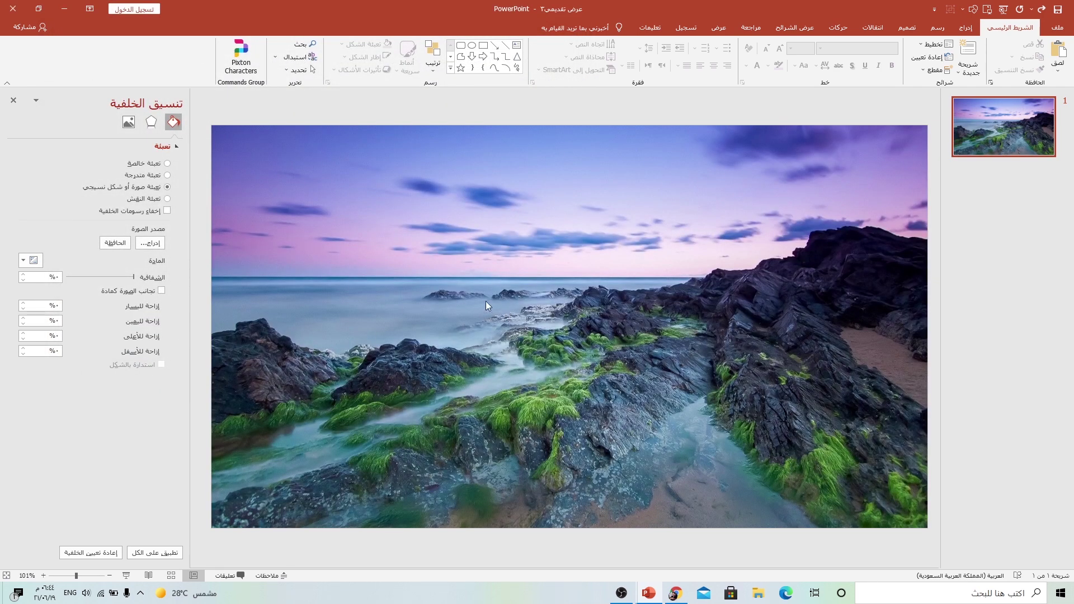
Darken the background photo to -33% brightness using Picture Corrections.
{"action": "left_click", "coordinate": [128, 122]}
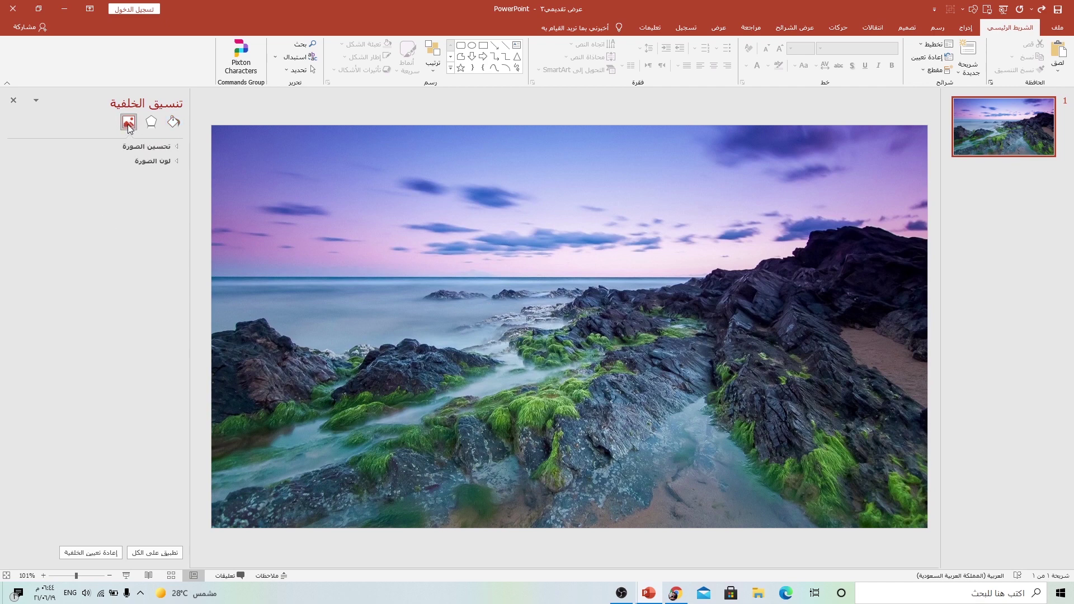
{"action": "left_click", "coordinate": [177, 146]}
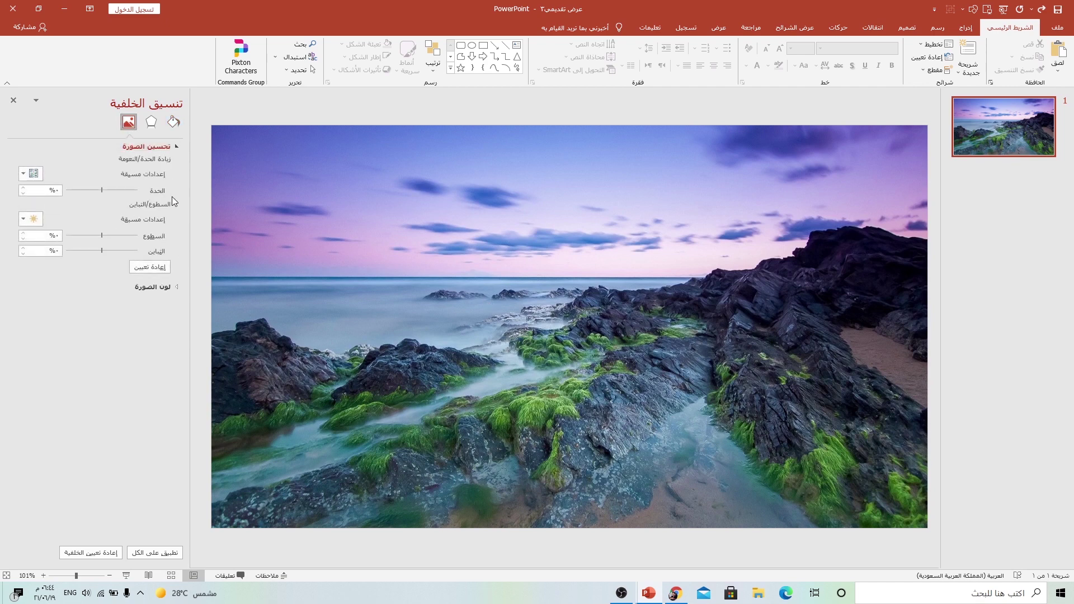
{"action": "left_click_drag", "start_coordinate": [101, 235], "coordinate": [113, 233]}
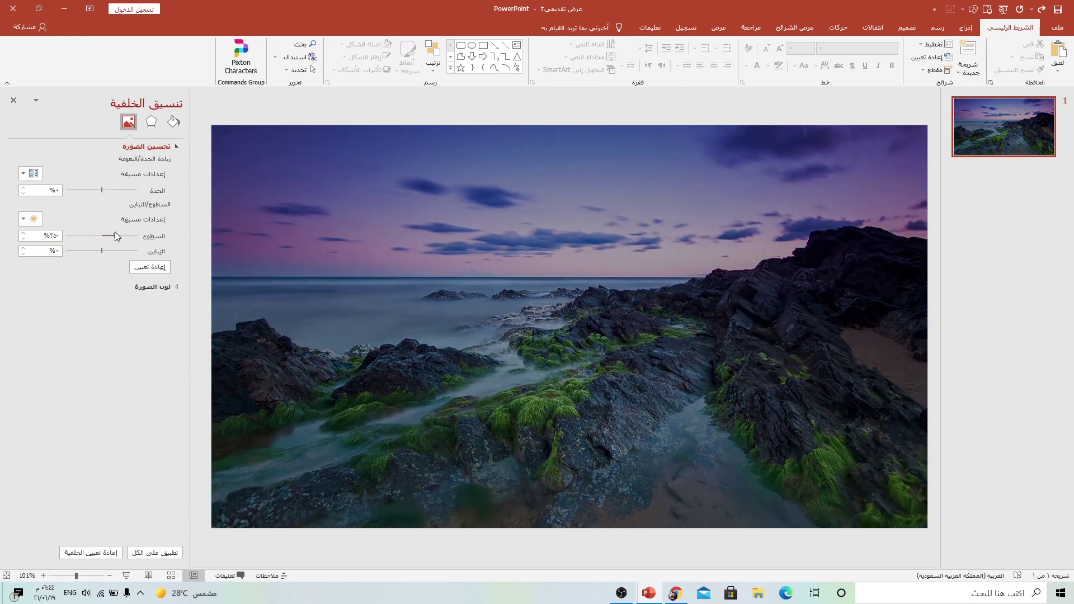
{"action": "left_click", "coordinate": [13, 101]}
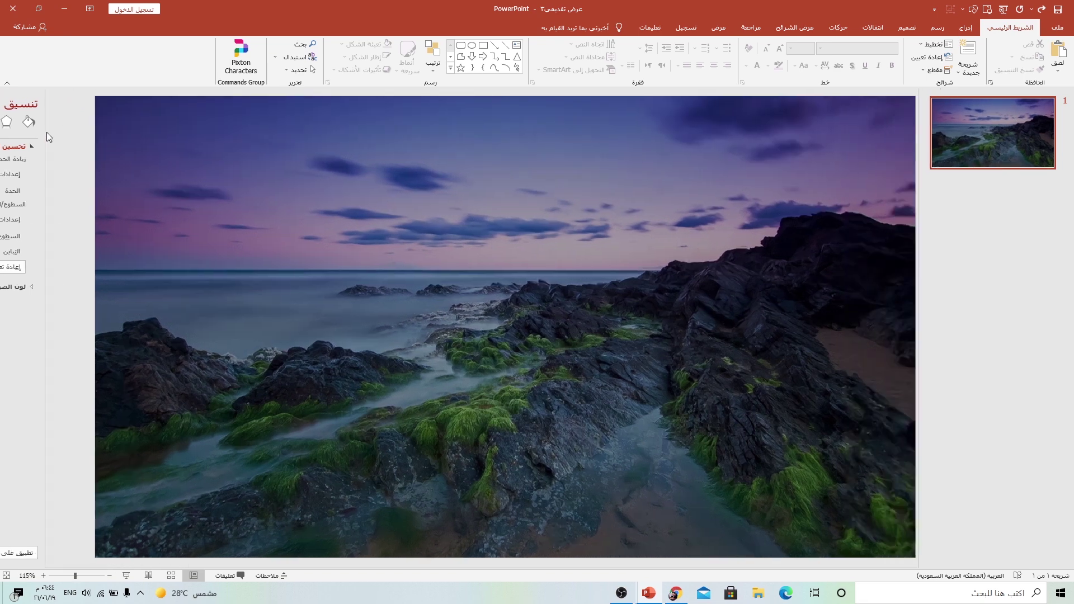
{"action": "left_click", "coordinate": [967, 28]}
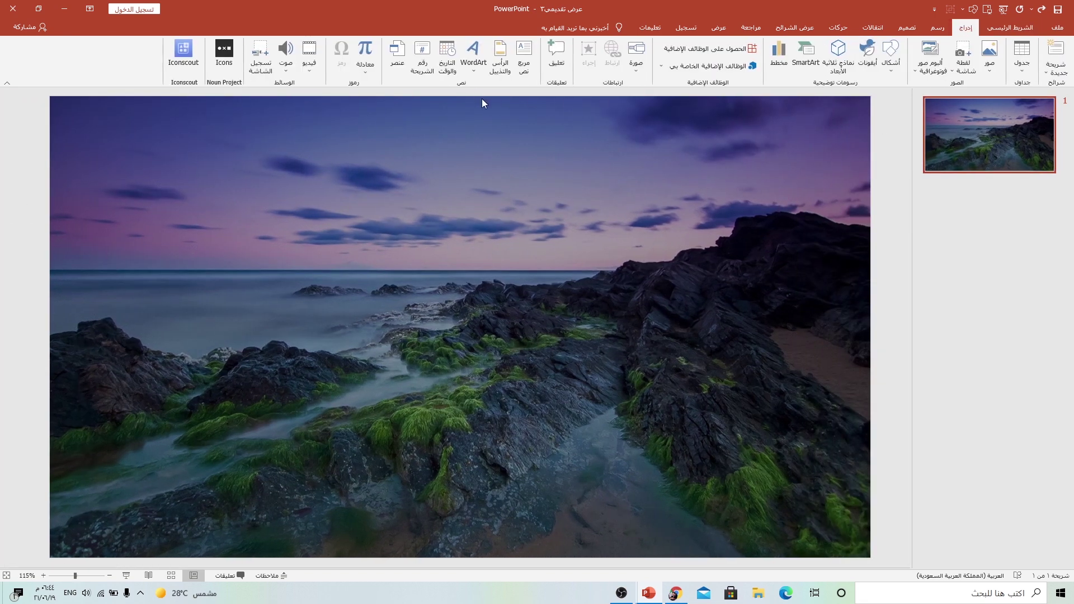
Draw a text box across the upper sky and type the presenter's name.
{"action": "left_click", "coordinate": [516, 77]}
{"action": "left_click_drag", "start_coordinate": [286, 182], "coordinate": [583, 240]}
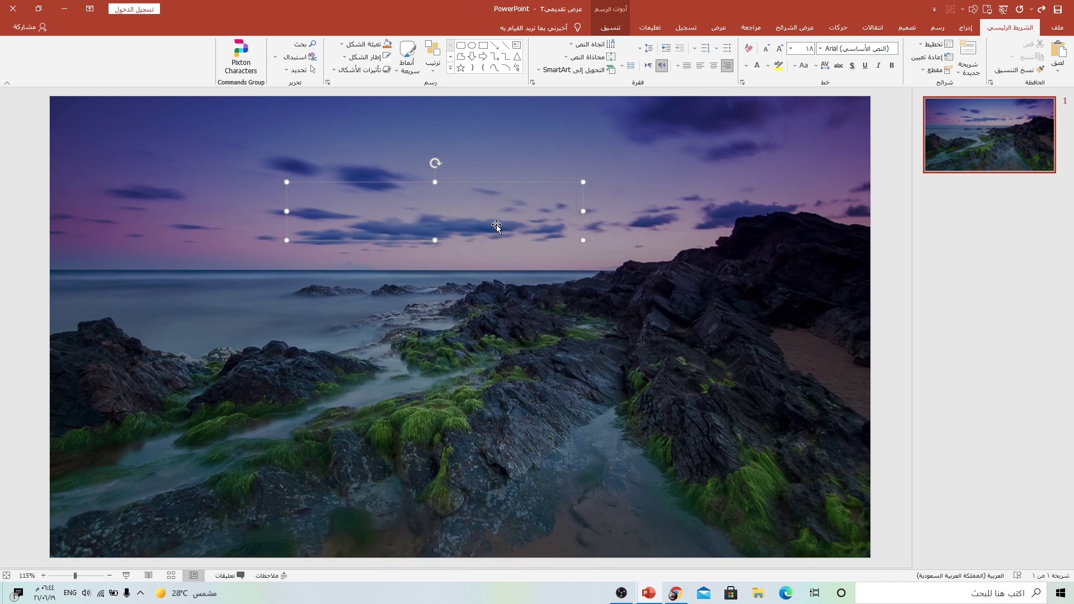
{"action": "type", "text": "A"}
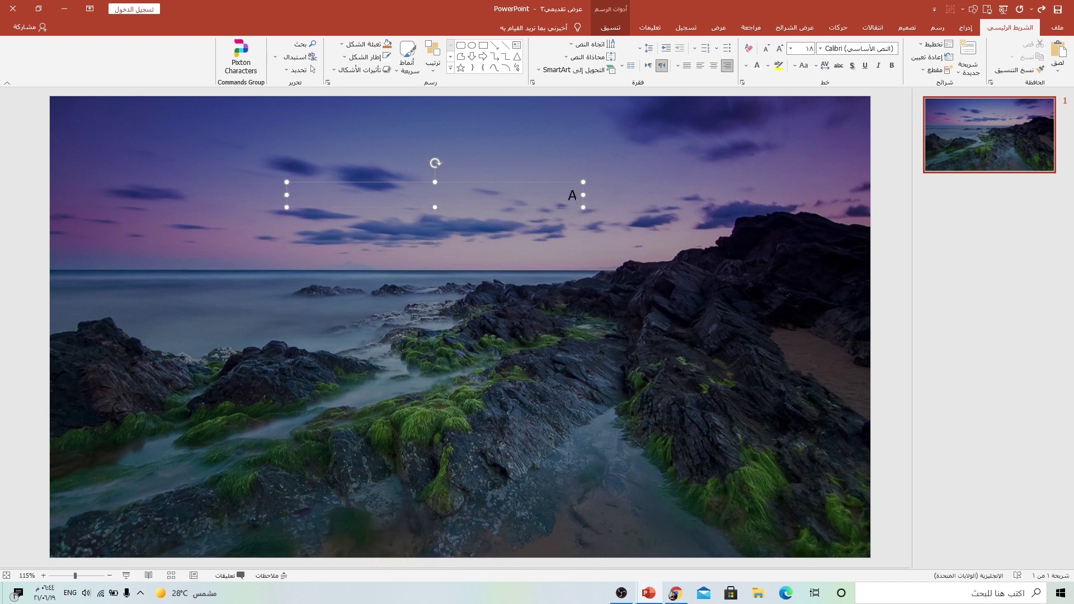
{"action": "type", "text": " s"}
{"action": "type", "text": " Saleh"}
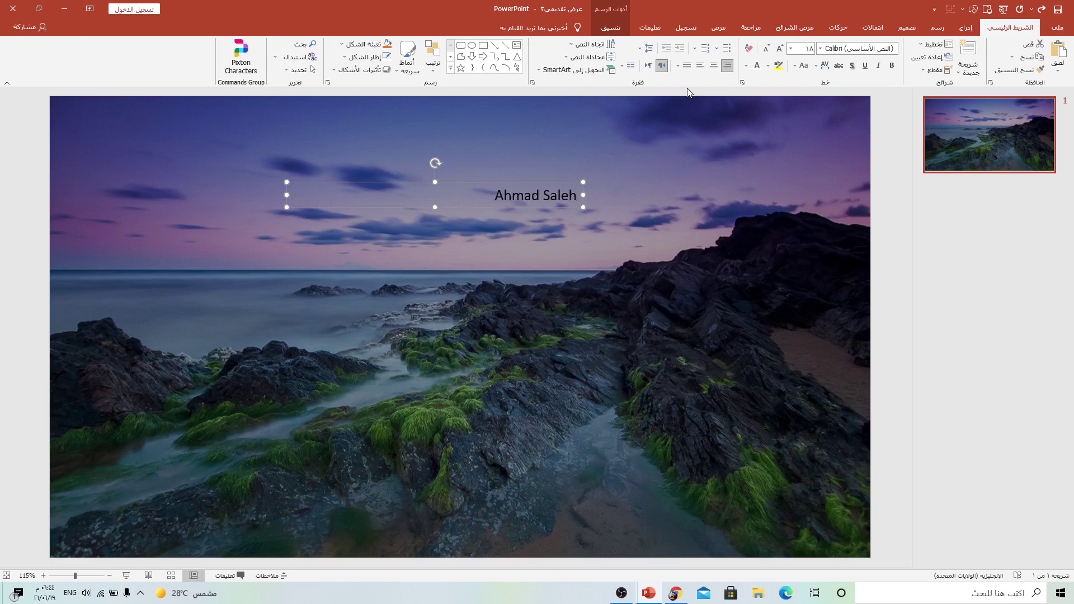
Format the name as centred, white, bold text at 44 pt.
{"action": "left_click", "coordinate": [712, 67]}
{"action": "left_click", "coordinate": [758, 66]}
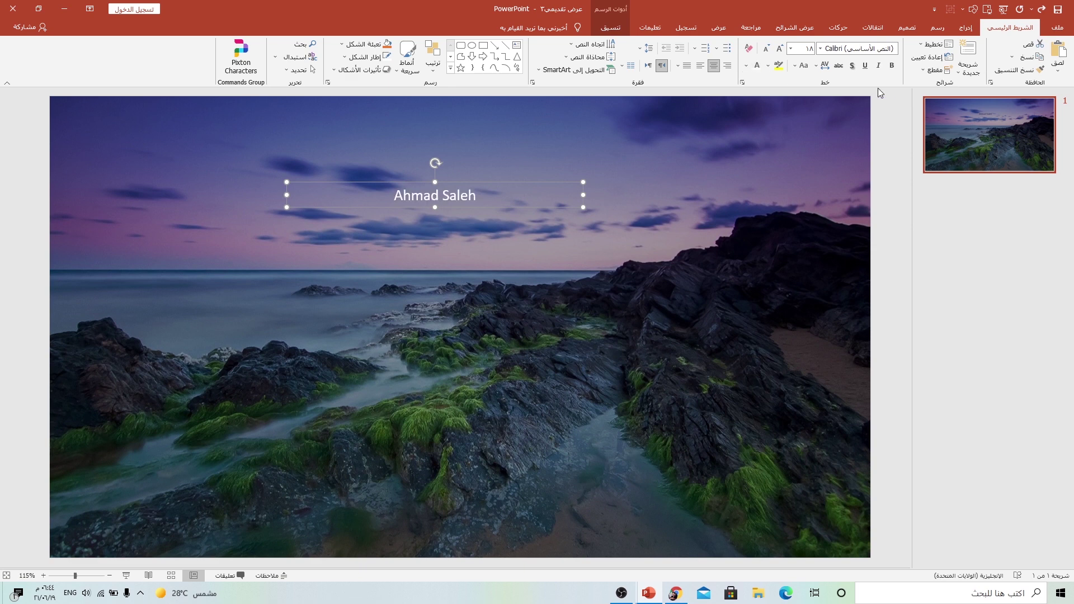
{"action": "left_click", "coordinate": [893, 66]}
{"action": "left_click", "coordinate": [780, 49]}
{"action": "left_click", "coordinate": [780, 49]}
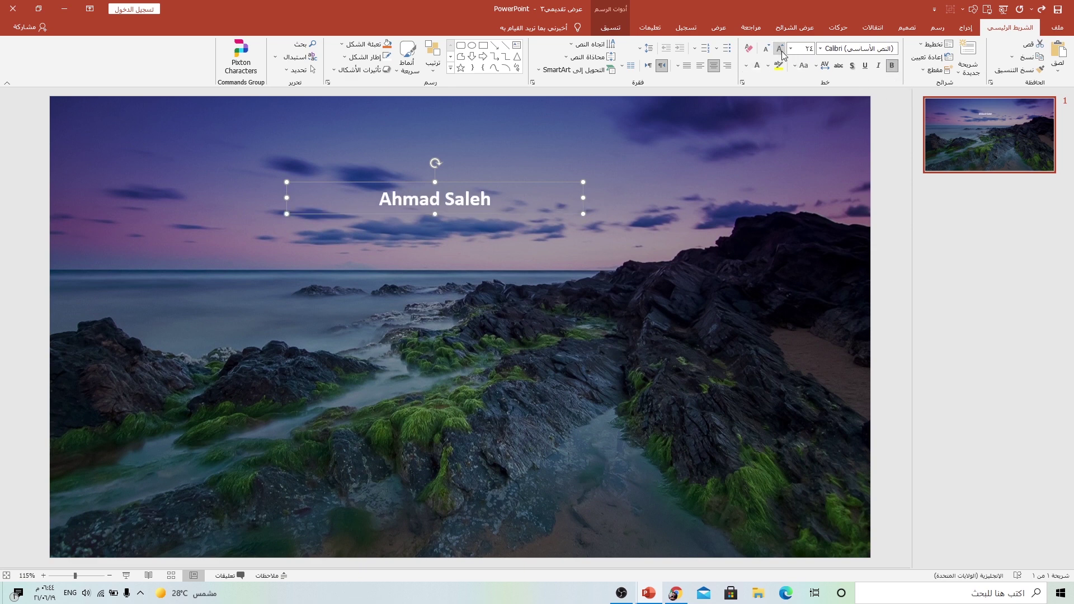
{"action": "left_click", "coordinate": [780, 50]}
{"action": "left_click", "coordinate": [780, 49]}
{"action": "left_click", "coordinate": [780, 49]}
{"action": "left_click", "coordinate": [780, 50]}
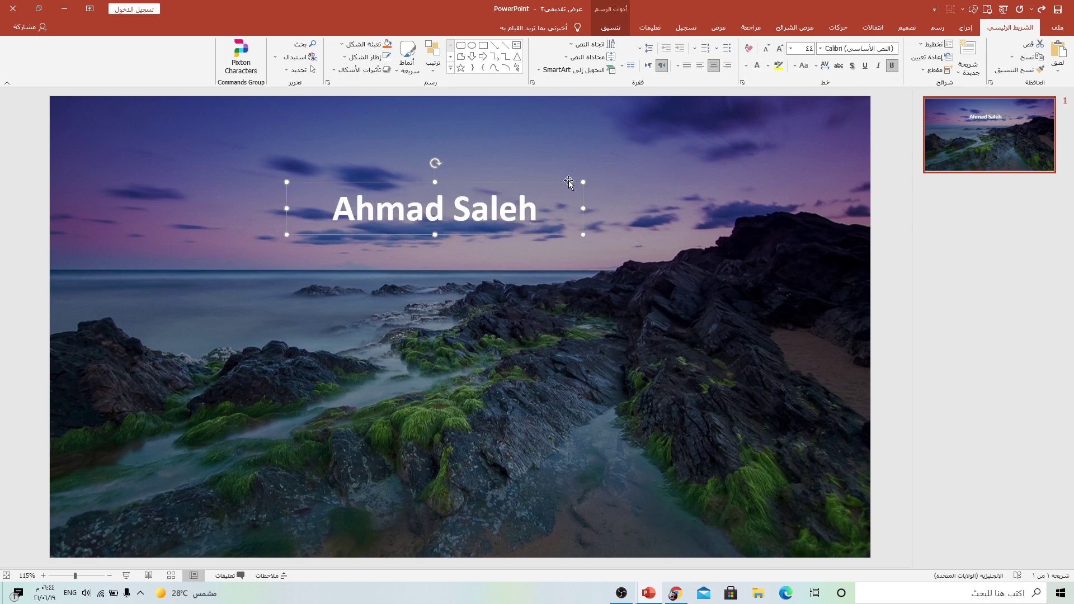
Set the name title's font to Baron Neue Black.
{"action": "left_click", "coordinate": [821, 49]}
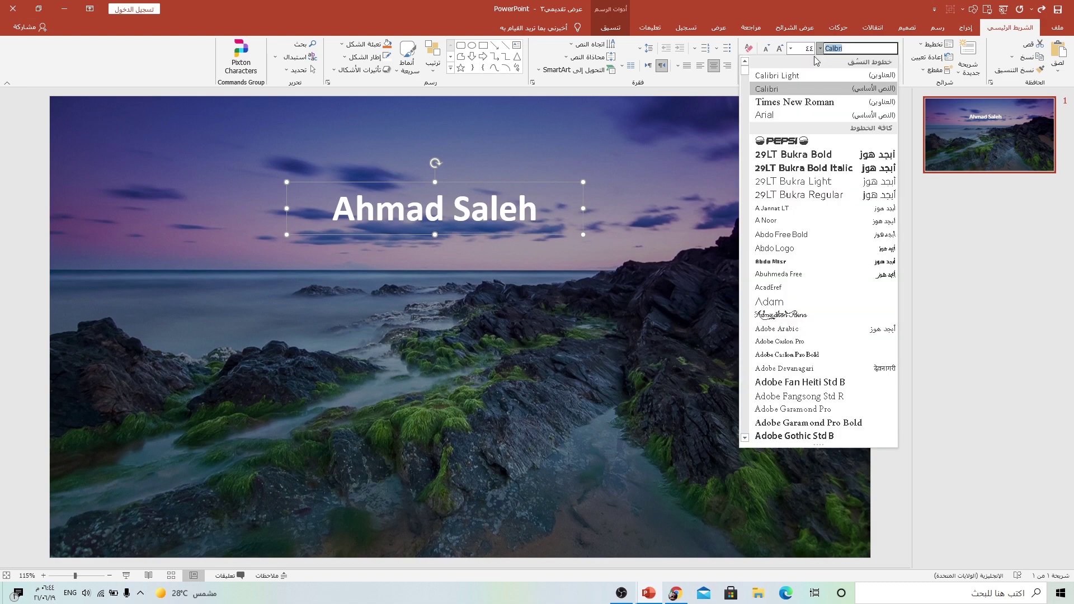
{"action": "scroll", "coordinate": [821, 285], "scroll_direction": "down", "scroll_amount": 5}
{"action": "scroll", "coordinate": [824, 291], "scroll_direction": "down", "scroll_amount": 3}
{"action": "scroll", "coordinate": [824, 297], "scroll_direction": "down", "scroll_amount": 4}
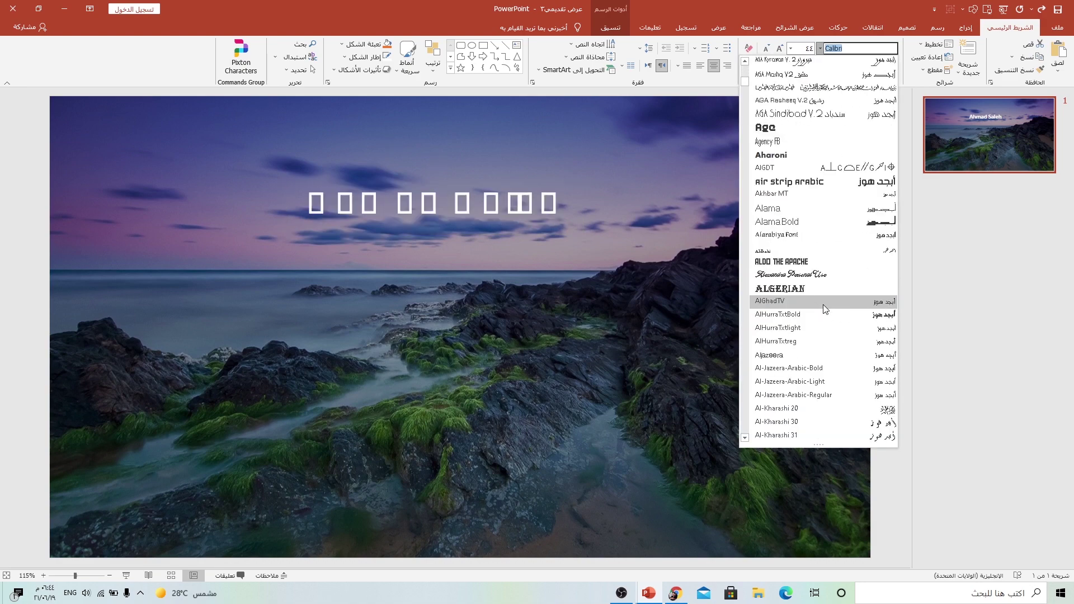
{"action": "scroll", "coordinate": [823, 302], "scroll_direction": "down", "scroll_amount": 5}
{"action": "scroll", "coordinate": [823, 305], "scroll_direction": "down", "scroll_amount": 5}
{"action": "scroll", "coordinate": [824, 305], "scroll_direction": "down", "scroll_amount": 5}
{"action": "scroll", "coordinate": [824, 307], "scroll_direction": "down", "scroll_amount": 2}
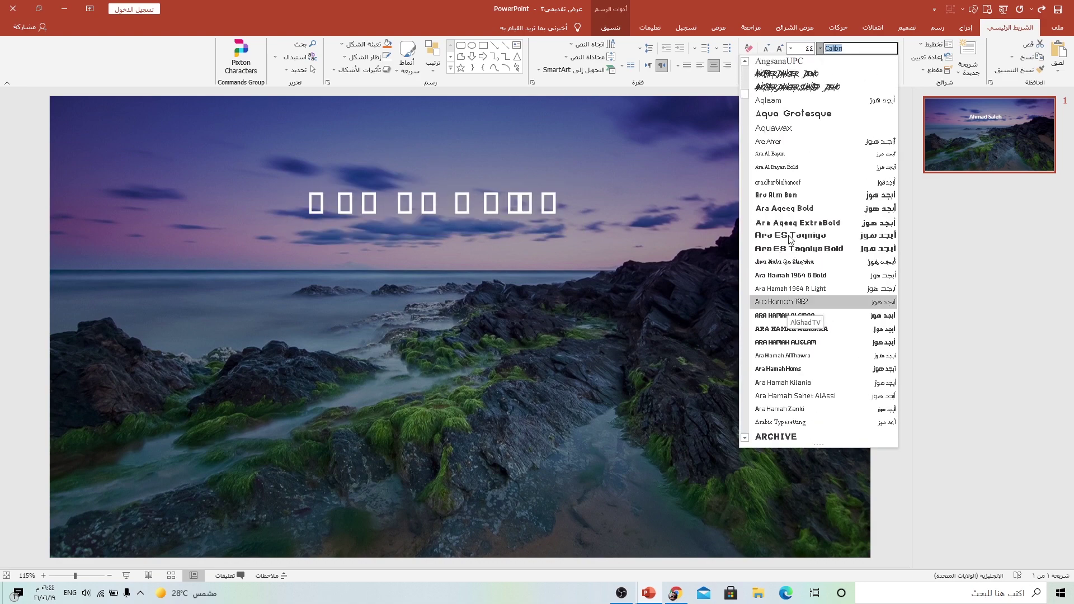
{"action": "scroll", "coordinate": [811, 297], "scroll_direction": "down", "scroll_amount": 3}
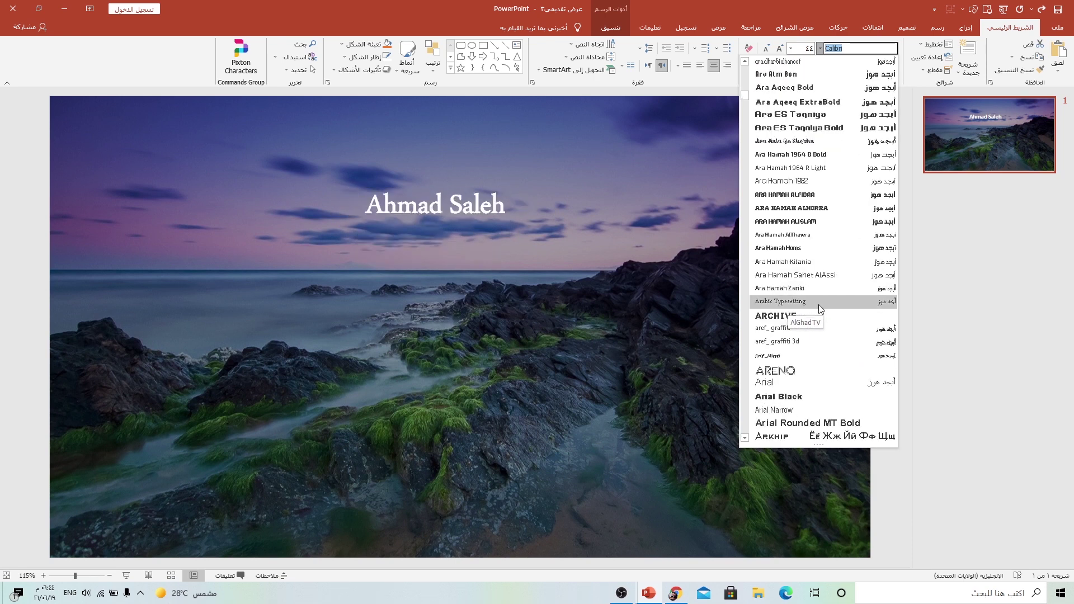
{"action": "scroll", "coordinate": [818, 305], "scroll_direction": "down", "scroll_amount": 4}
{"action": "scroll", "coordinate": [805, 285], "scroll_direction": "down", "scroll_amount": 2}
{"action": "scroll", "coordinate": [778, 249], "scroll_direction": "down", "scroll_amount": 1}
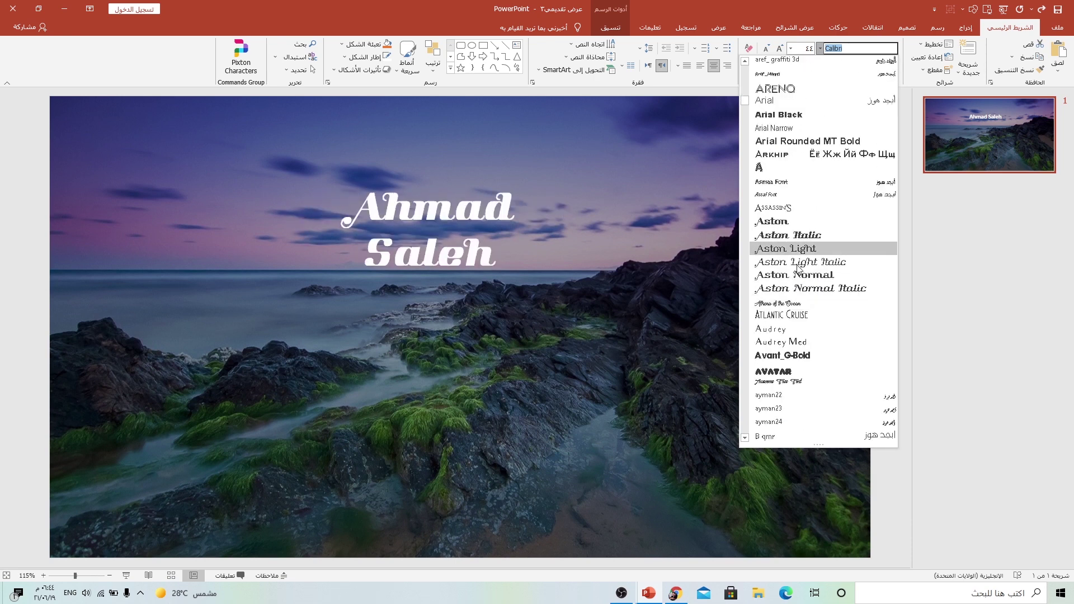
{"action": "scroll", "coordinate": [806, 280], "scroll_direction": "down", "scroll_amount": 3}
{"action": "scroll", "coordinate": [813, 296], "scroll_direction": "down", "scroll_amount": 1}
{"action": "scroll", "coordinate": [814, 297], "scroll_direction": "down", "scroll_amount": 3}
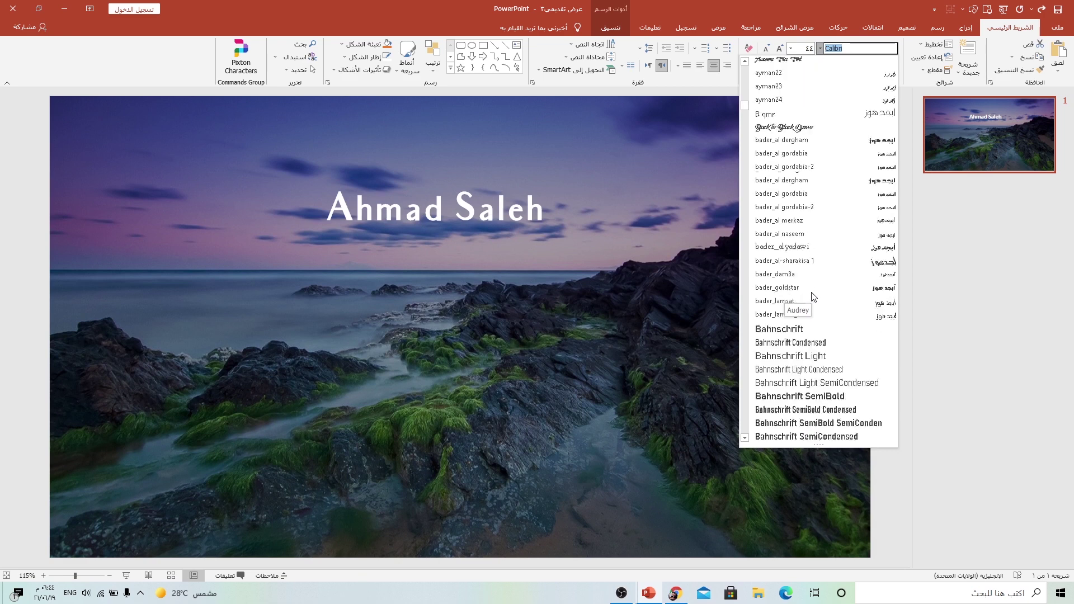
{"action": "scroll", "coordinate": [811, 292], "scroll_direction": "down", "scroll_amount": 2}
{"action": "scroll", "coordinate": [811, 292], "scroll_direction": "down", "scroll_amount": 2}
{"action": "scroll", "coordinate": [814, 296], "scroll_direction": "down", "scroll_amount": 1}
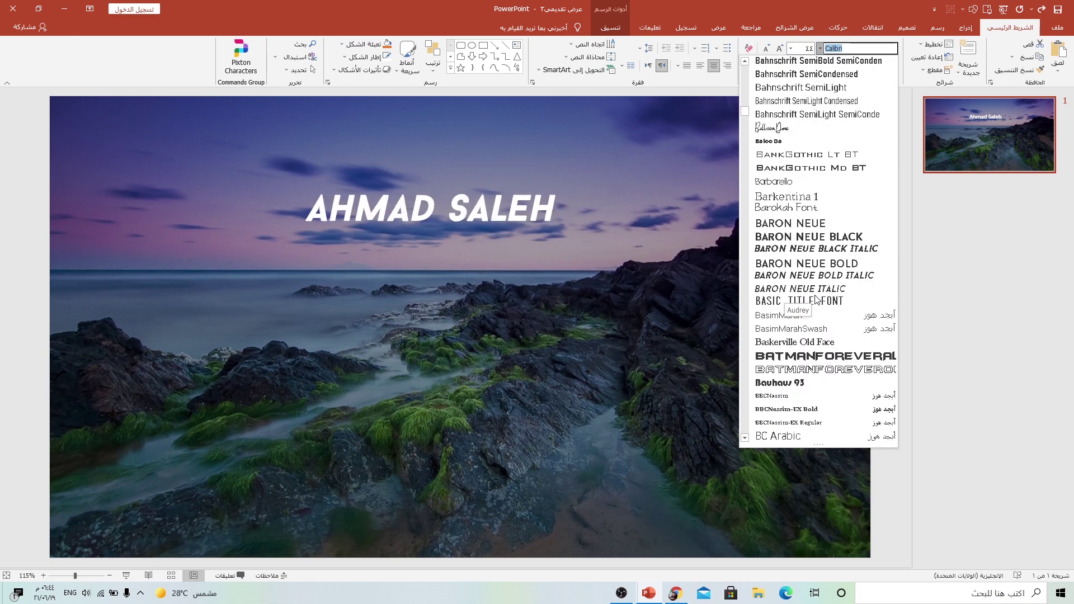
{"action": "left_click", "coordinate": [811, 237]}
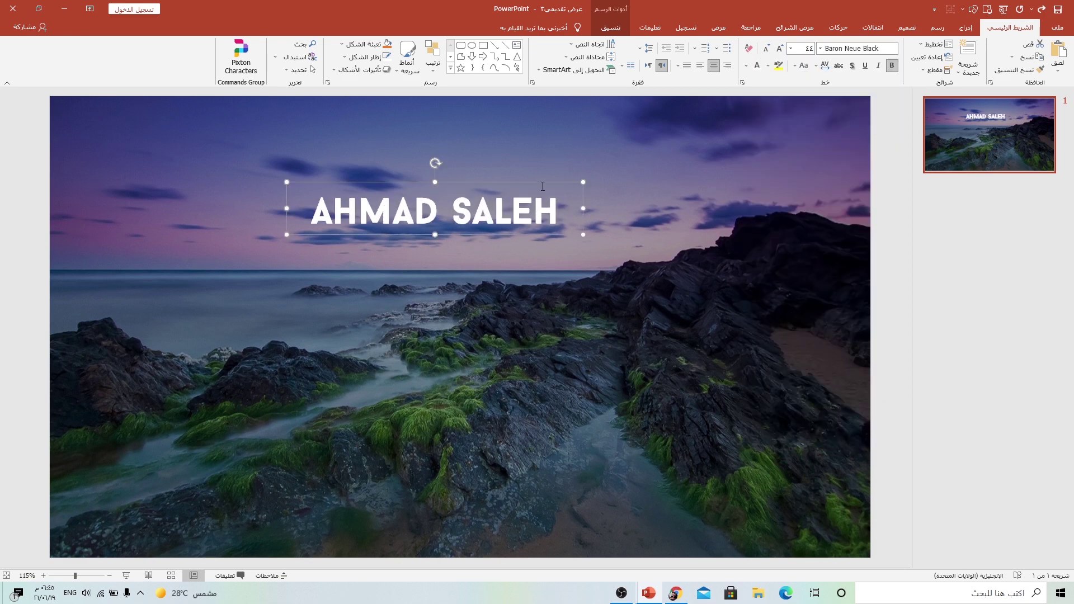
Centre the title horizontally on the slide and move it down toward the middle.
{"action": "left_click", "coordinate": [610, 27]}
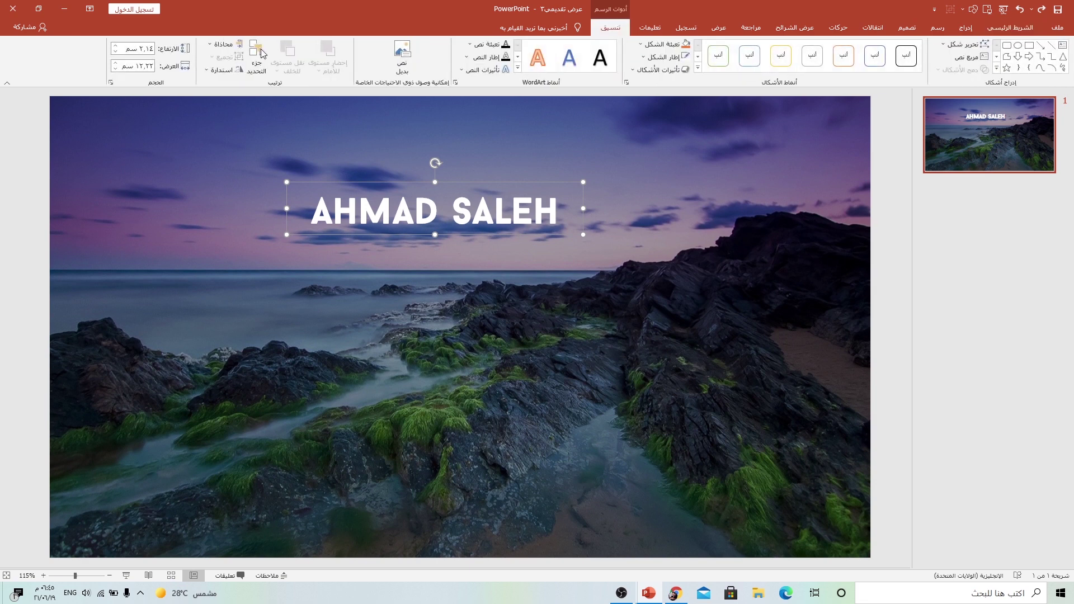
{"action": "left_click", "coordinate": [223, 46]}
{"action": "left_click", "coordinate": [197, 75]}
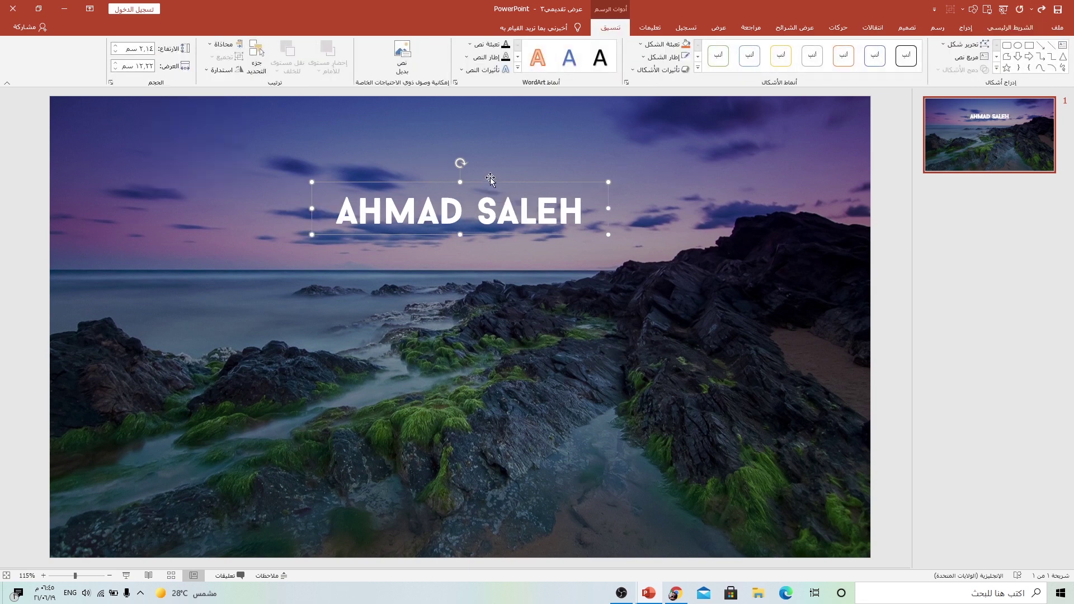
{"action": "left_click_drag", "start_coordinate": [490, 182], "coordinate": [482, 256]}
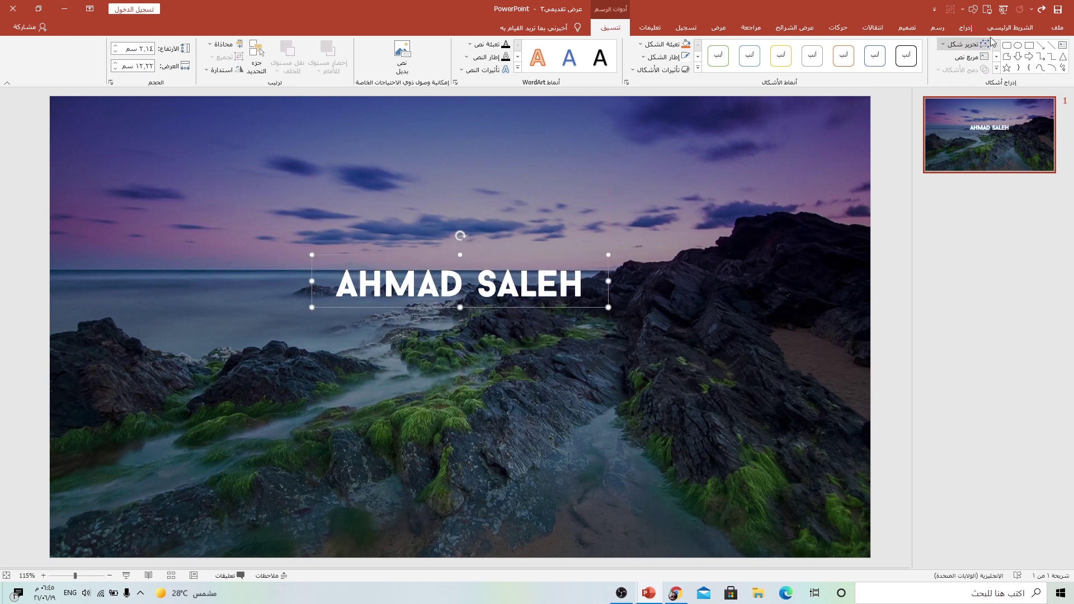
Enlarge the title to 66 pt, widen it onto one line, and duplicate it with Ctrl+D.
{"action": "left_click", "coordinate": [1010, 28]}
{"action": "left_click", "coordinate": [778, 52]}
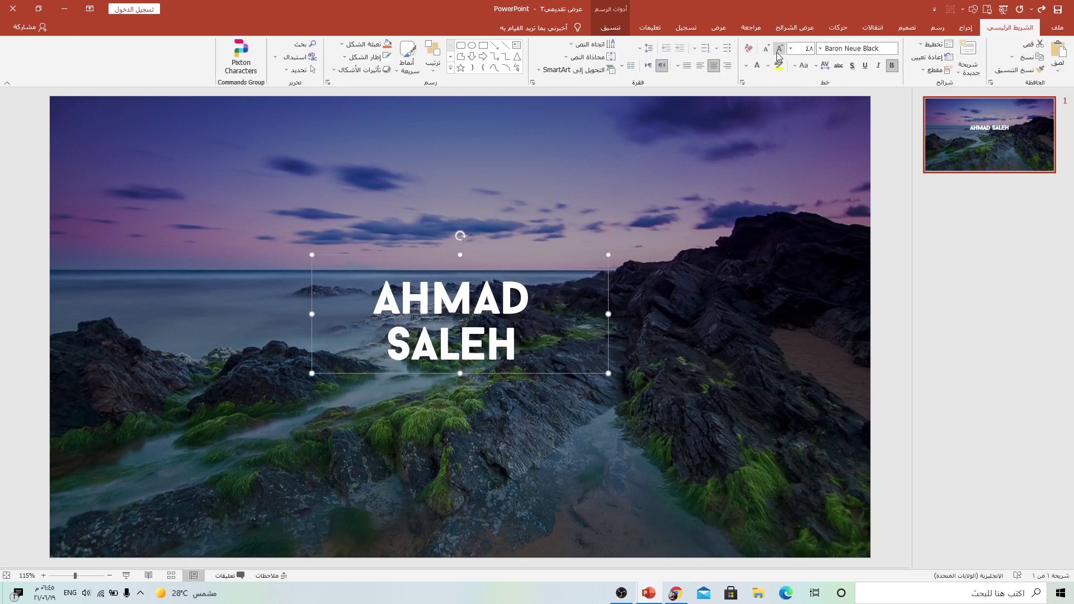
{"action": "left_click", "coordinate": [778, 52]}
{"action": "left_click", "coordinate": [778, 52]}
{"action": "left_click", "coordinate": [778, 51]}
{"action": "left_click_drag", "start_coordinate": [609, 326], "coordinate": [689, 312]}
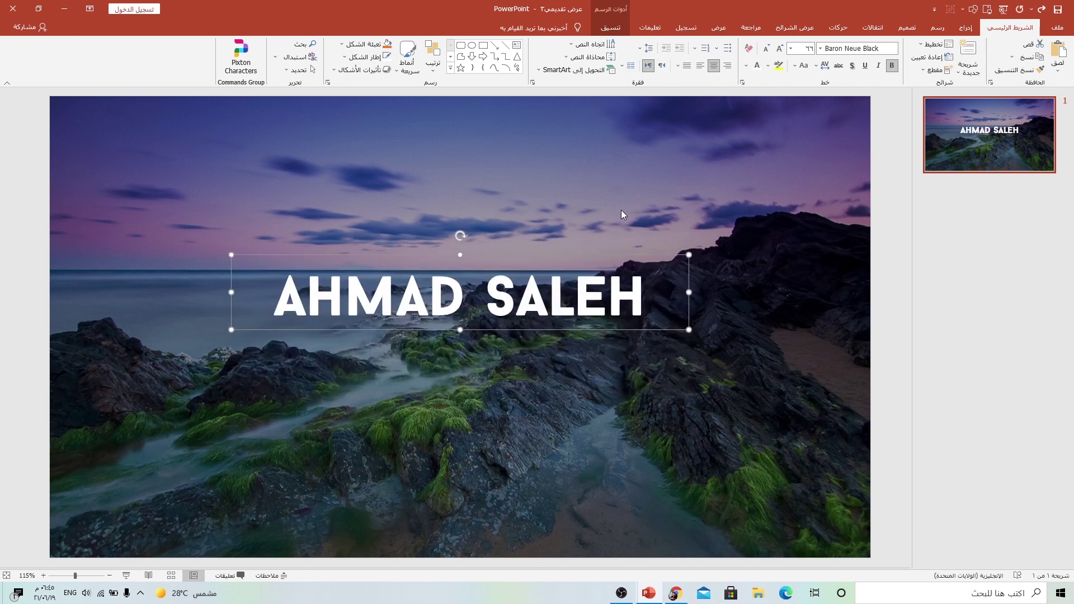
{"action": "key", "text": "ctrl+d"}
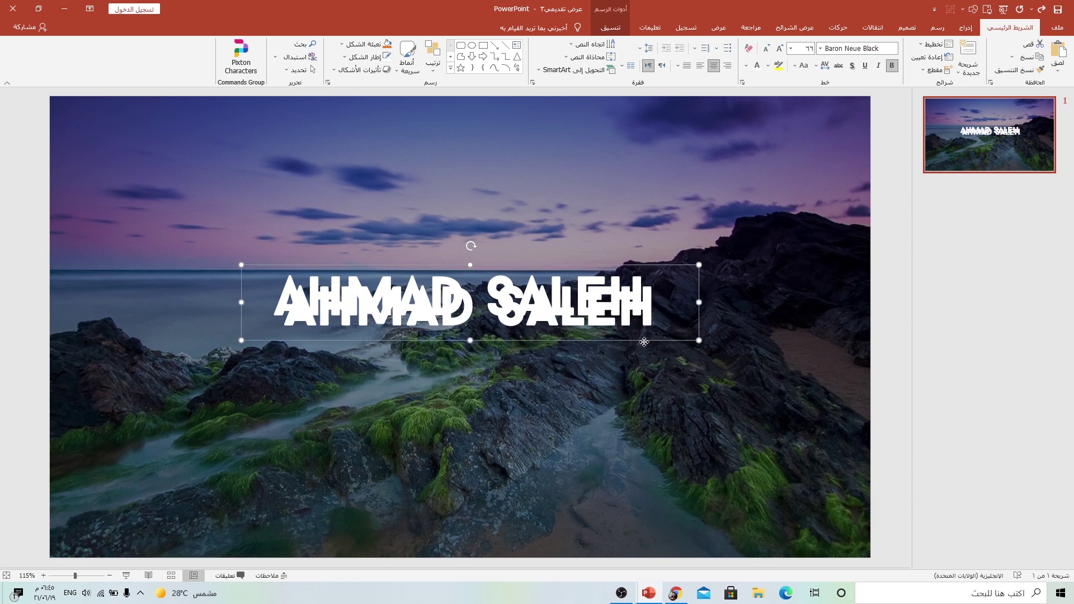
Move the duplicate just below the title and replace its text with 'IT Trainer'.
{"action": "mouse_move", "coordinate": [629, 341]}
{"action": "left_mouse_down"}
{"action": "mouse_move", "coordinate": [624, 403]}
{"action": "mouse_move", "coordinate": [634, 414]}
{"action": "left_mouse_up"}
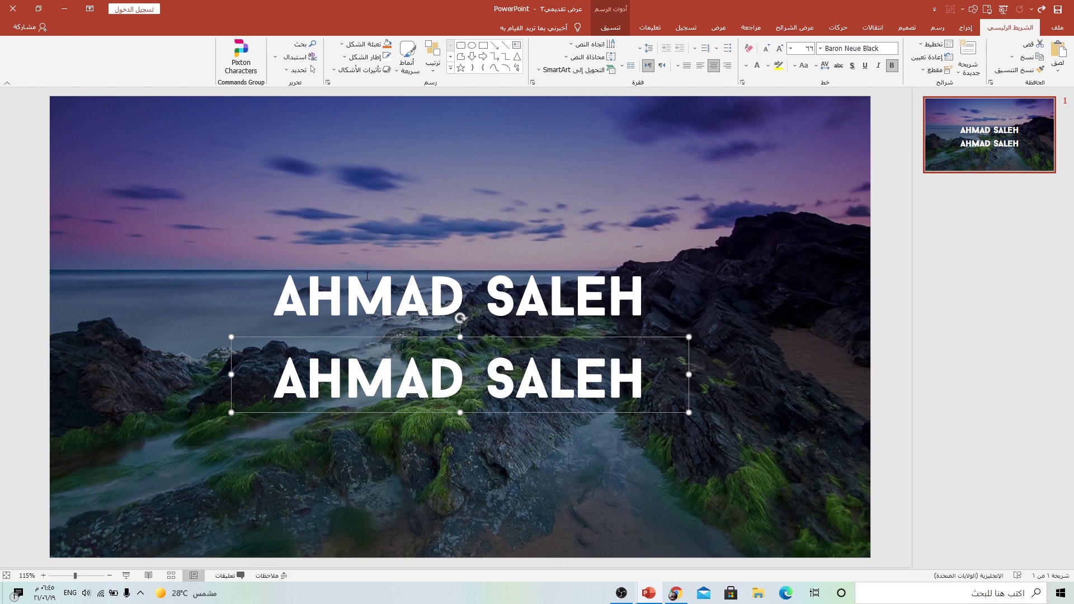
{"action": "left_click_drag", "start_coordinate": [420, 337], "coordinate": [424, 336]}
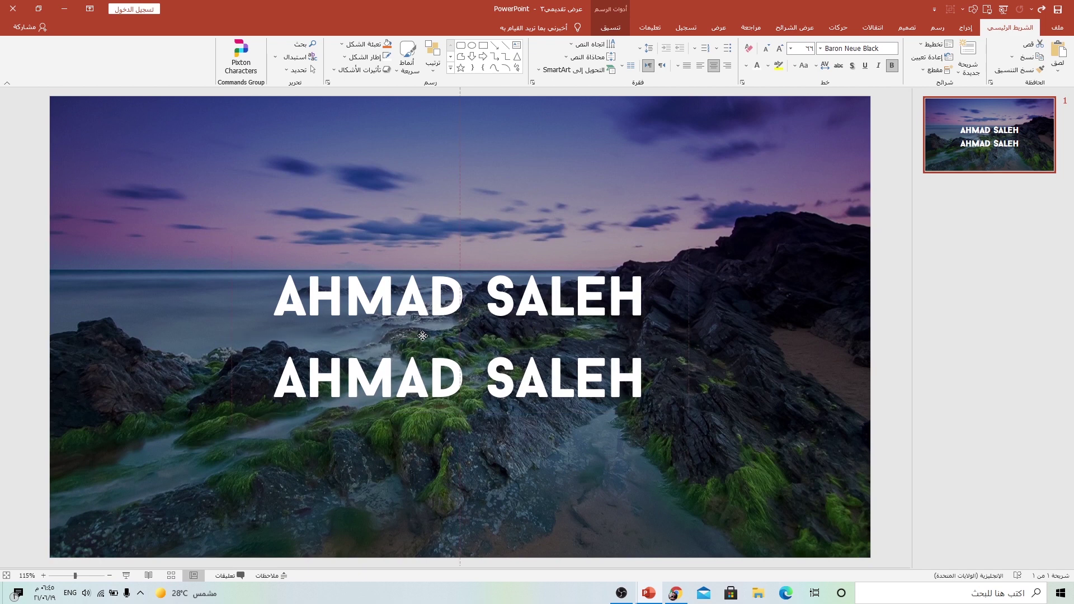
{"action": "left_click", "coordinate": [424, 336]}
{"action": "triple_click", "coordinate": [418, 378]}
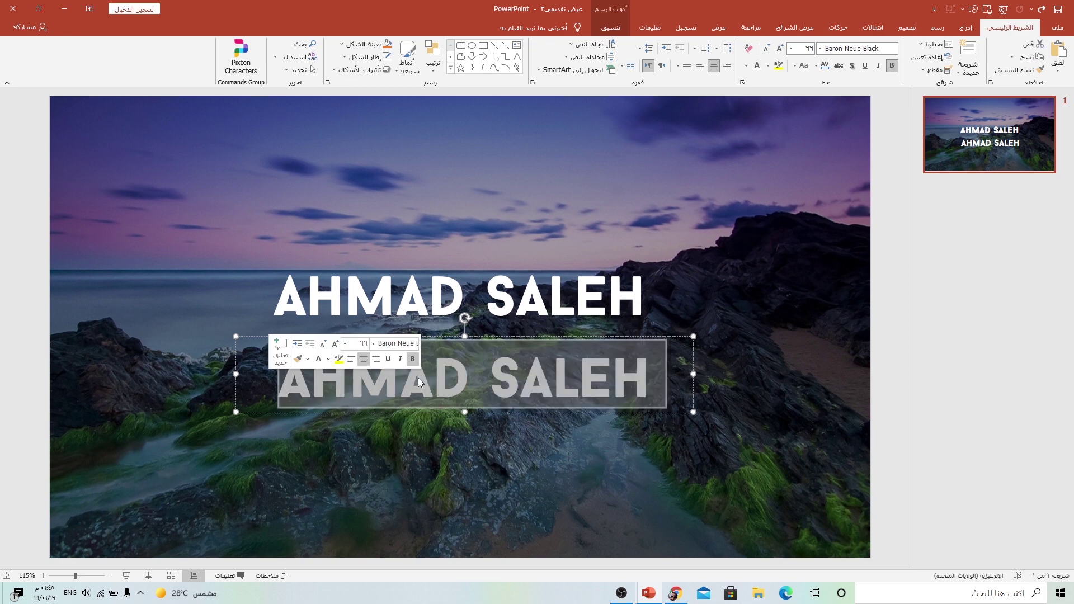
{"action": "type", "text": "IT Trainer"}
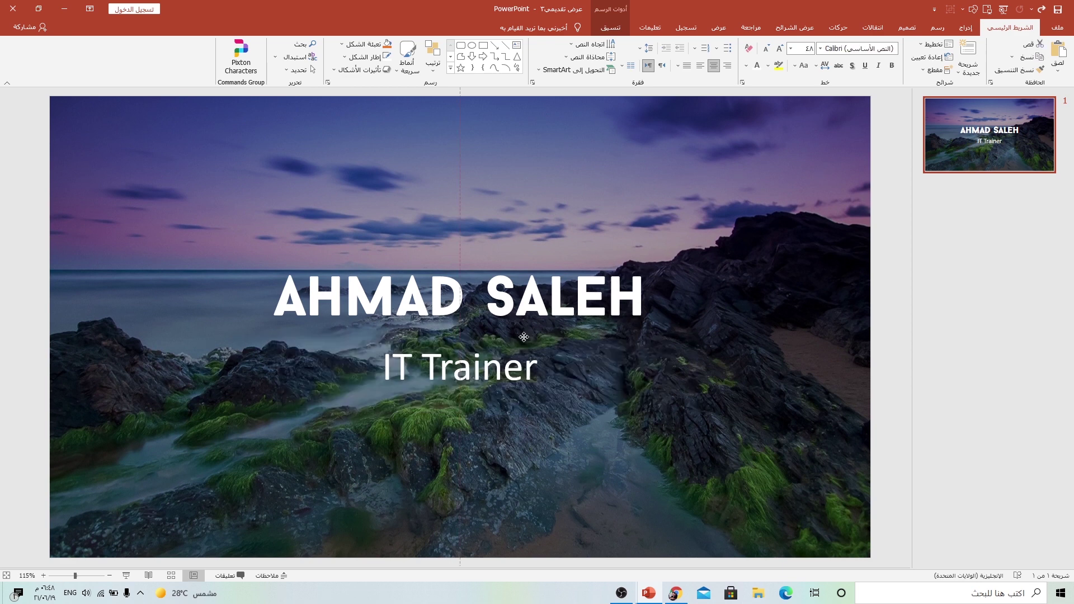
{"action": "left_click", "coordinate": [524, 331]}
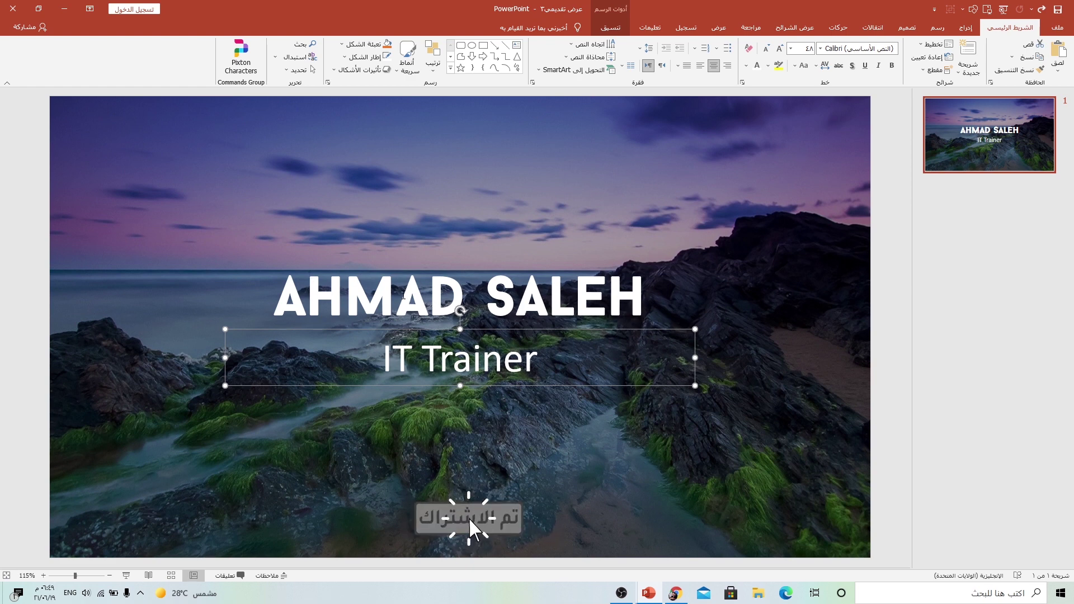
{"action": "left_click", "coordinate": [394, 356]}
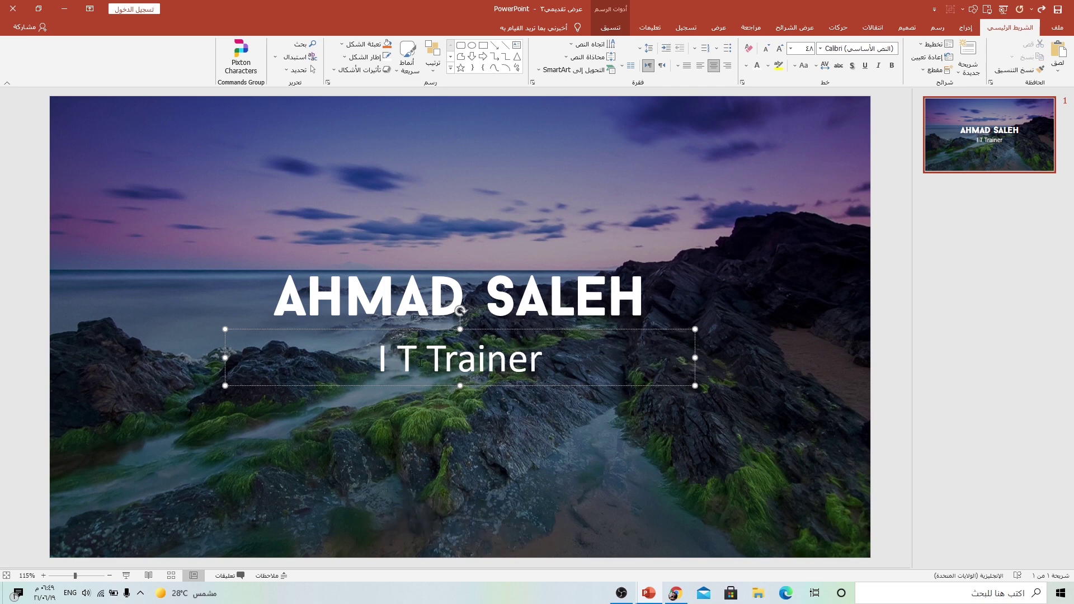
{"action": "left_click", "coordinate": [443, 358]}
{"action": "left_click", "coordinate": [464, 359]}
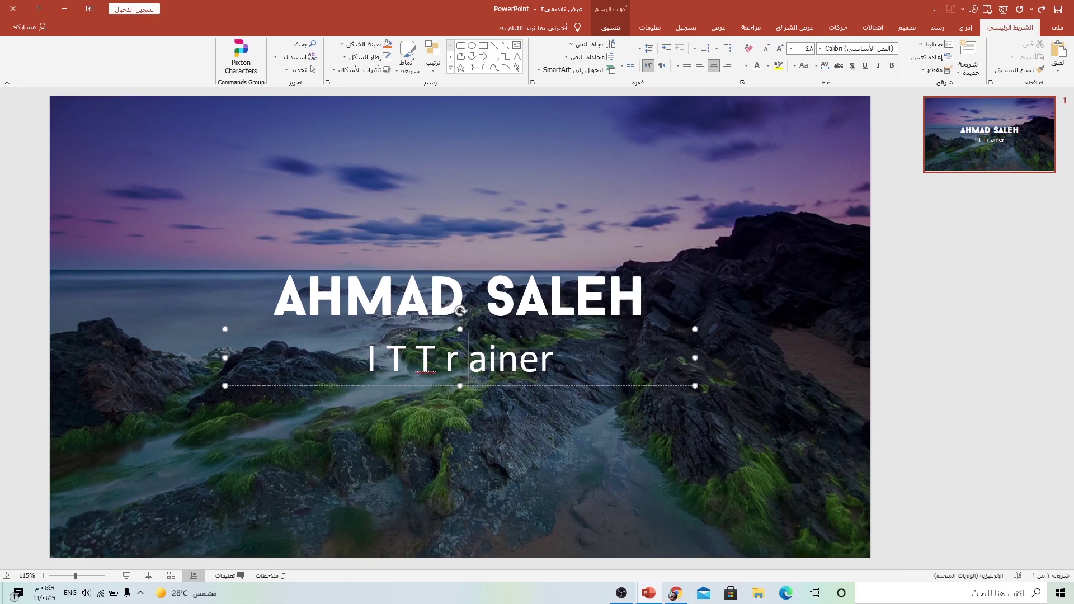
{"action": "key", "text": "ctrl+z"}
{"action": "key", "text": "ctrl+z"}
{"action": "key", "text": "ctrl+z"}
{"action": "key", "text": "ctrl+z"}
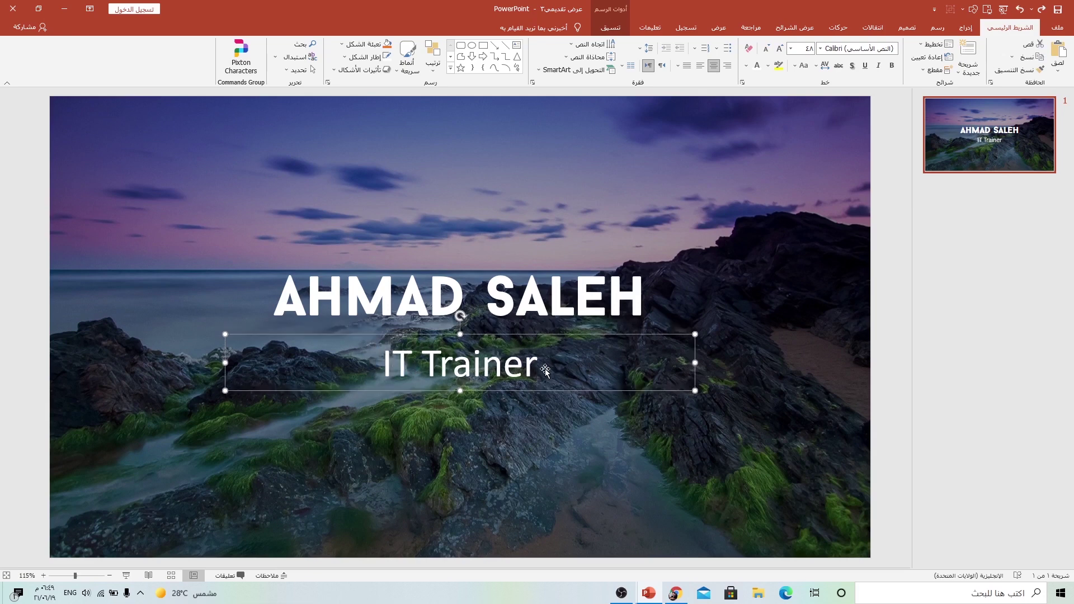
{"action": "key", "text": "ctrl+z"}
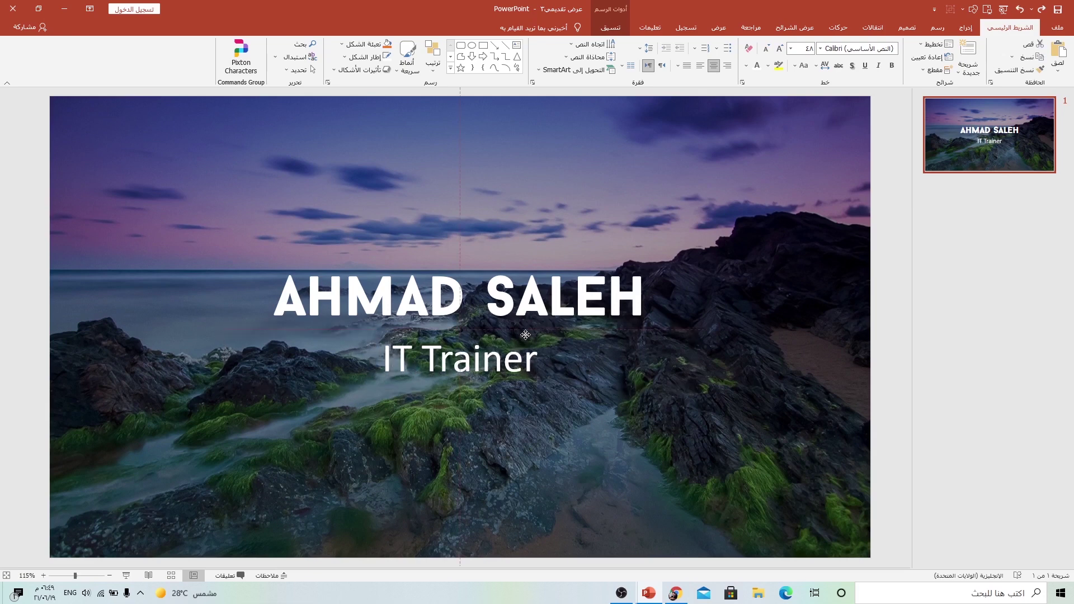
{"action": "key", "text": "ctrl+z"}
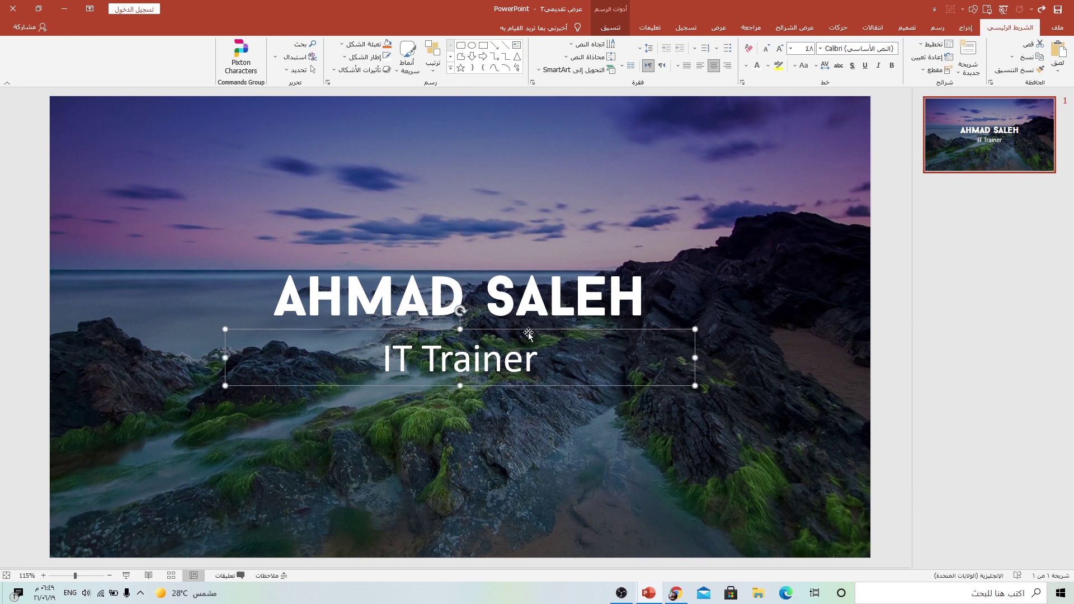
Set the IT Trainer text box to 9 columns in Format Shape's text box options.
{"action": "right_click", "coordinate": [529, 333]}
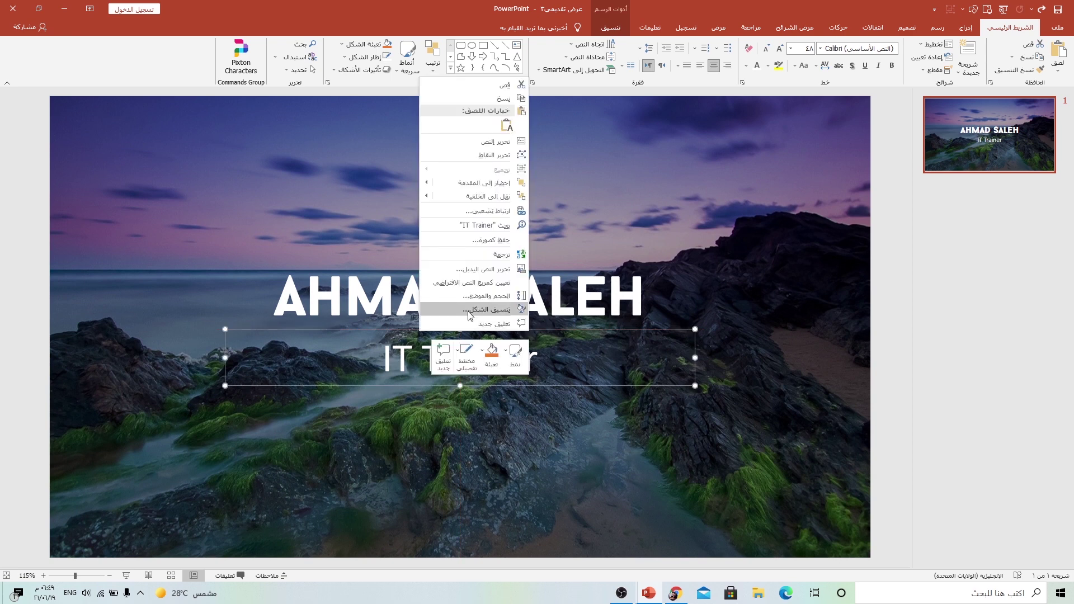
{"action": "left_click", "coordinate": [485, 309]}
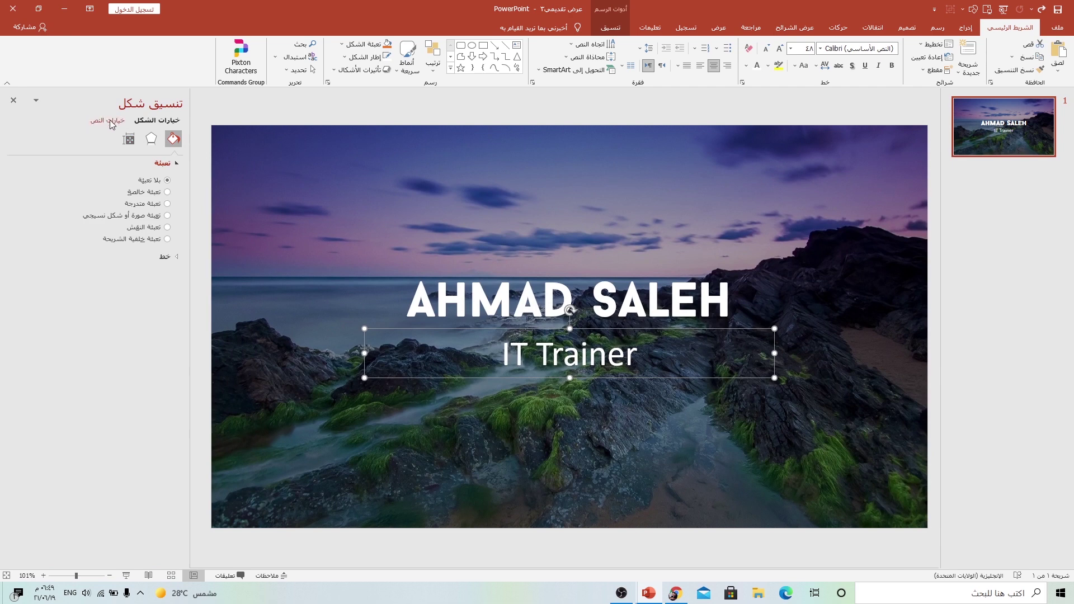
{"action": "left_click", "coordinate": [110, 122]}
{"action": "left_click", "coordinate": [128, 140]}
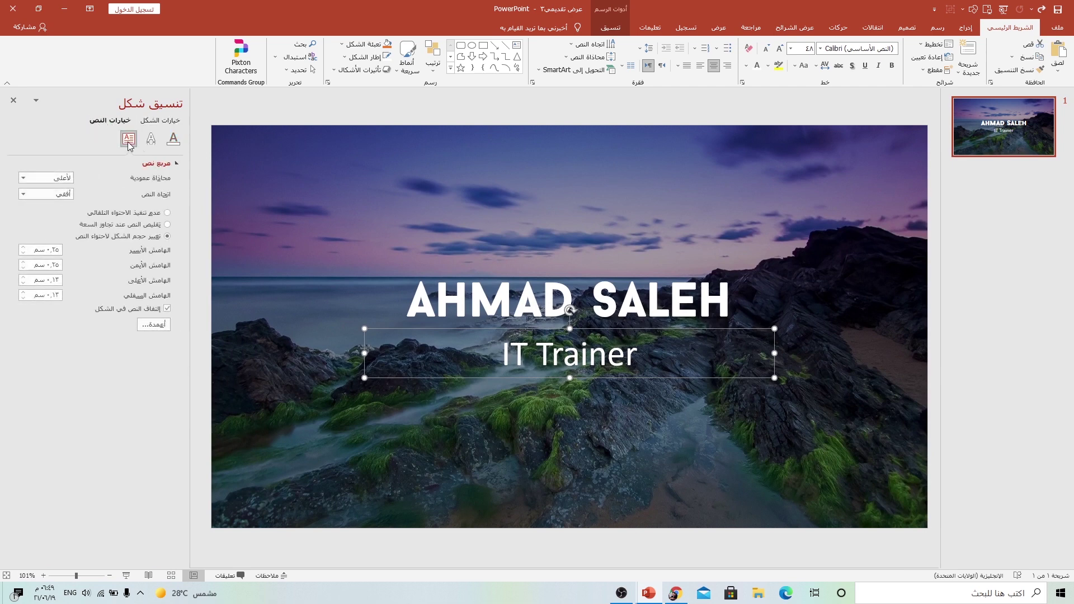
{"action": "left_click", "coordinate": [152, 325]}
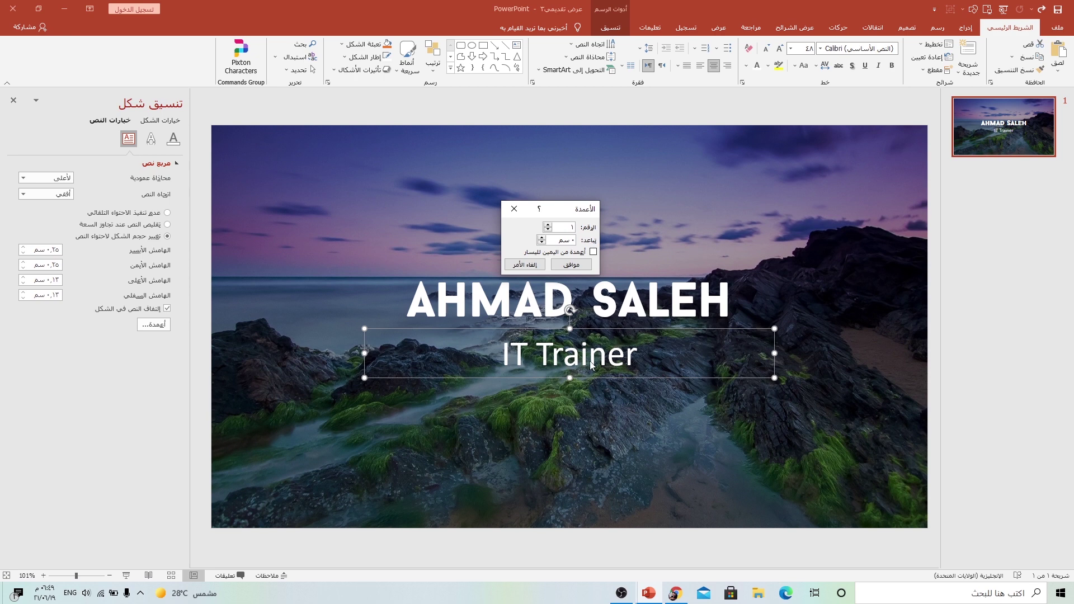
{"action": "left_click", "coordinate": [579, 219]}
{"action": "type", "text": "9"}
{"action": "left_click", "coordinate": [569, 266]}
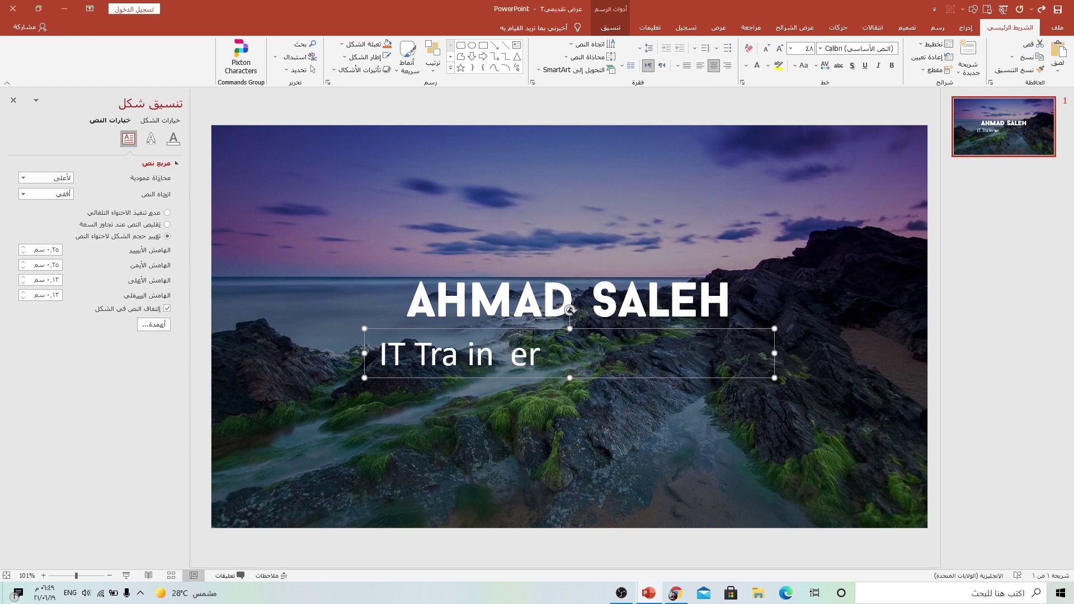
Separate I and T, remove the extra space, and capitalise the r, a and i.
{"action": "left_click", "coordinate": [388, 353]}
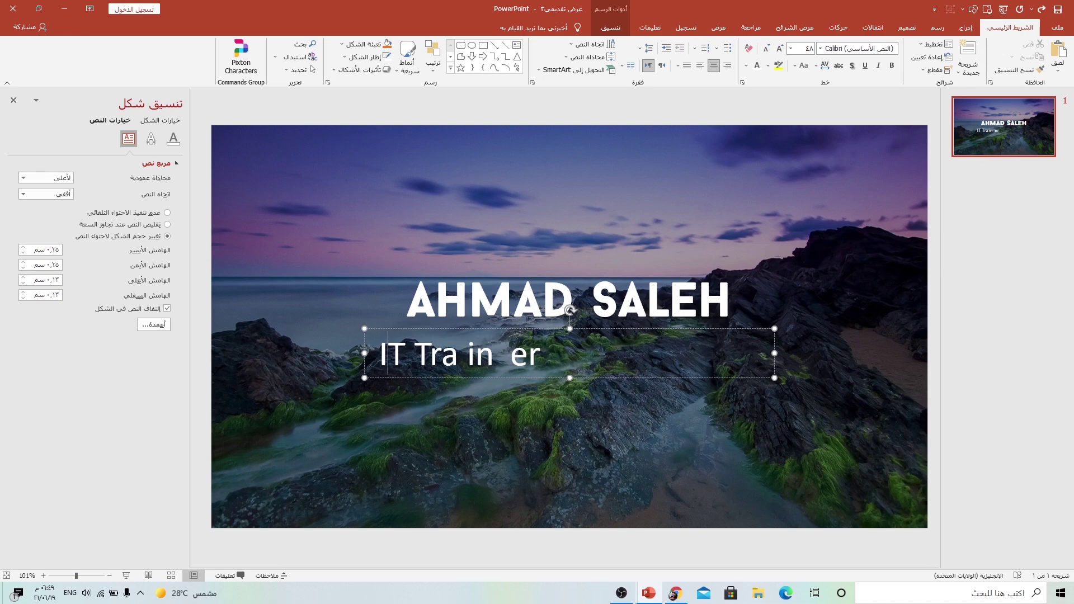
{"action": "key", "text": "Tab"}
{"action": "key", "text": "Right"}
{"action": "key", "text": "Right"}
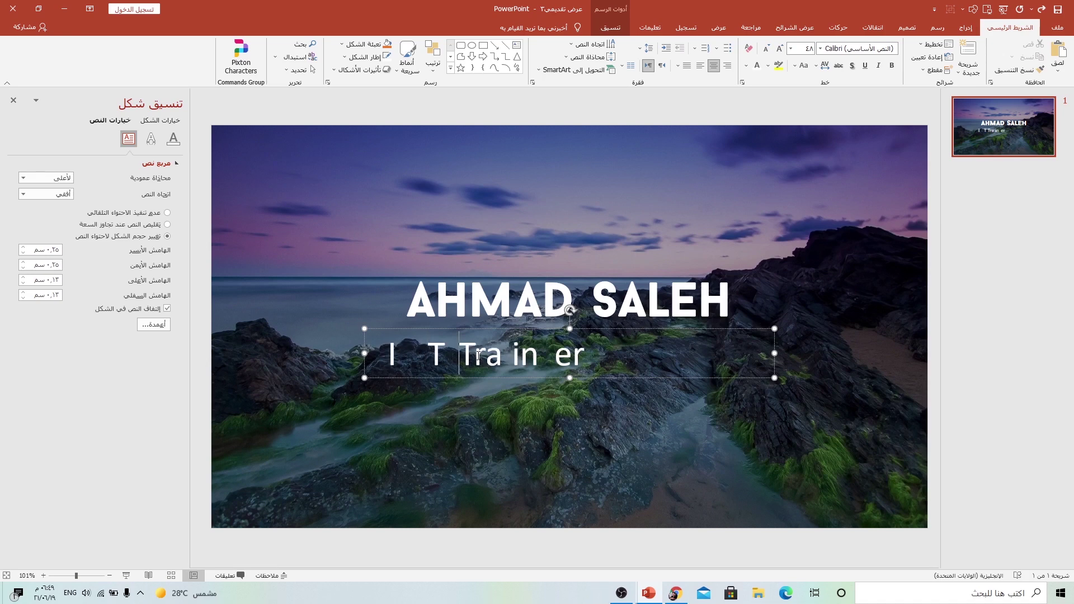
{"action": "key", "text": "Right"}
{"action": "key", "text": "BackSpace"}
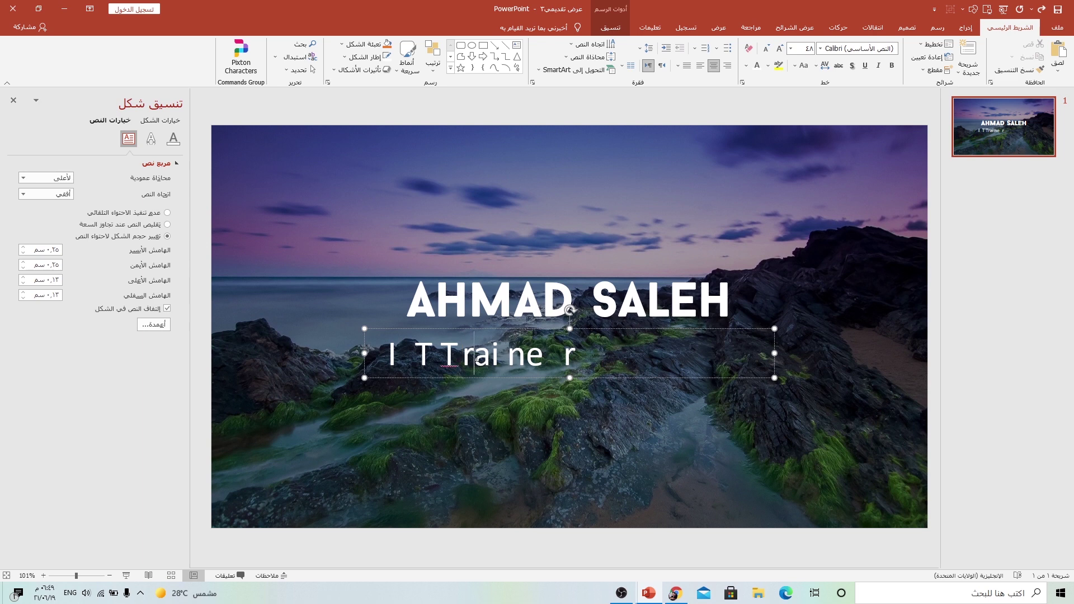
{"action": "key", "text": "BackSpace"}
{"action": "type", "text": "R"}
{"action": "key", "text": "BackSpace"}
{"action": "type", "text": "A in er"}
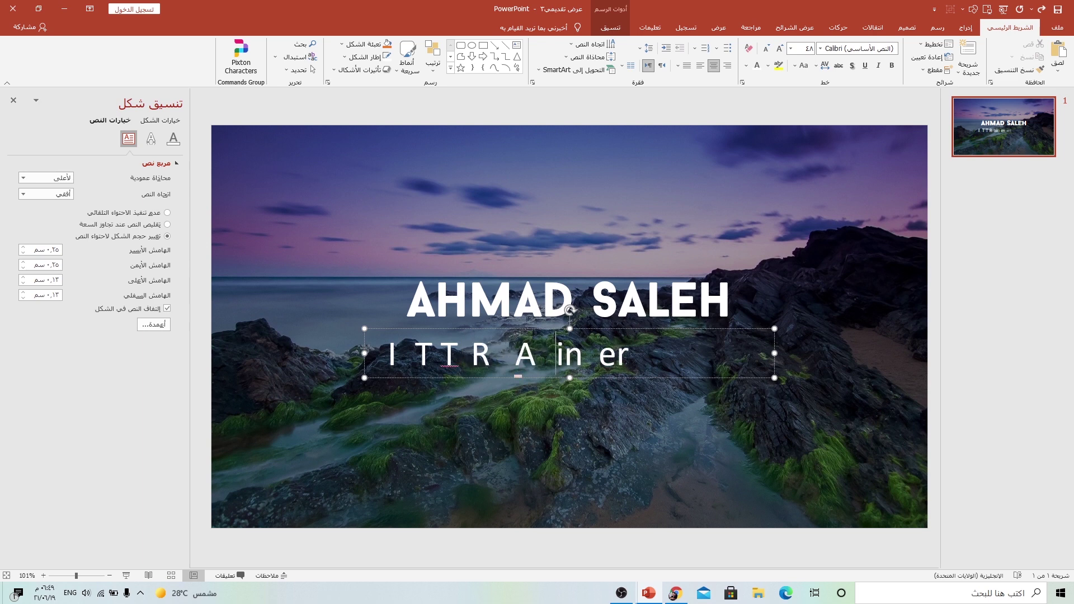
{"action": "key", "text": "Right"}
{"action": "key", "text": "BackSpace"}
{"action": "type", "text": "I"}
Capitalise the remaining n, e and final r so the subtitle reads ITTRAINER.
{"action": "key", "text": "Right"}
{"action": "key", "text": "Right"}
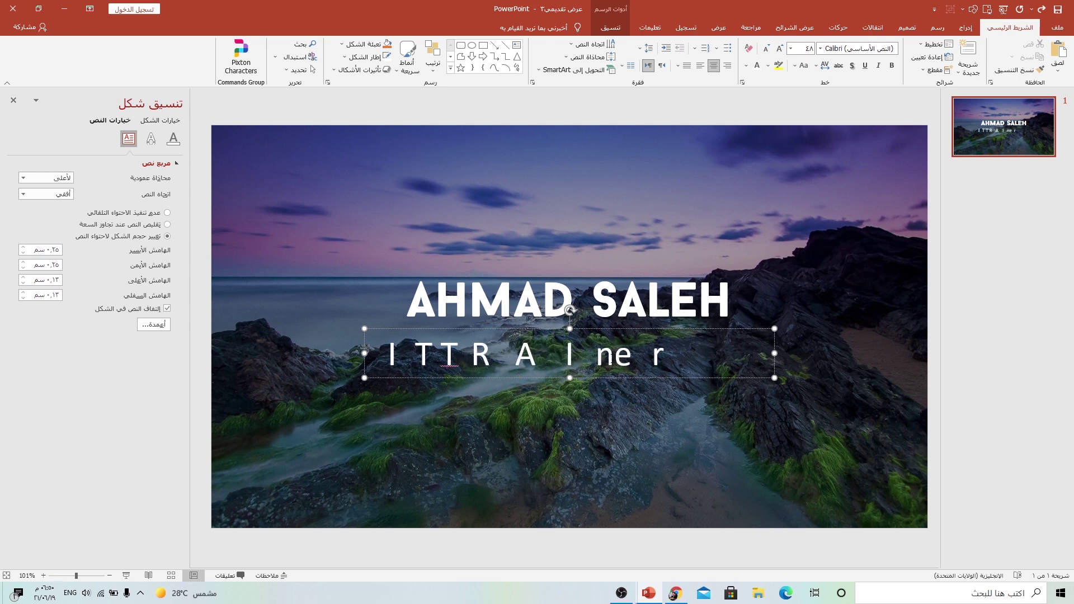
{"action": "key", "text": "Left"}
{"action": "key", "text": "BackSpace"}
{"action": "type", "text": "N"}
{"action": "key", "text": "Right"}
{"action": "key", "text": "BackSpace"}
{"action": "type", "text": "E"}
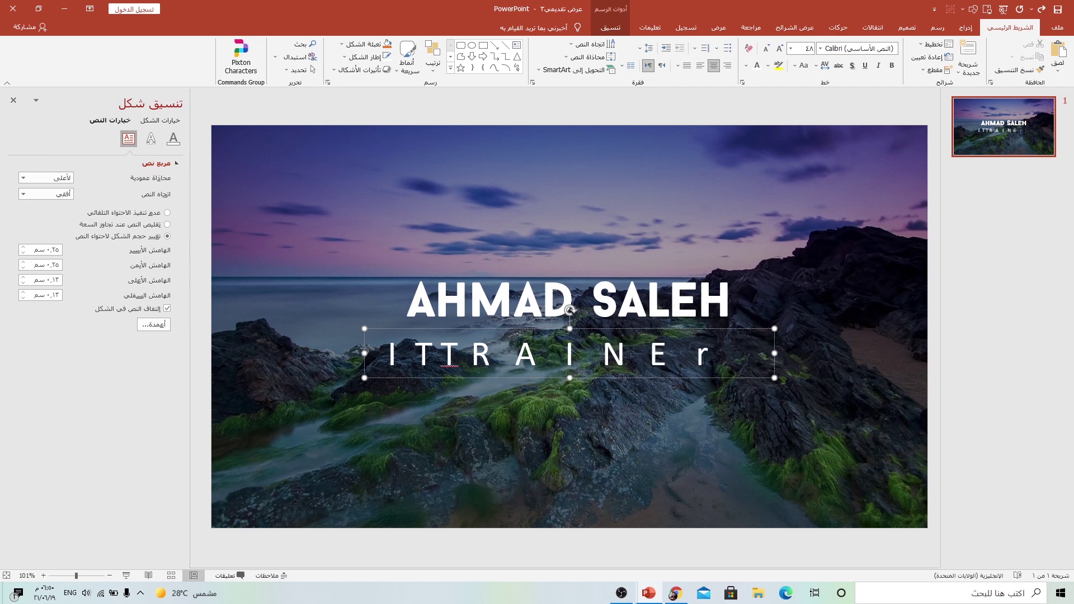
{"action": "left_click", "coordinate": [714, 355]}
{"action": "key", "text": "BackSpace"}
{"action": "type", "text": "R"}
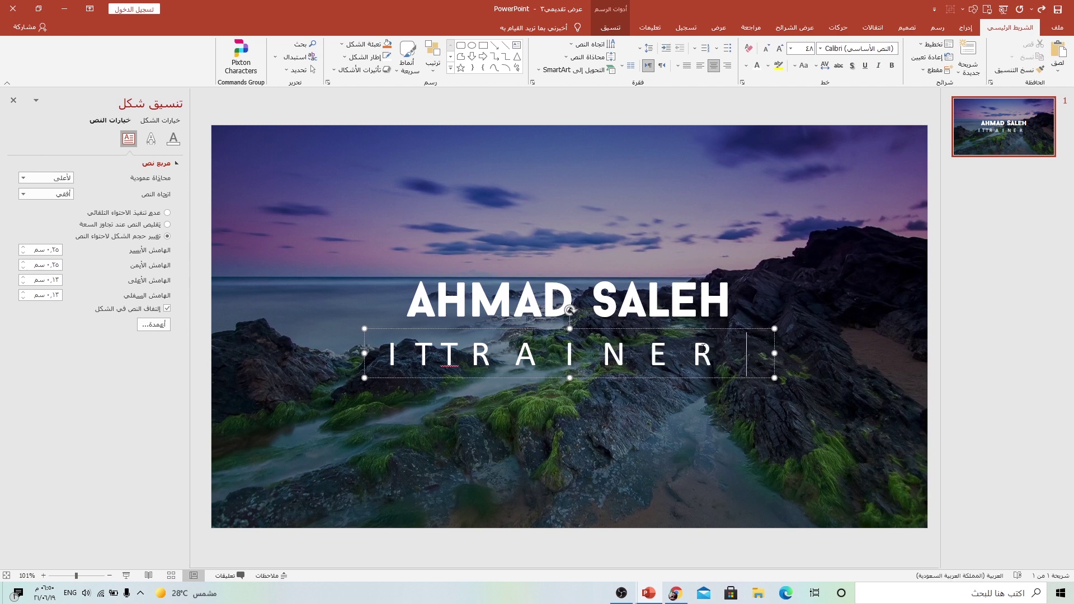
{"action": "double_click", "coordinate": [699, 356]}
{"action": "key", "text": "shift+F3"}
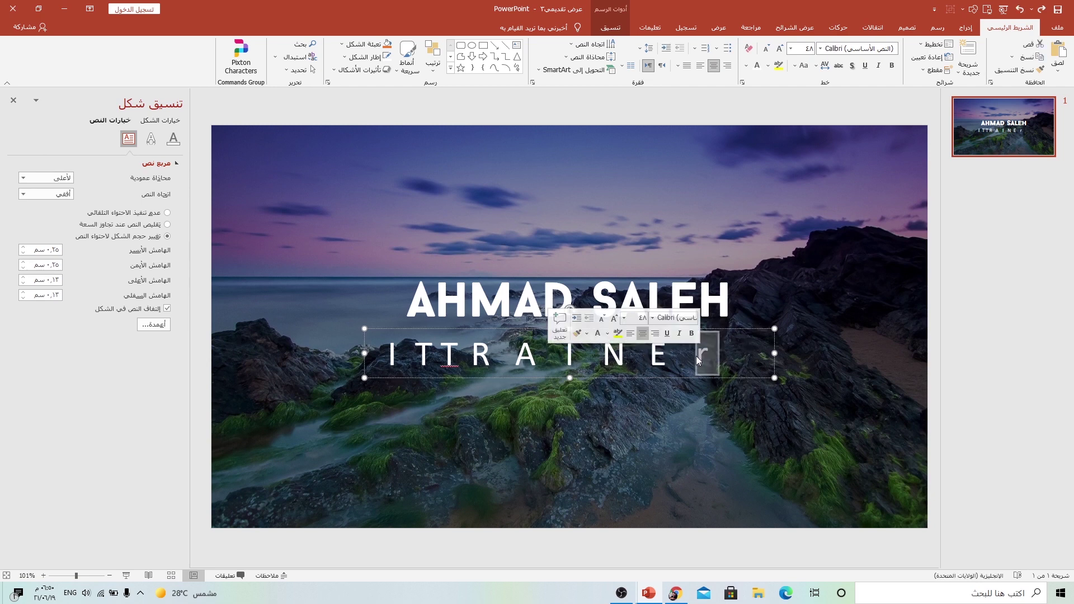
{"action": "type", "text": "R"}
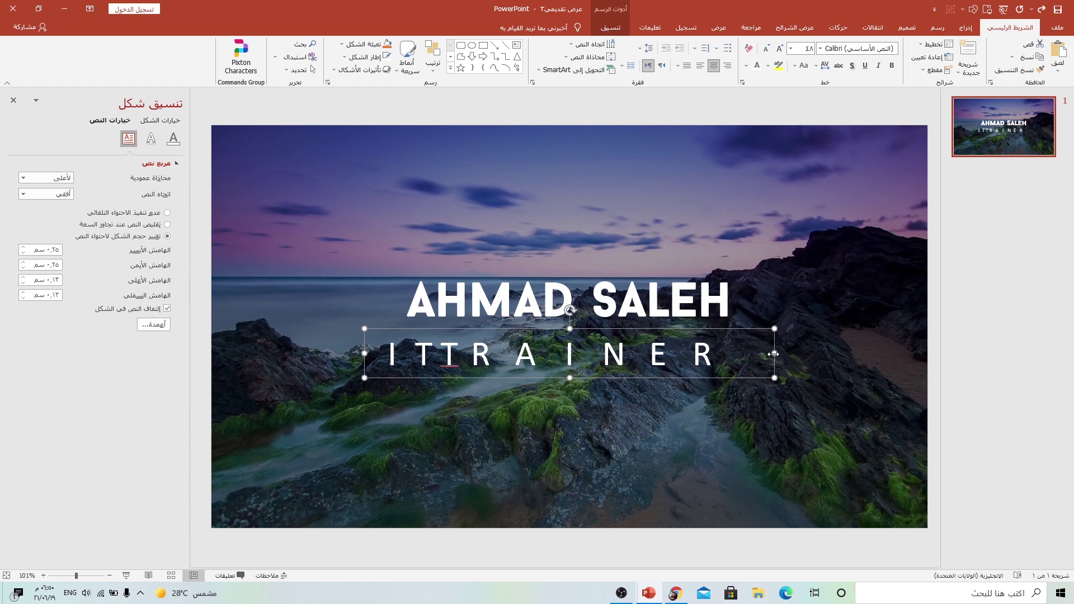
Add a space between the two Ts and narrow the subtitle box.
{"action": "left_click_drag", "start_coordinate": [774, 354], "coordinate": [833, 352]}
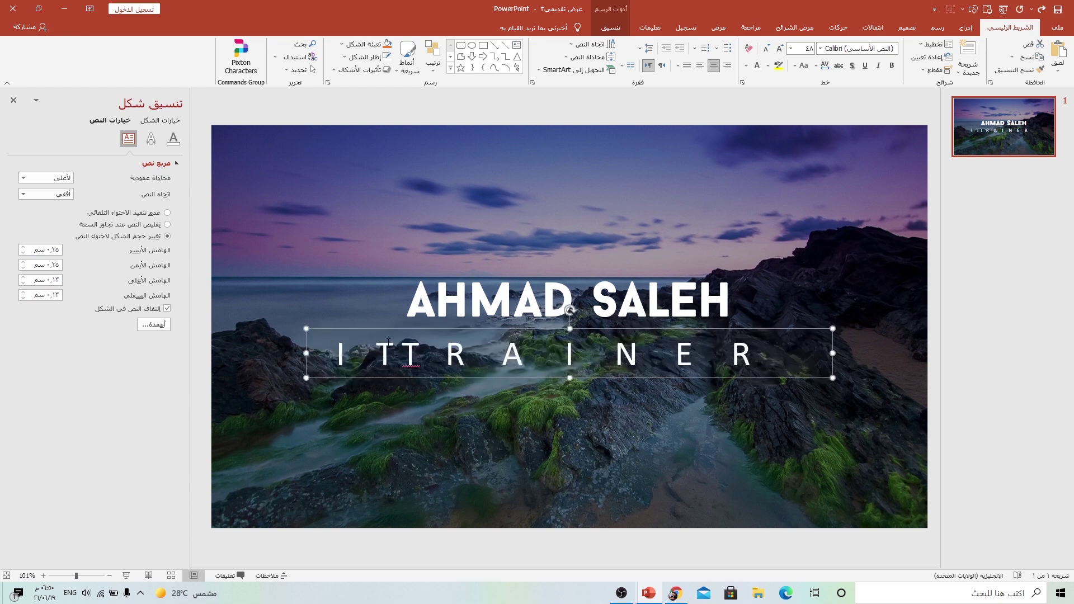
{"action": "left_click", "coordinate": [393, 354]}
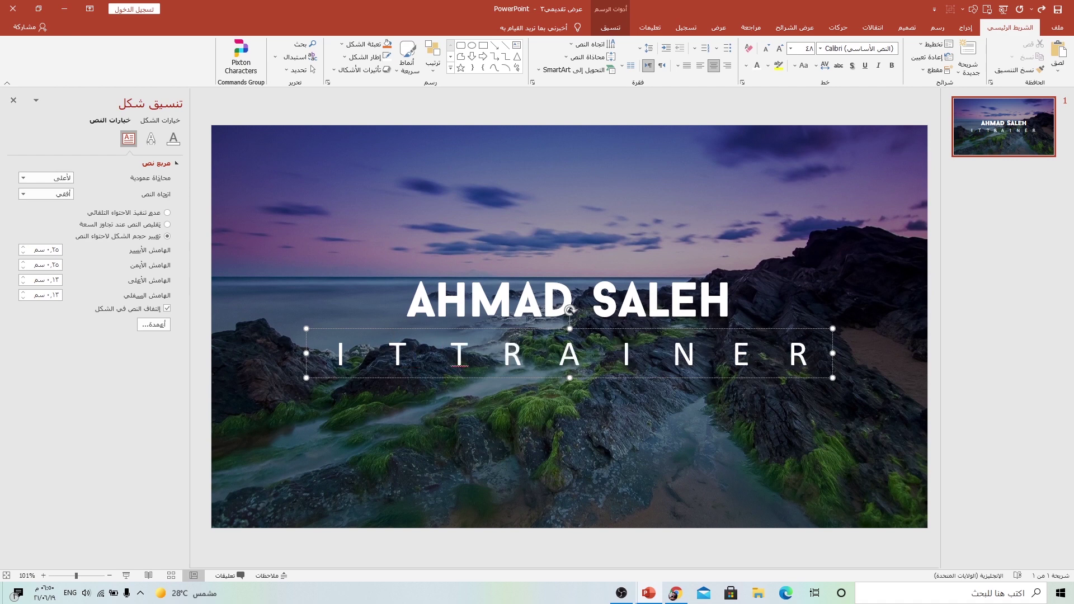
{"action": "left_click_drag", "start_coordinate": [833, 354], "coordinate": [756, 352]}
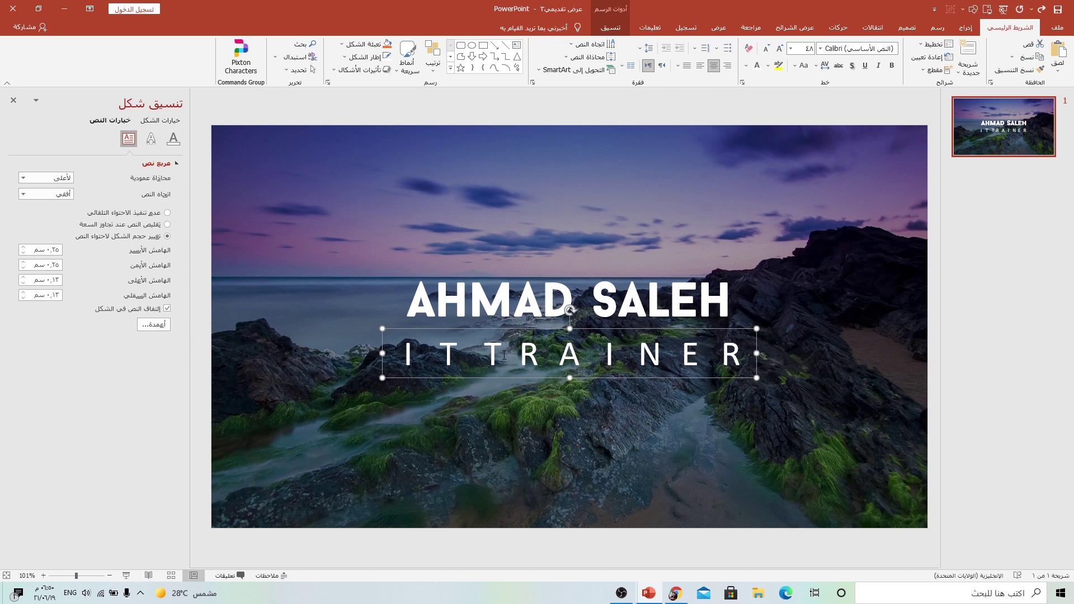
{"action": "left_click_drag", "start_coordinate": [757, 353], "coordinate": [740, 353]}
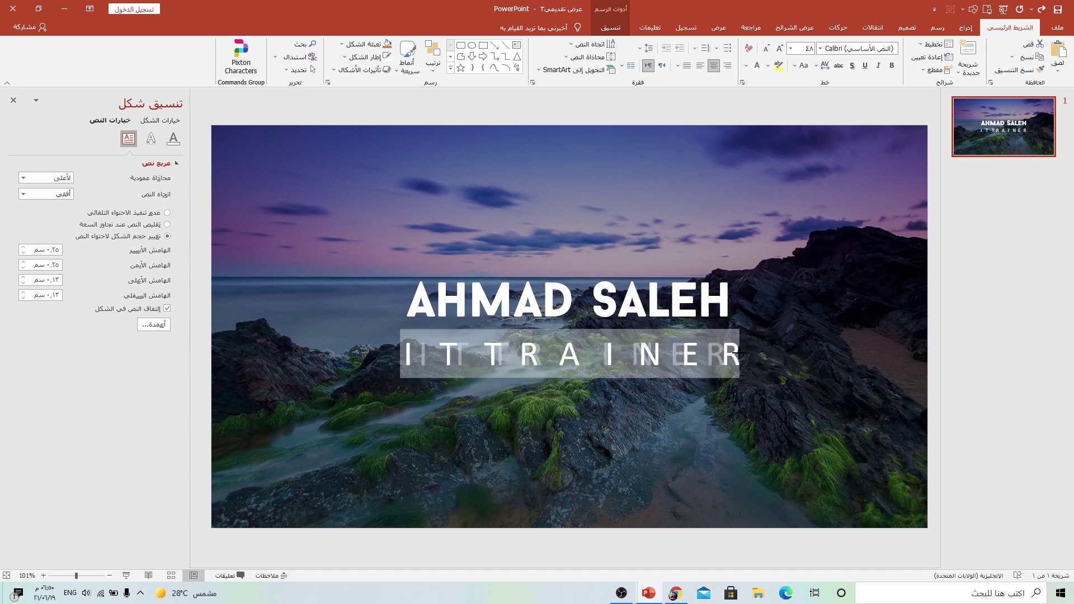
Reduce the subtitle to 28 pt and resize its box so the letters spread evenly.
{"action": "left_click", "coordinate": [768, 50]}
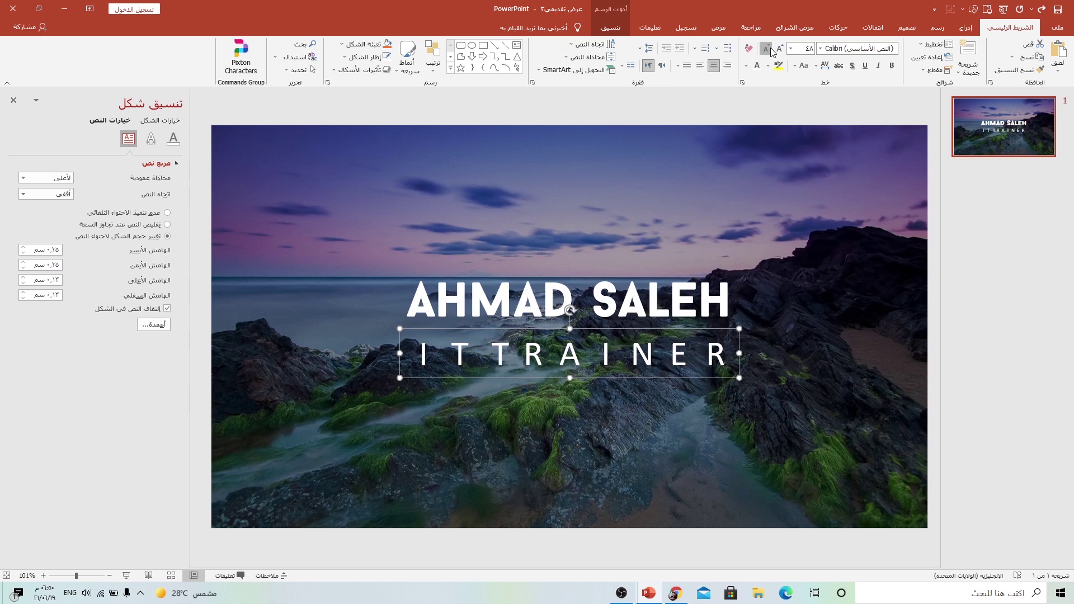
{"action": "left_click", "coordinate": [768, 50]}
{"action": "left_click", "coordinate": [768, 49]}
{"action": "left_click", "coordinate": [768, 49]}
{"action": "left_click", "coordinate": [768, 49]}
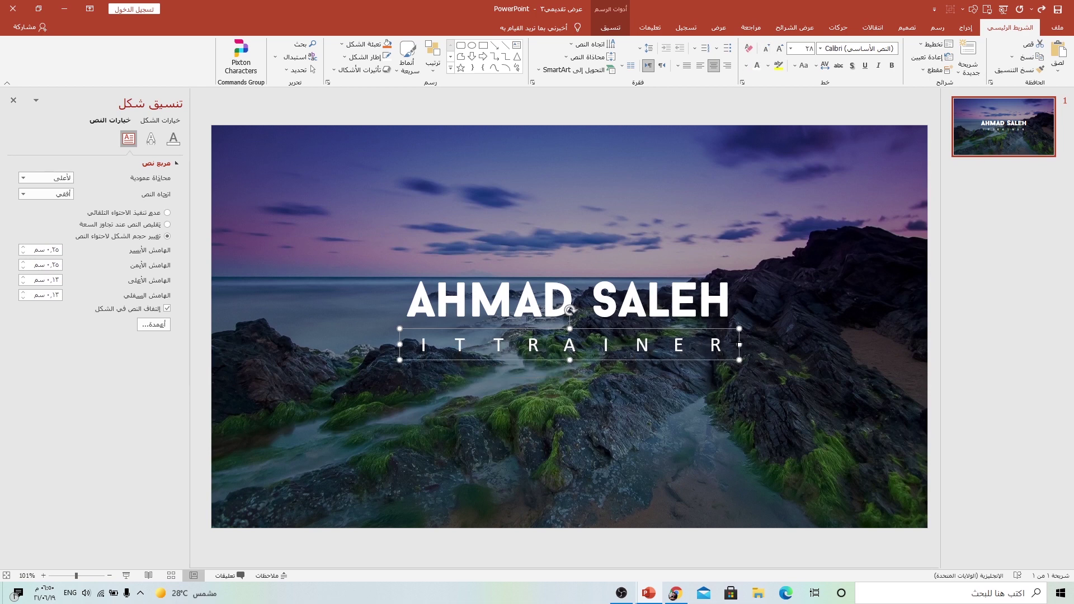
{"action": "mouse_move", "coordinate": [739, 344]}
{"action": "left_mouse_down"}
{"action": "mouse_move", "coordinate": [810, 343]}
{"action": "mouse_move", "coordinate": [777, 344]}
{"action": "left_mouse_up"}
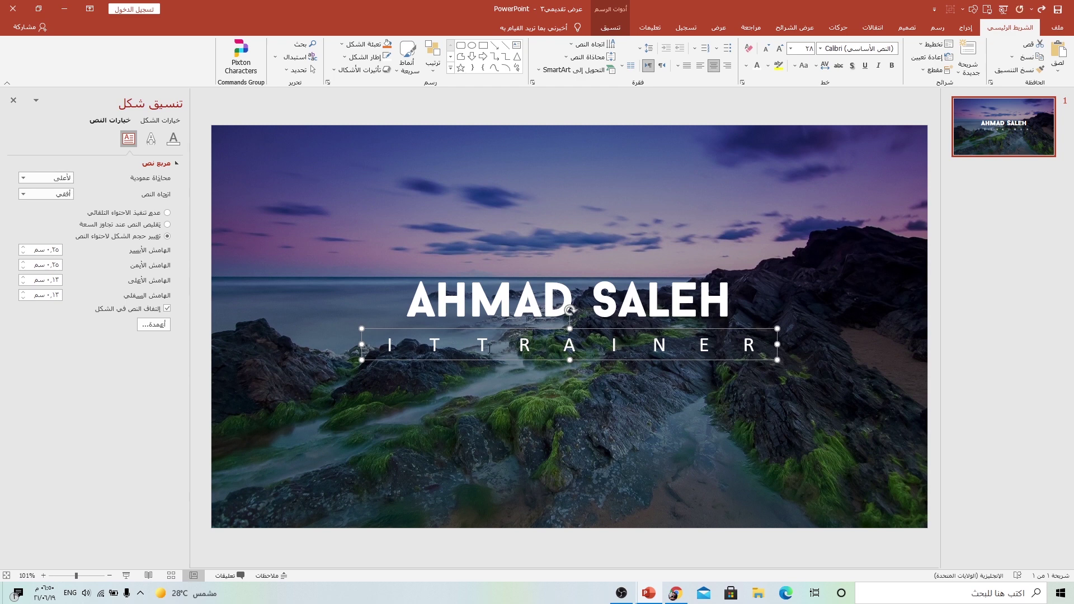
{"action": "left_click_drag", "start_coordinate": [778, 345], "coordinate": [710, 328]}
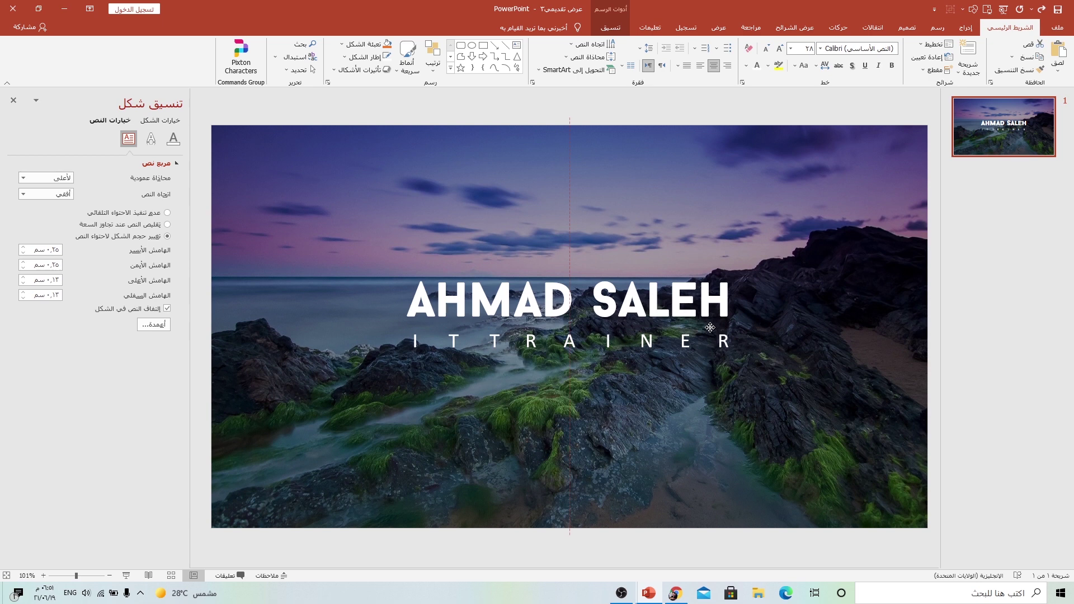
{"action": "left_click", "coordinate": [656, 401]}
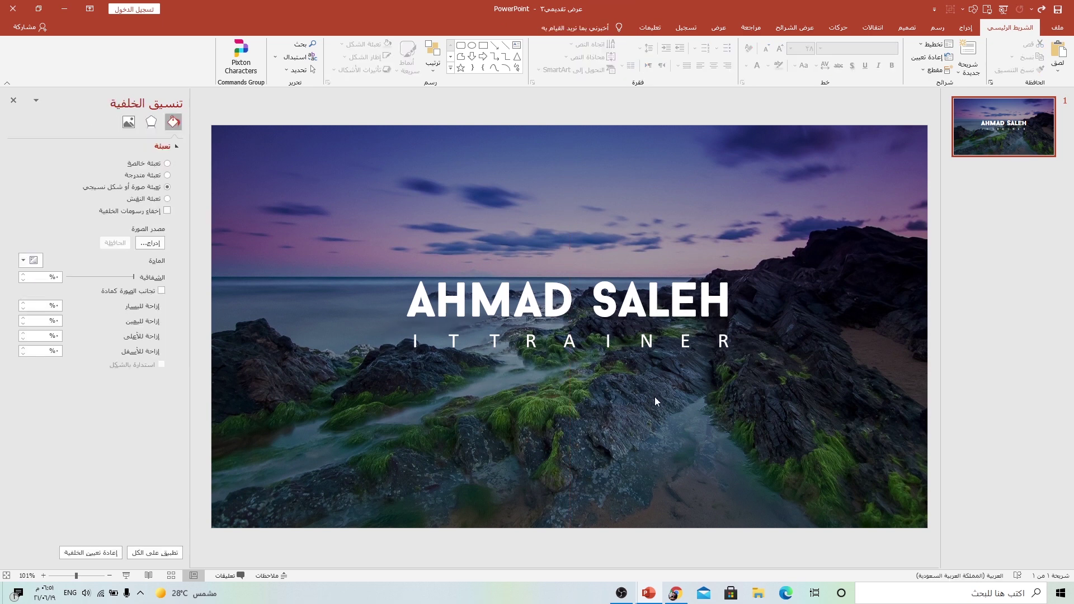
{"action": "left_click", "coordinate": [966, 28]}
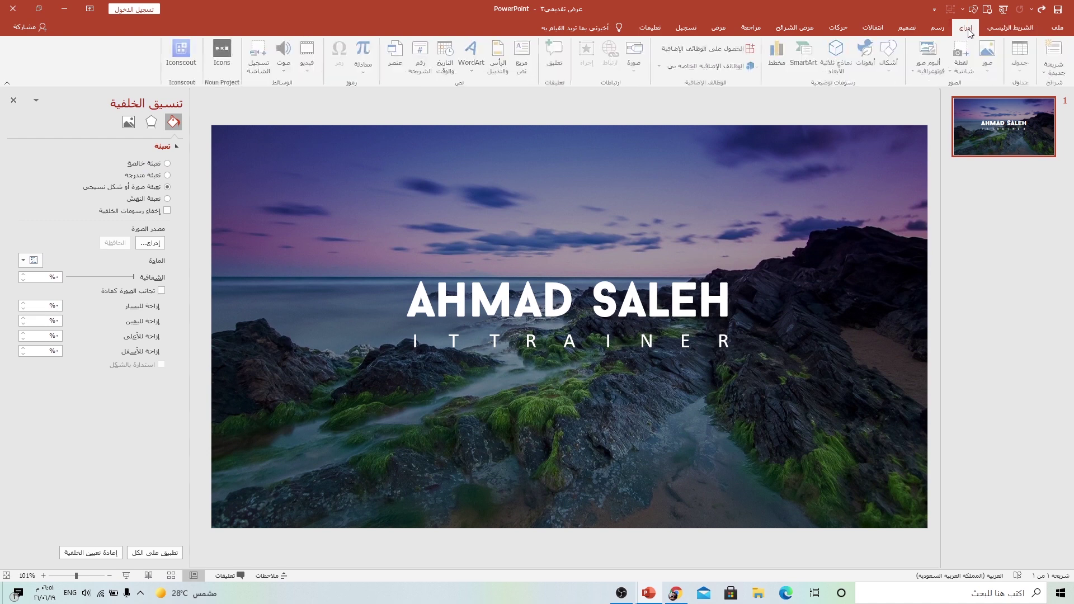
{"action": "left_click", "coordinate": [900, 76]}
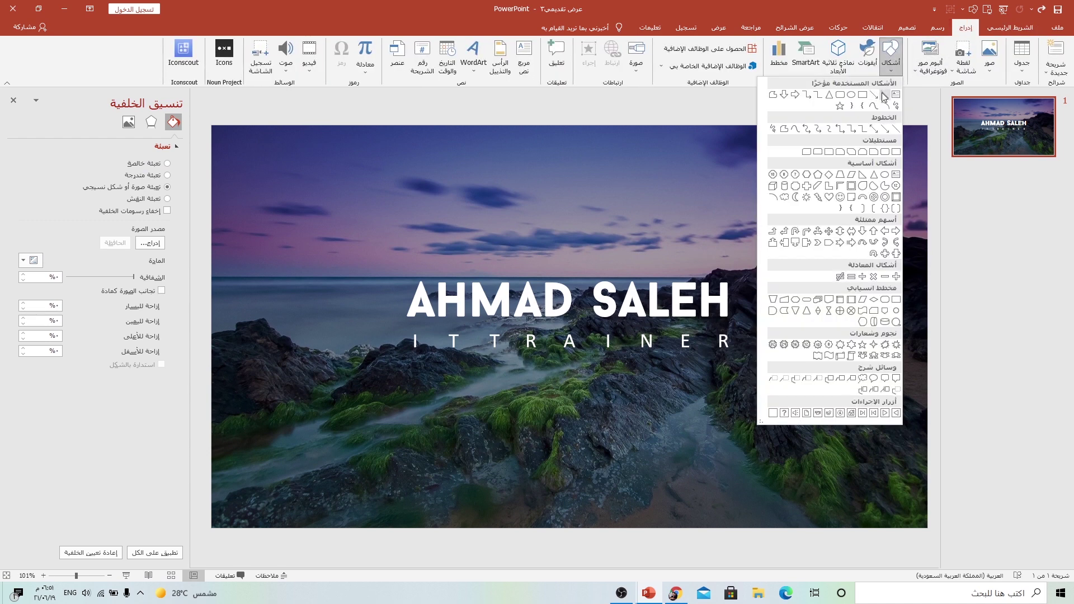
Draw a horizontal line under the title, coloured white with 2.25 pt weight.
{"action": "left_click", "coordinate": [882, 94]}
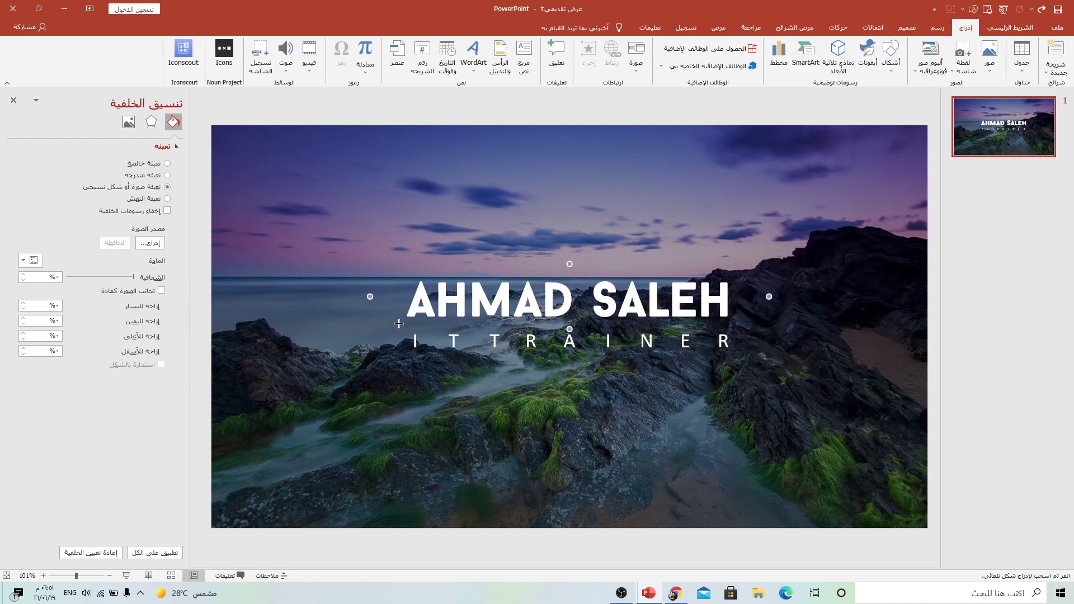
{"action": "left_click_drag", "start_coordinate": [401, 323], "coordinate": [737, 324]}
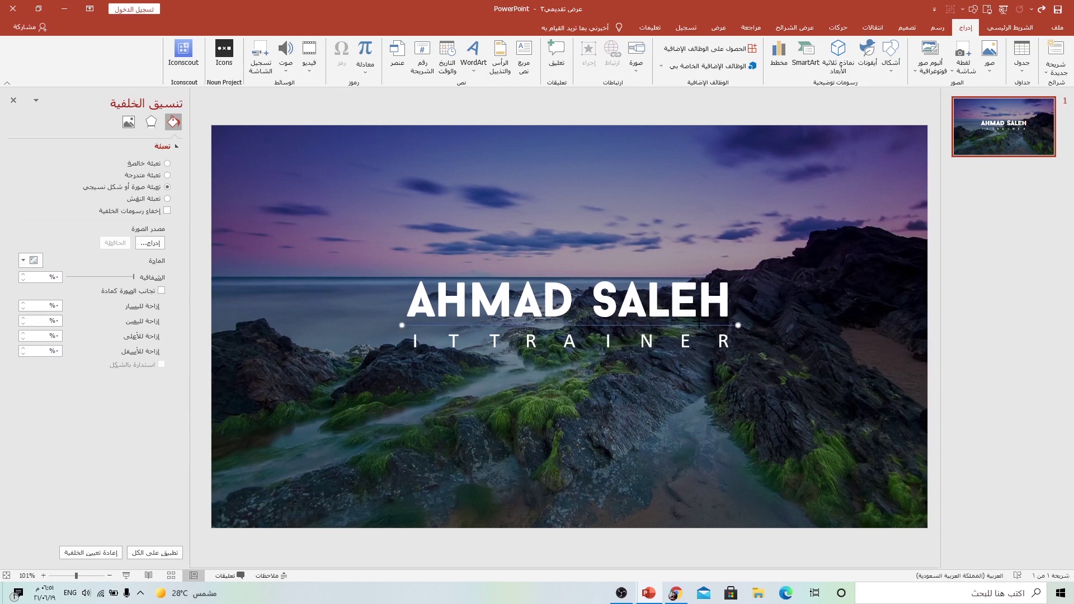
{"action": "left_click", "coordinate": [659, 63]}
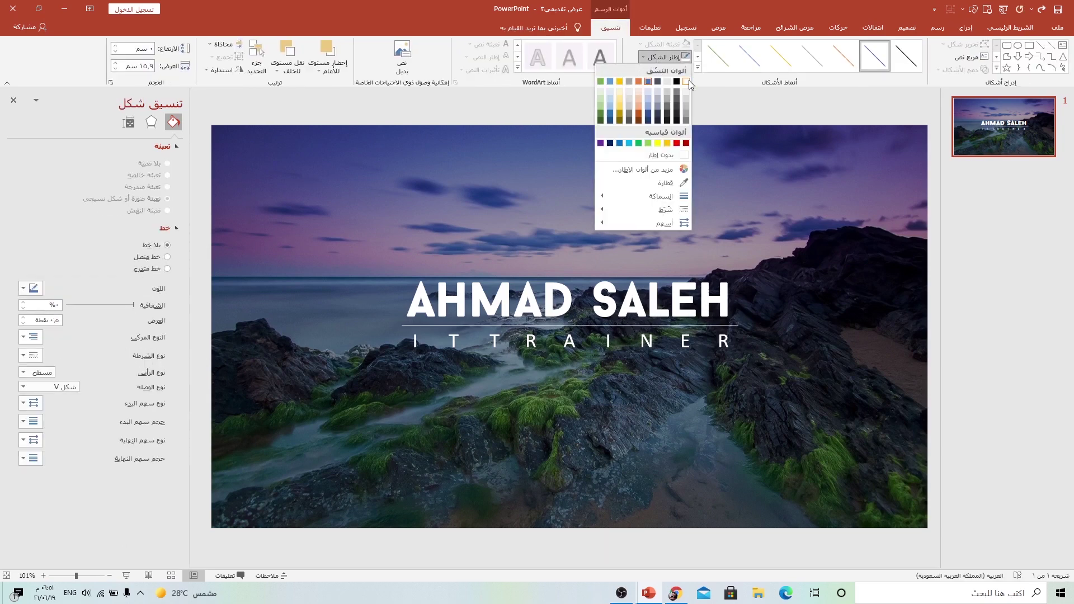
{"action": "left_click", "coordinate": [686, 81]}
{"action": "left_click", "coordinate": [670, 58]}
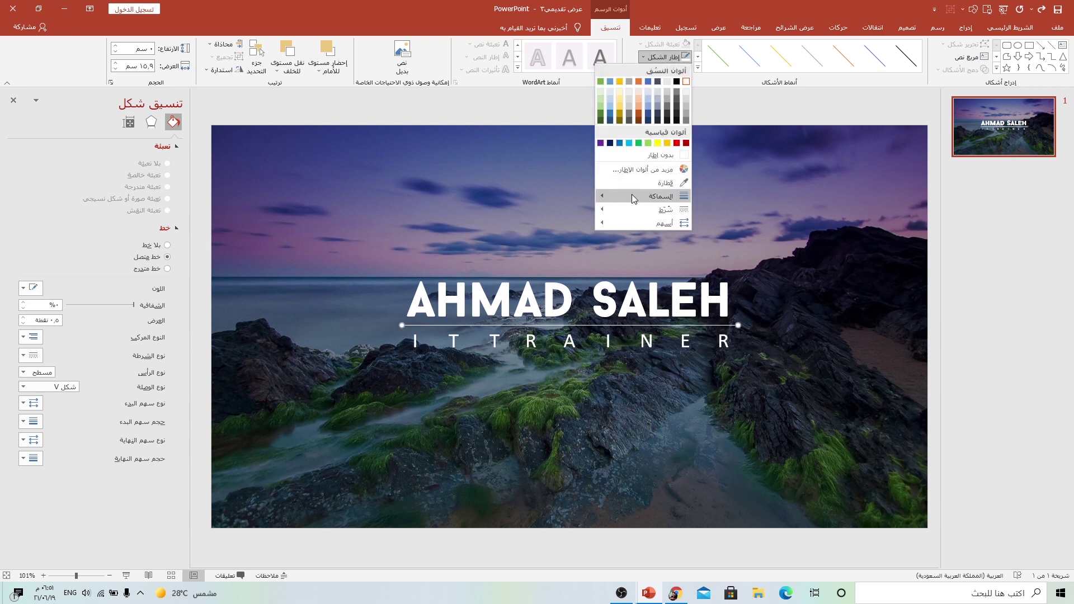
{"action": "mouse_move", "coordinate": [646, 196]}
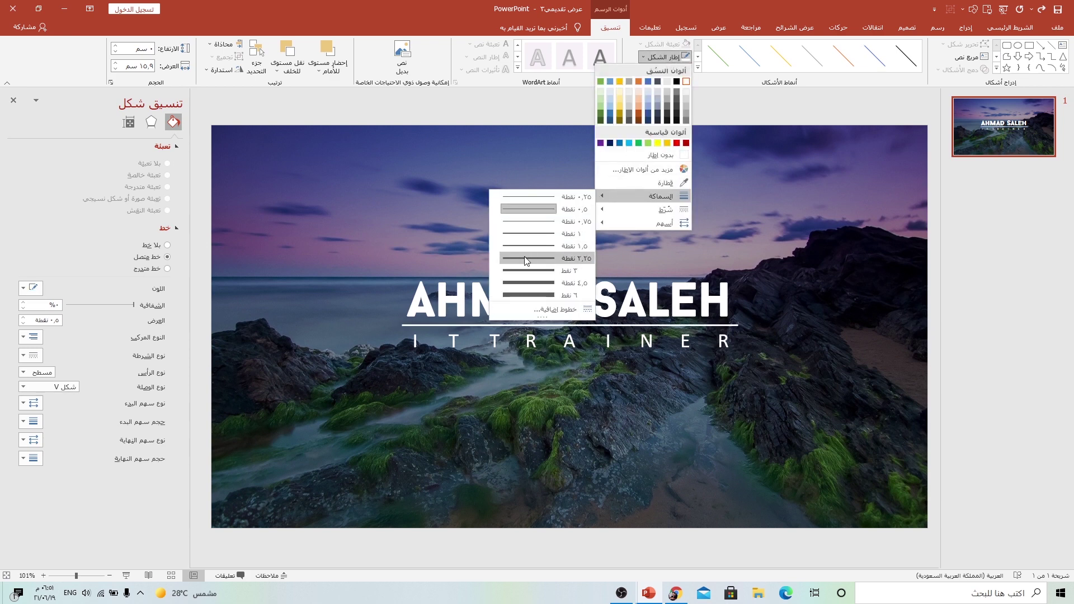
{"action": "left_click", "coordinate": [526, 258]}
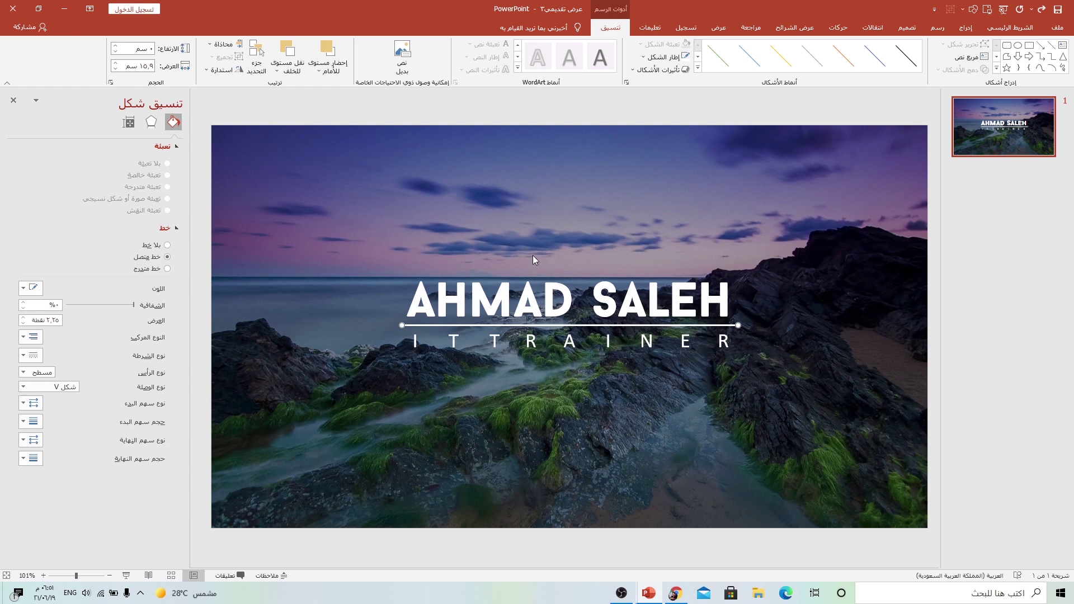
{"action": "left_click", "coordinate": [546, 438]}
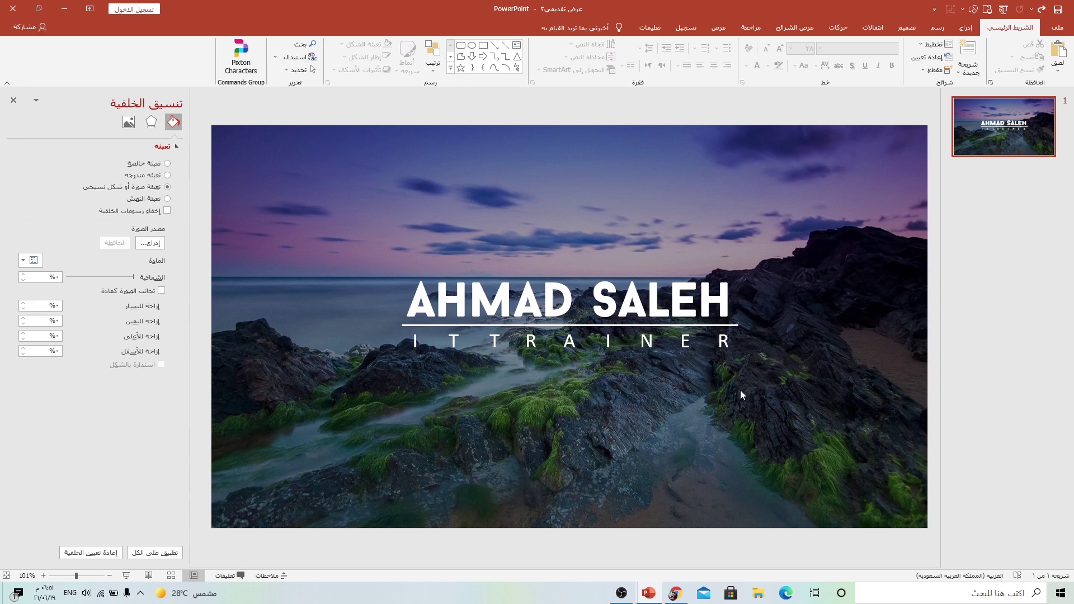
{"action": "left_click", "coordinate": [650, 275]}
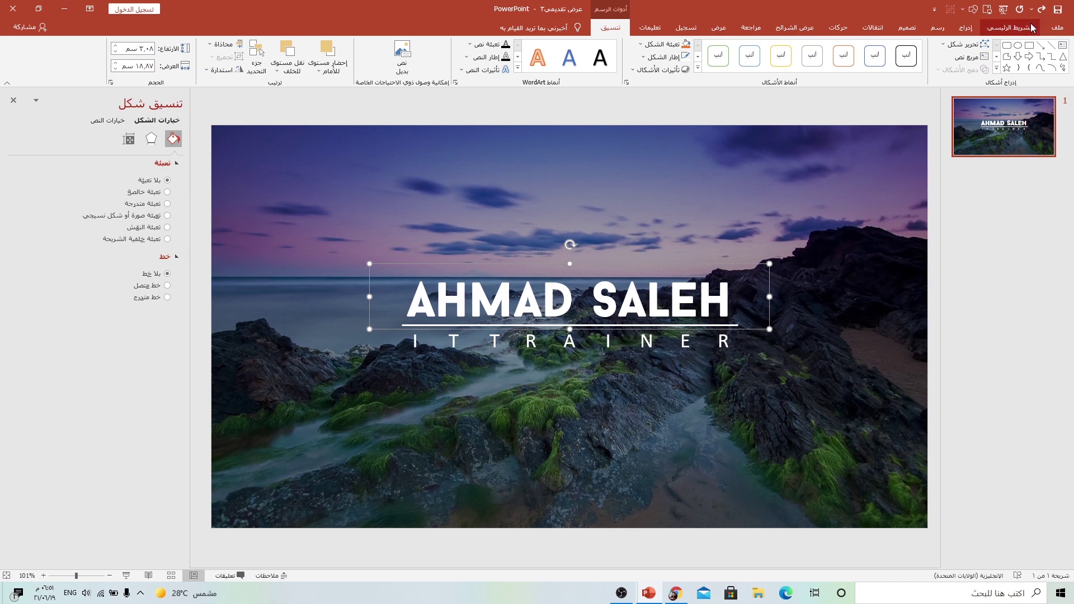
{"action": "left_click", "coordinate": [1011, 28]}
{"action": "left_click", "coordinate": [1064, 74]}
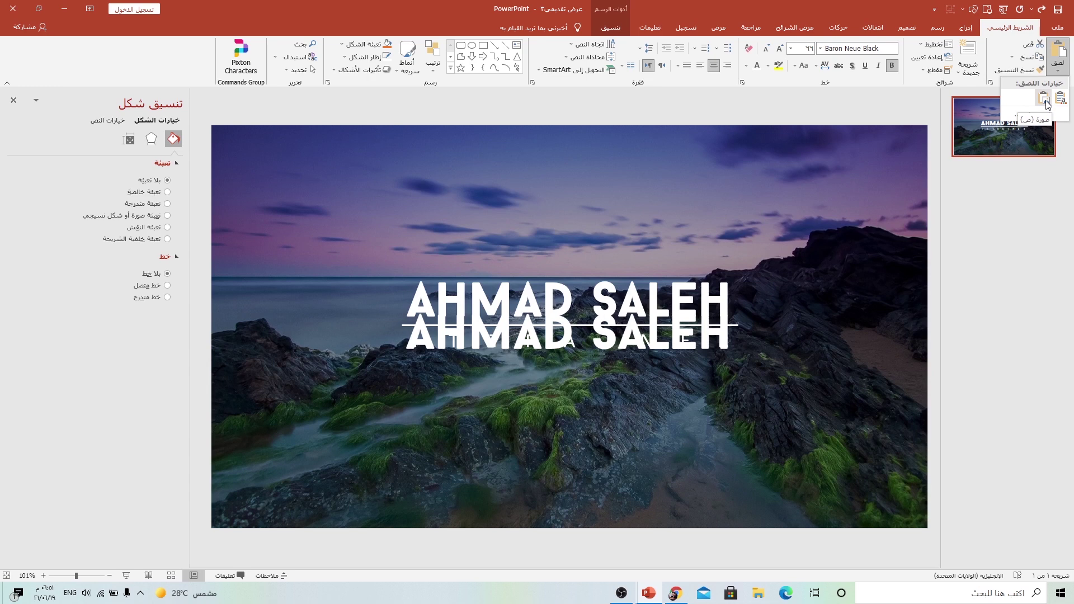
{"action": "left_click", "coordinate": [1044, 99]}
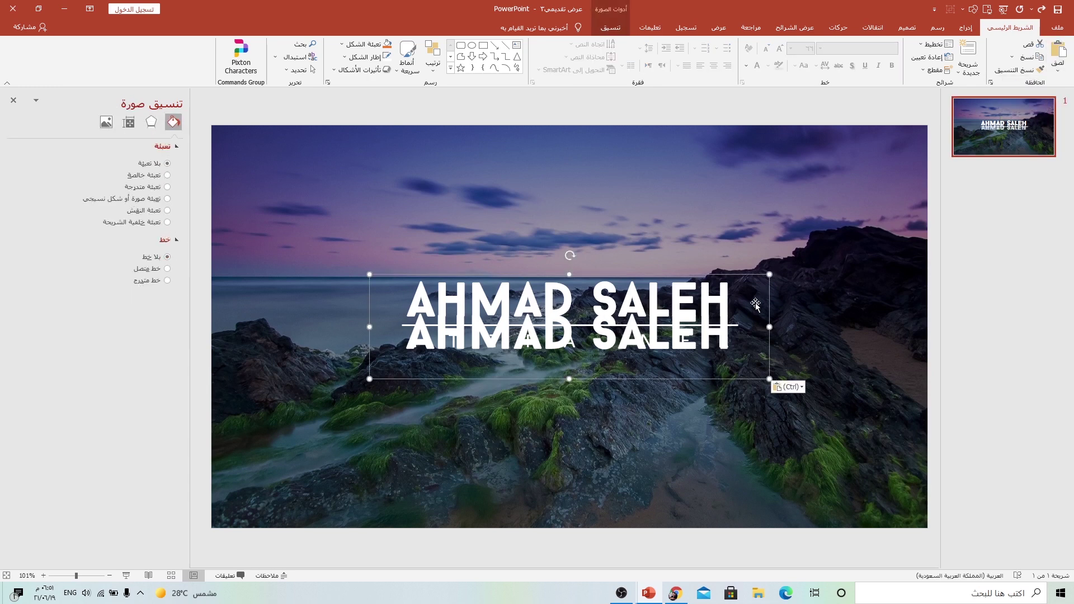
{"action": "mouse_move", "coordinate": [761, 279]}
{"action": "left_mouse_down"}
{"action": "mouse_move", "coordinate": [772, 194]}
{"action": "mouse_move", "coordinate": [752, 244]}
{"action": "left_mouse_up"}
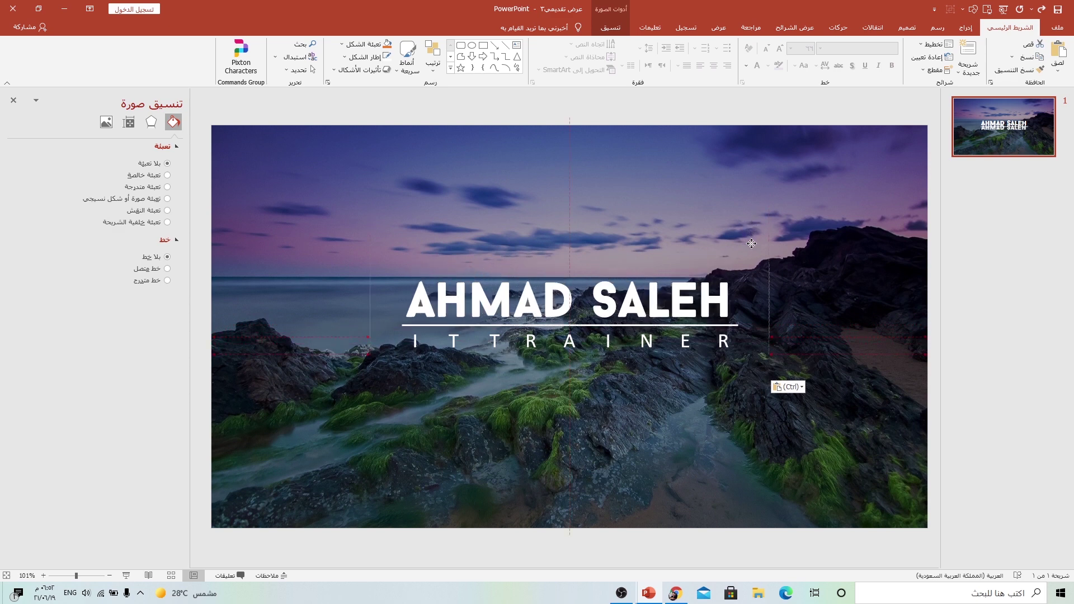
{"action": "left_click", "coordinate": [683, 372]}
{"action": "left_click", "coordinate": [684, 343]}
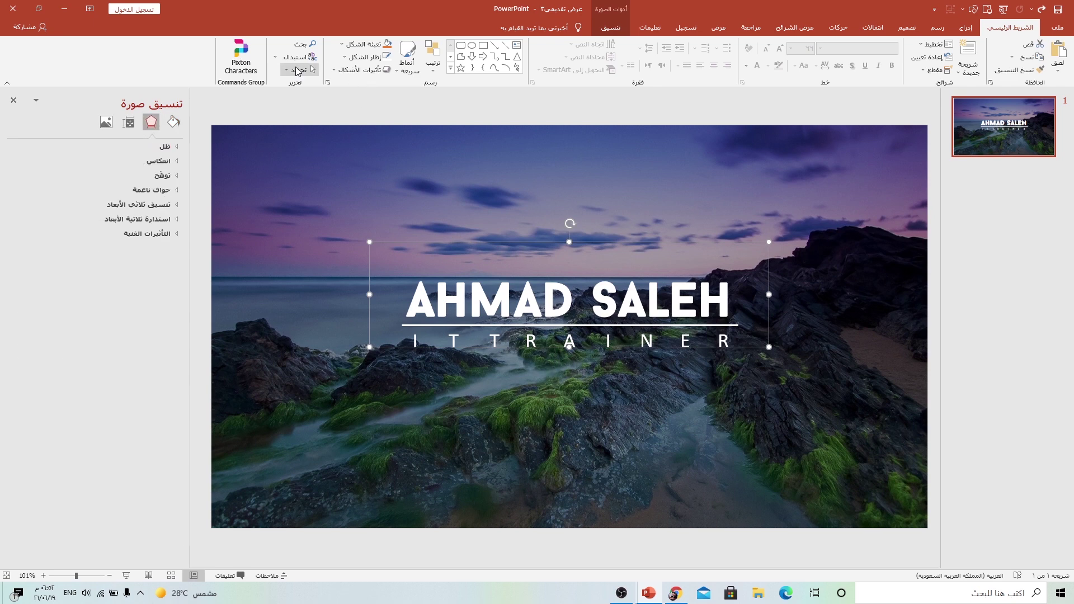
Paste the IT TRAINER subtitle as a picture and line it up over the original.
{"action": "left_click", "coordinate": [298, 70]}
{"action": "left_click", "coordinate": [285, 110]}
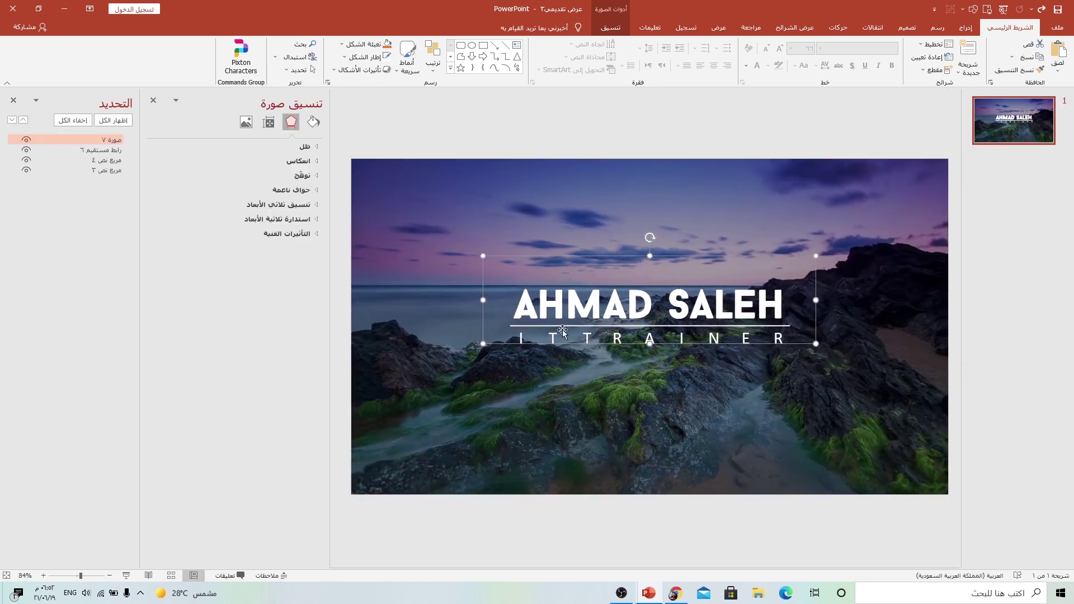
{"action": "left_click", "coordinate": [80, 170]}
{"action": "left_click", "coordinate": [85, 159]}
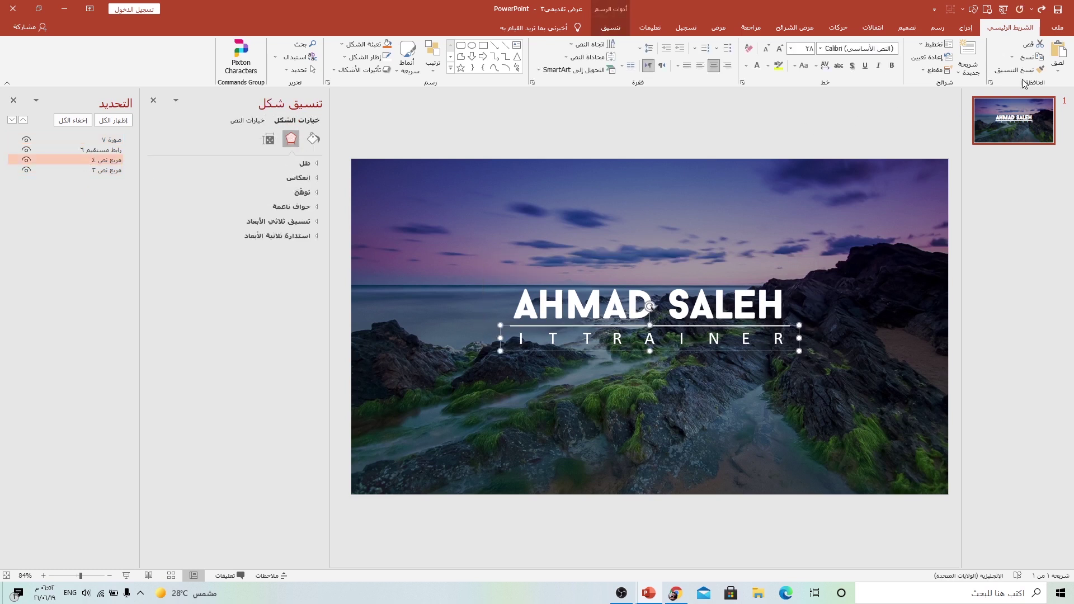
{"action": "left_click", "coordinate": [1058, 67]}
{"action": "left_click", "coordinate": [1046, 95]}
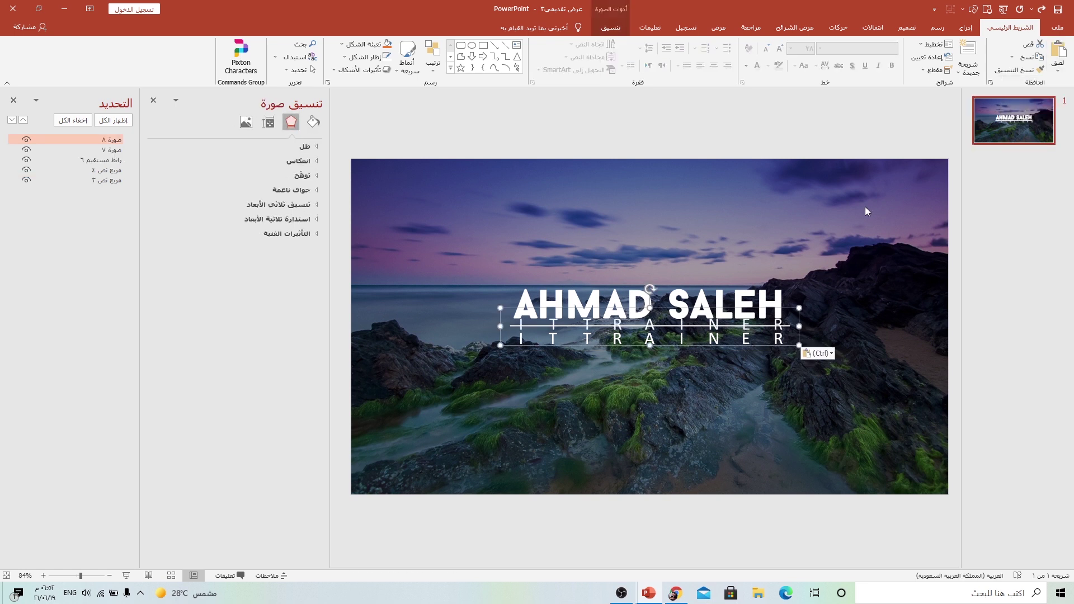
{"action": "left_click_drag", "start_coordinate": [788, 310], "coordinate": [788, 326]}
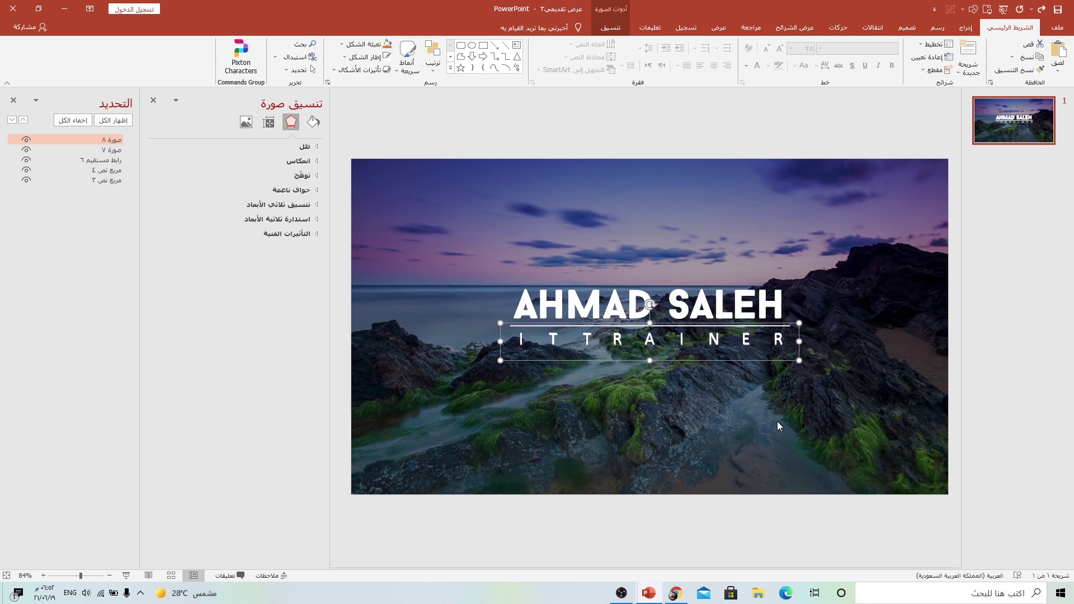
Hide the original text box and close the Format Picture pane.
{"action": "left_click", "coordinate": [26, 180]}
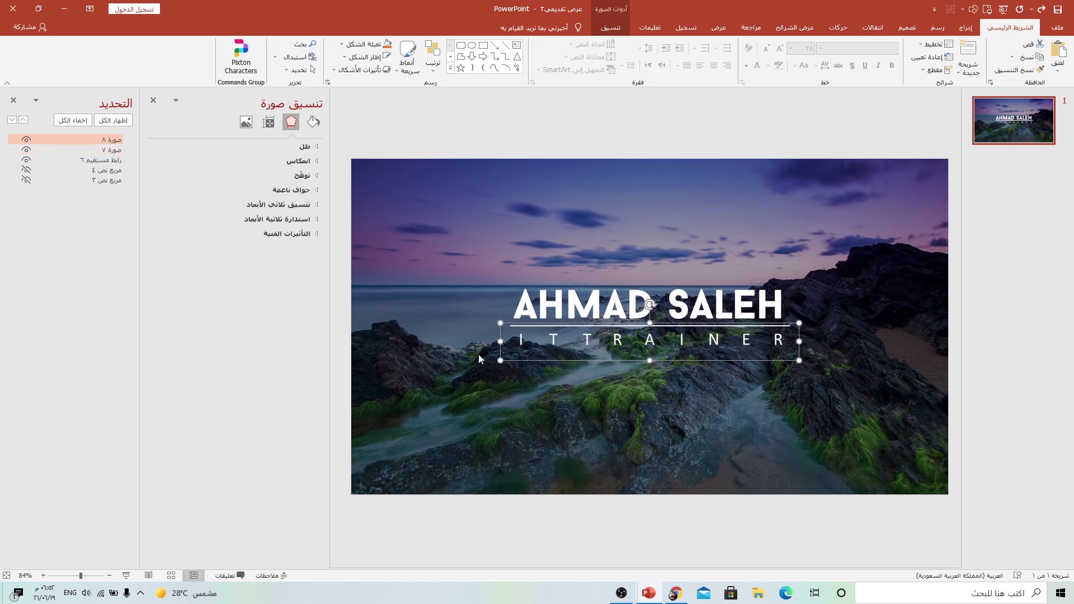
{"action": "left_click", "coordinate": [573, 303]}
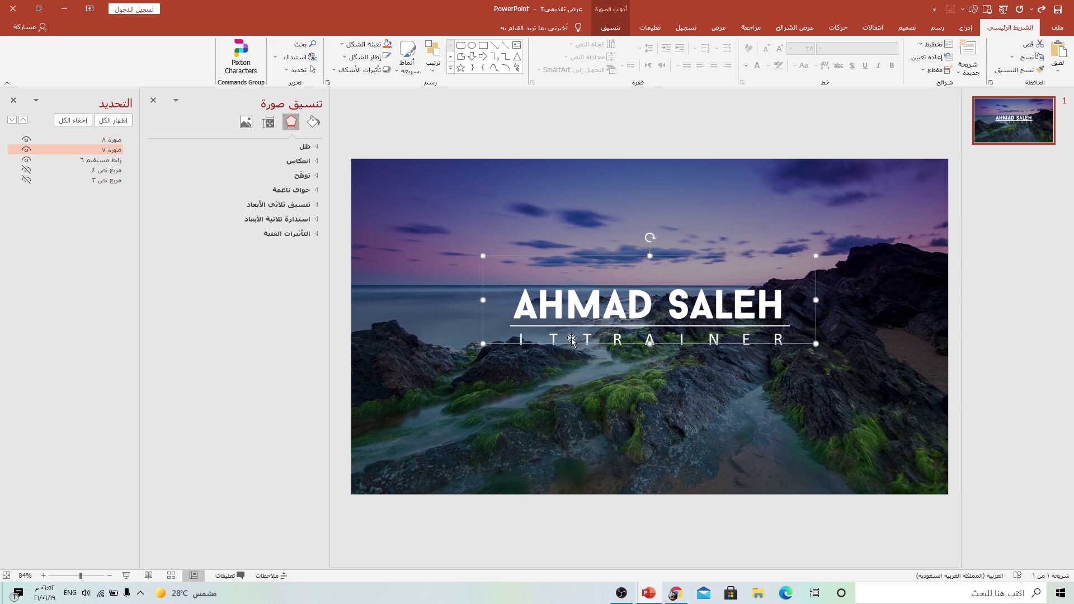
{"action": "left_click", "coordinate": [153, 101]}
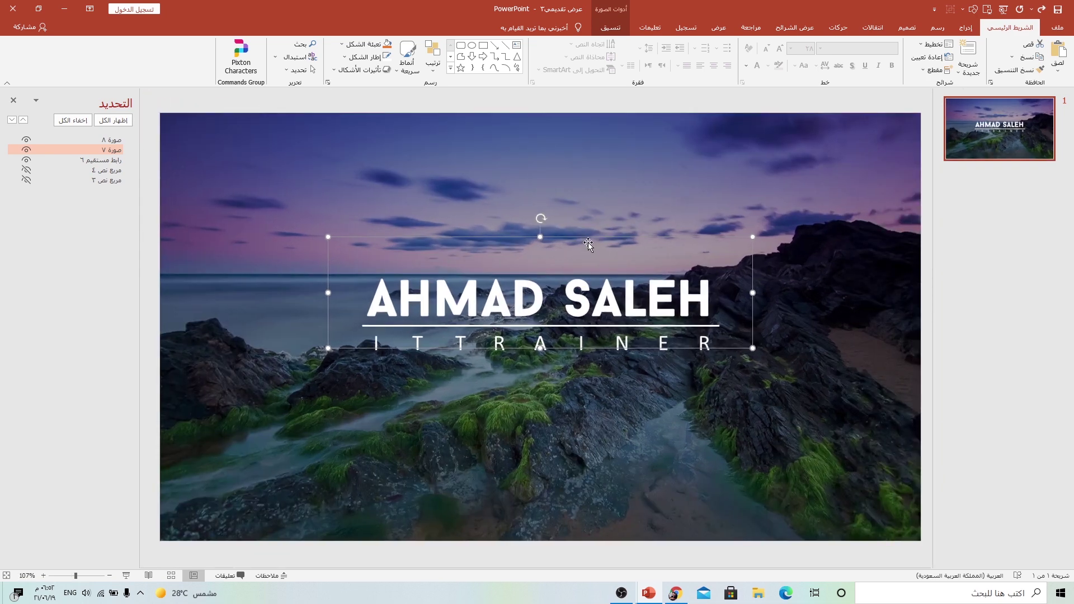
Crop the AHMAD SALEH title picture so its bottom ends at the white line.
{"action": "left_click", "coordinate": [611, 27]}
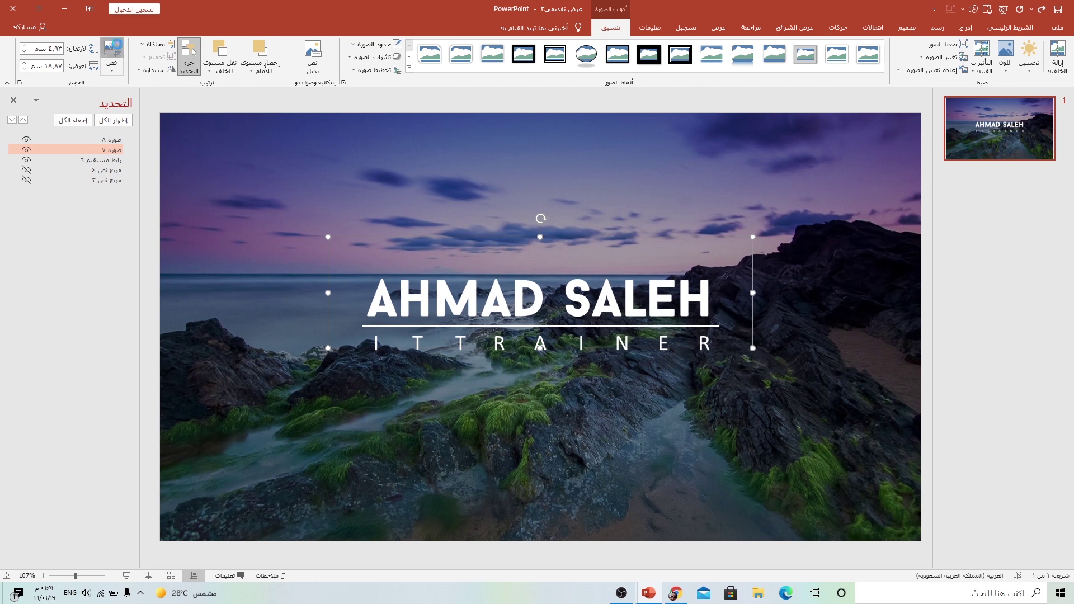
{"action": "left_click", "coordinate": [111, 54]}
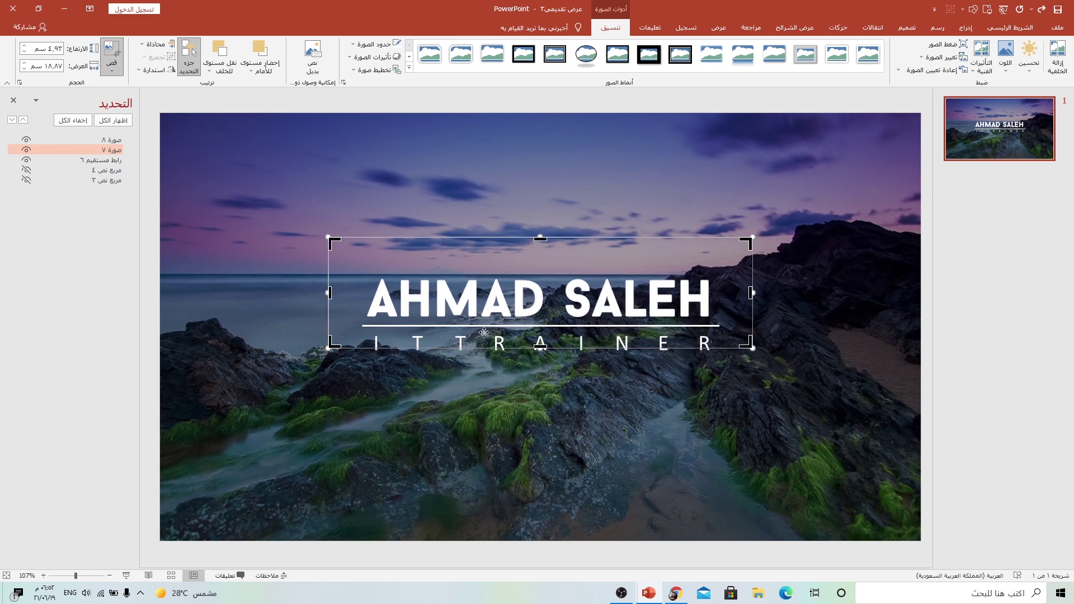
{"action": "left_click_drag", "start_coordinate": [540, 346], "coordinate": [537, 326]}
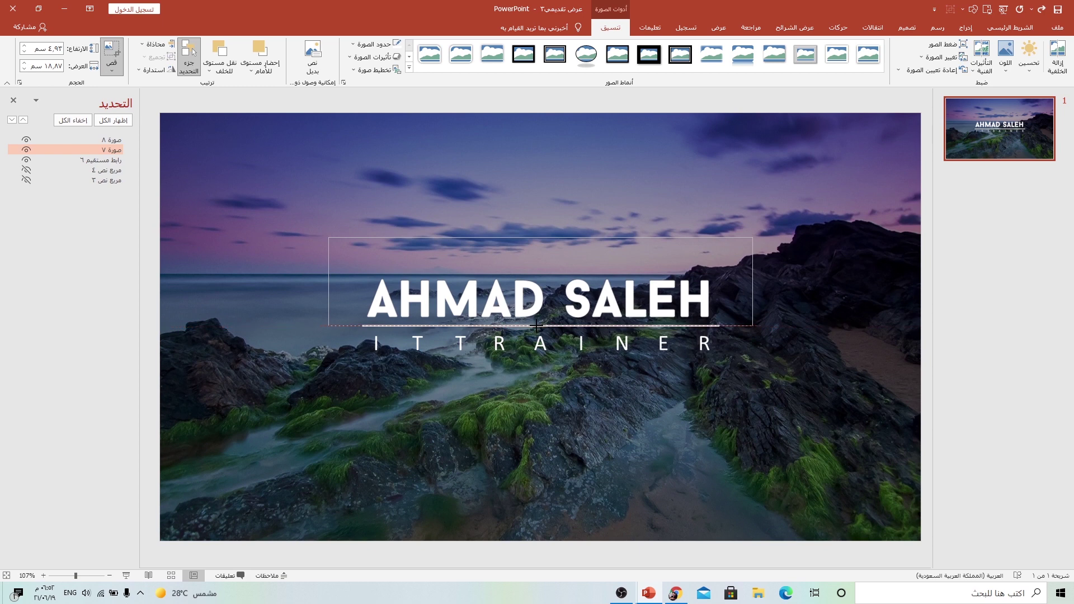
{"action": "left_click_drag", "start_coordinate": [537, 326], "coordinate": [536, 325]}
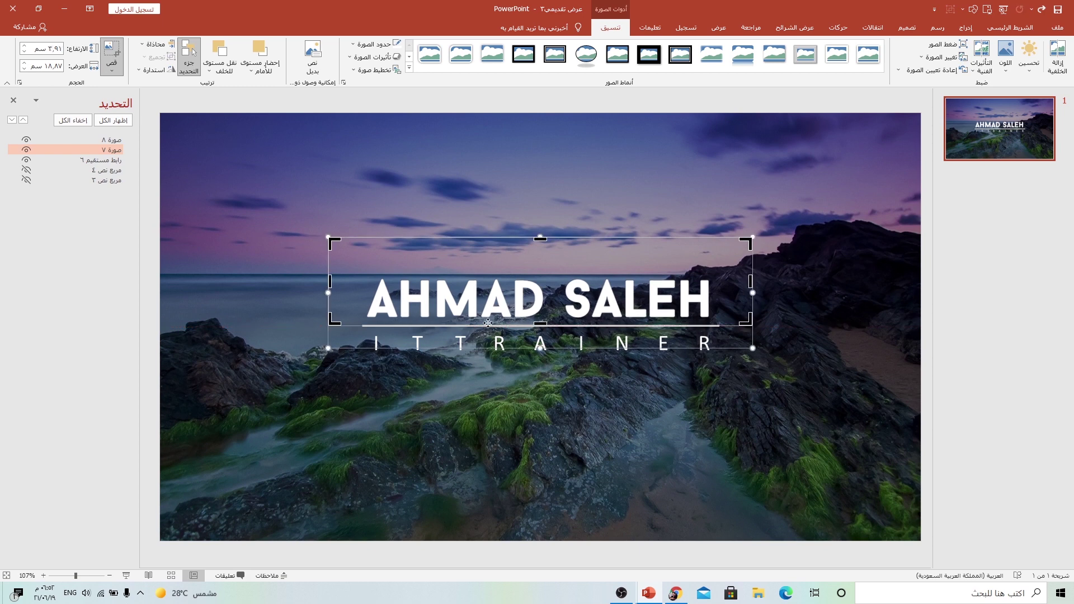
Crop a small strip off the top of the IT TRAINER picture.
{"action": "left_click", "coordinate": [101, 140]}
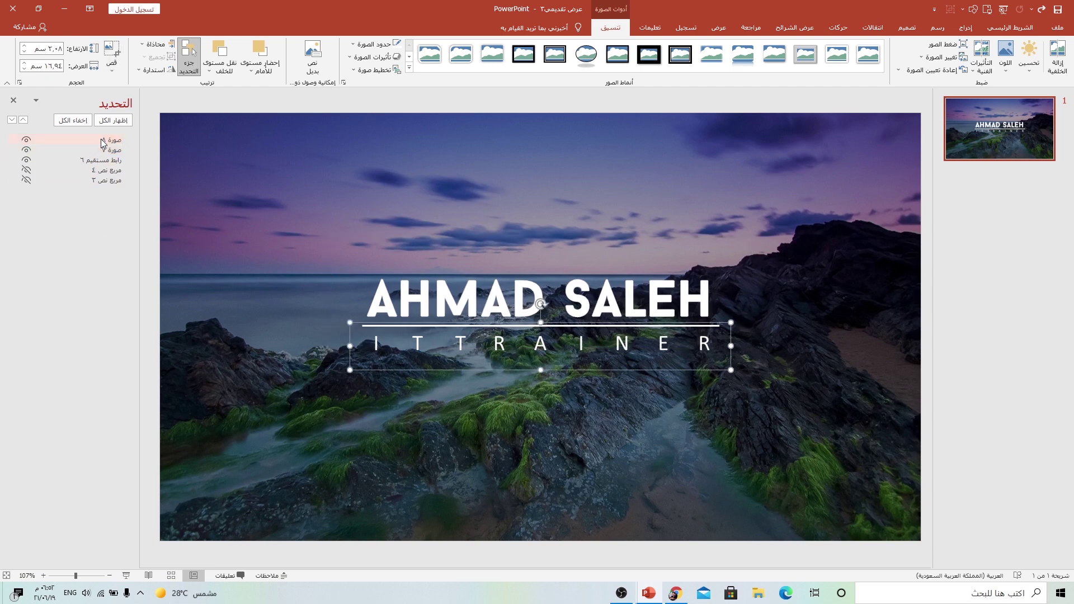
{"action": "left_click", "coordinate": [111, 46]}
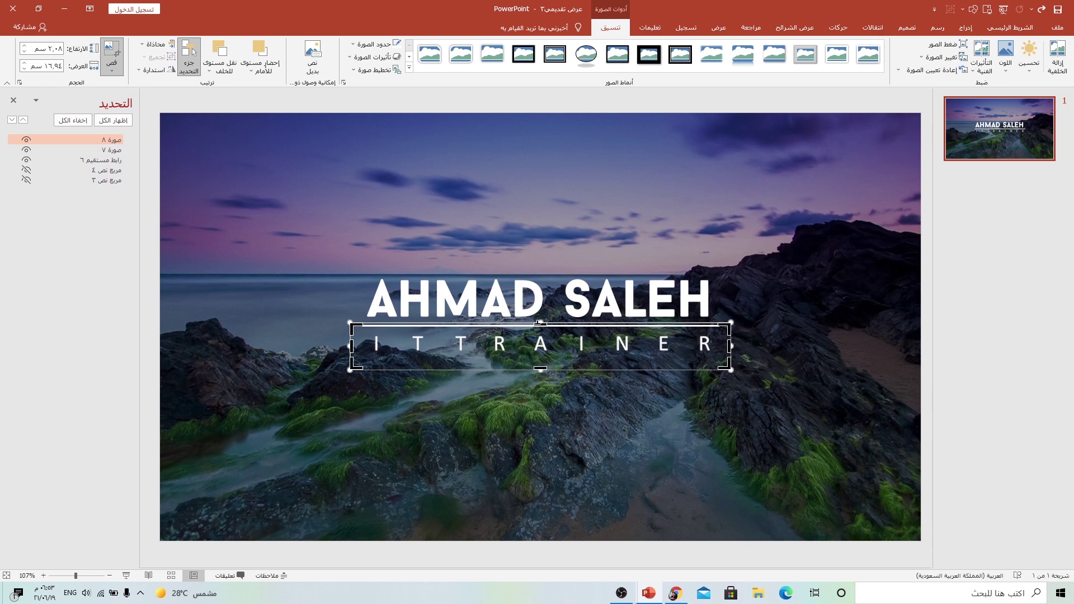
{"action": "left_click_drag", "start_coordinate": [538, 322], "coordinate": [538, 324]}
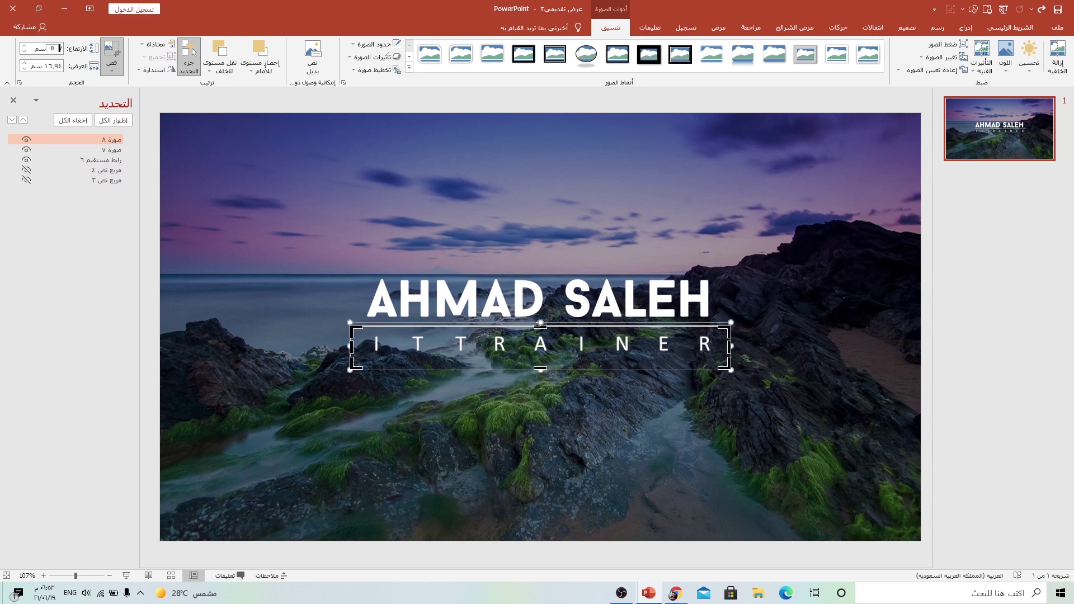
{"action": "left_click", "coordinate": [563, 402]}
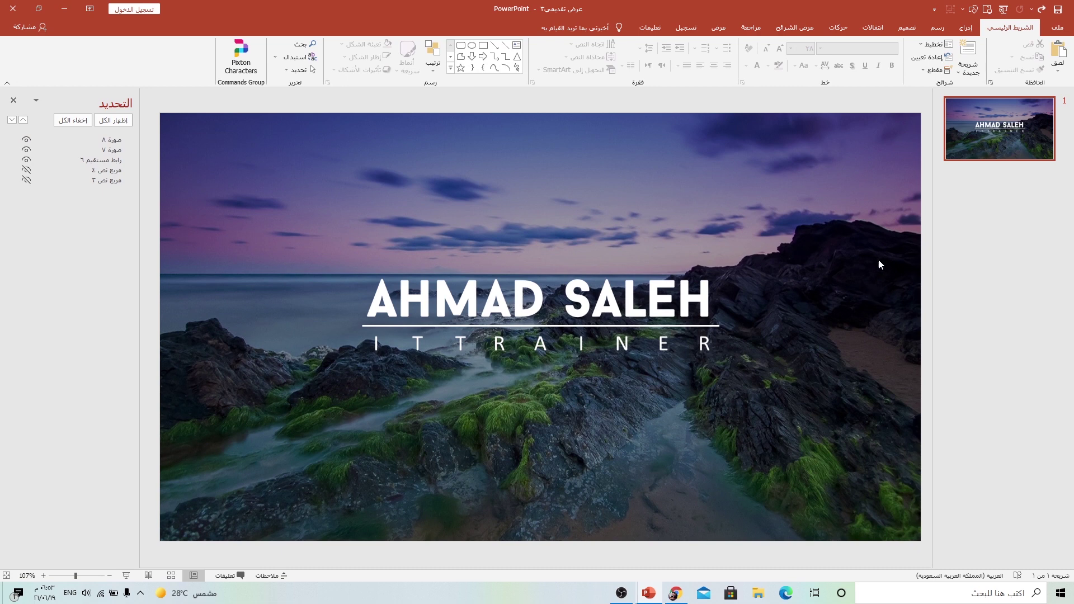
{"action": "right_click", "coordinate": [1009, 146]}
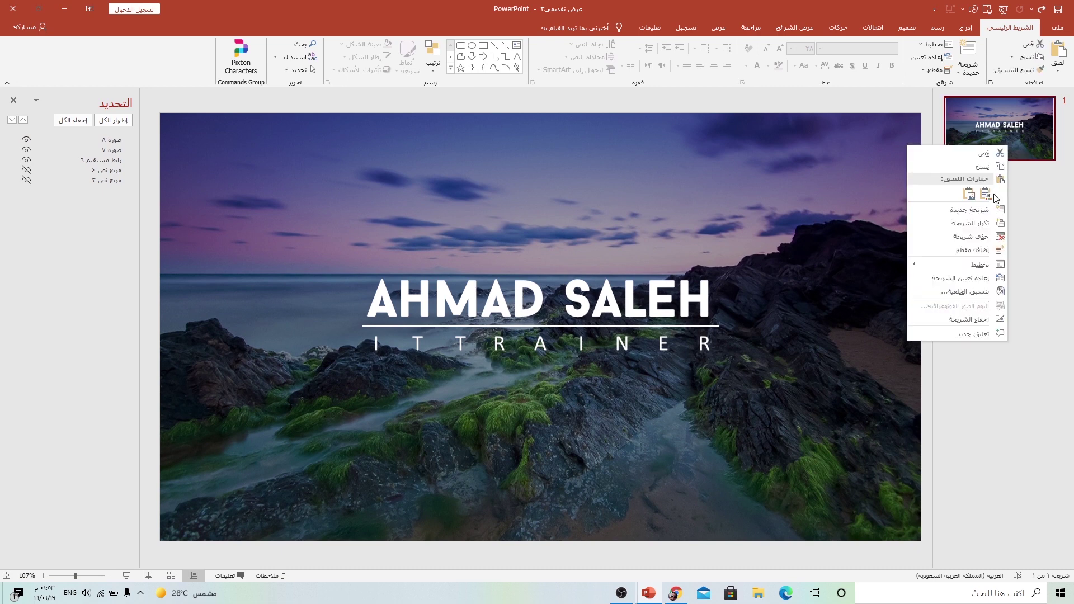
{"action": "left_click", "coordinate": [985, 222]}
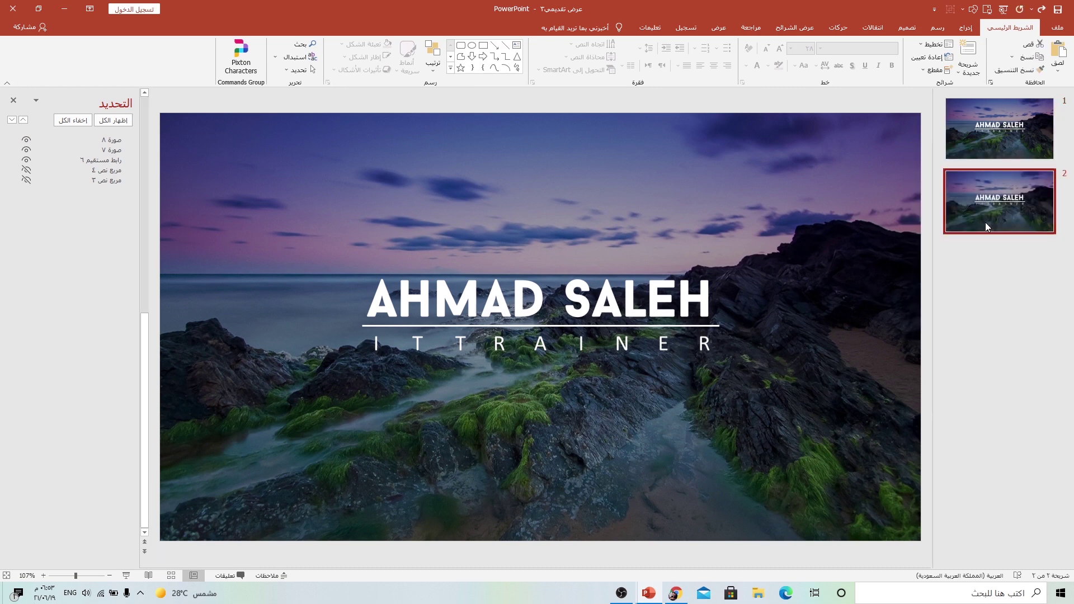
{"action": "left_click", "coordinate": [993, 138]}
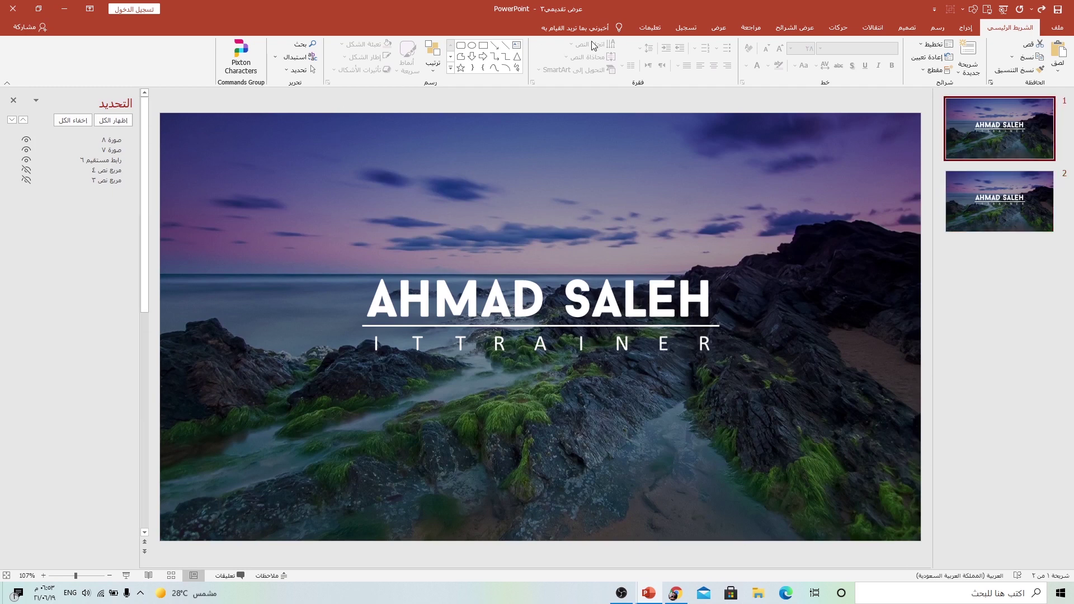
{"action": "left_click", "coordinate": [551, 289]}
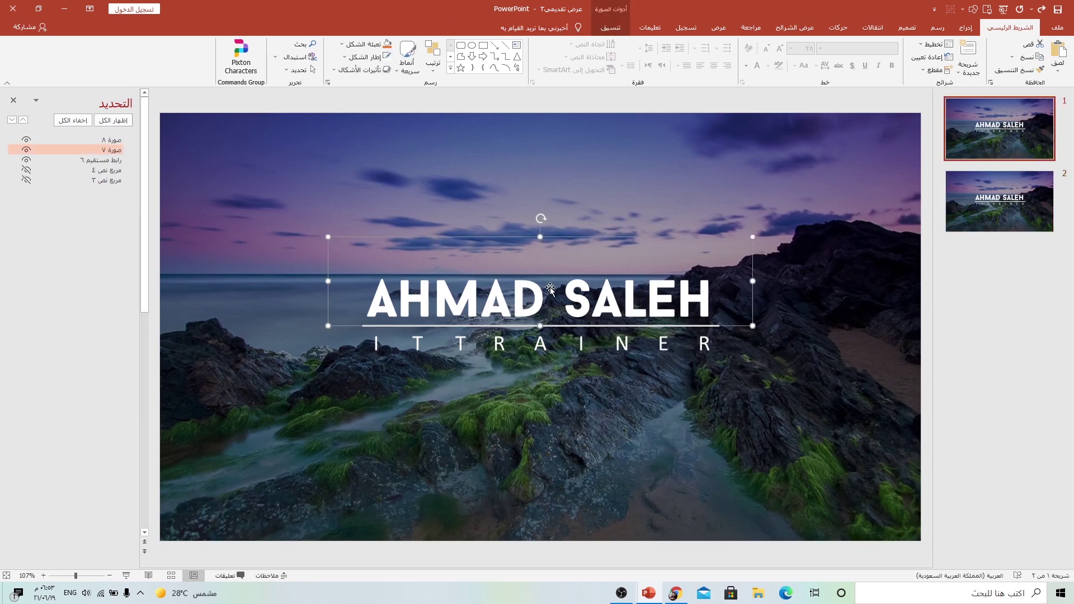
{"action": "left_click", "coordinate": [610, 28]}
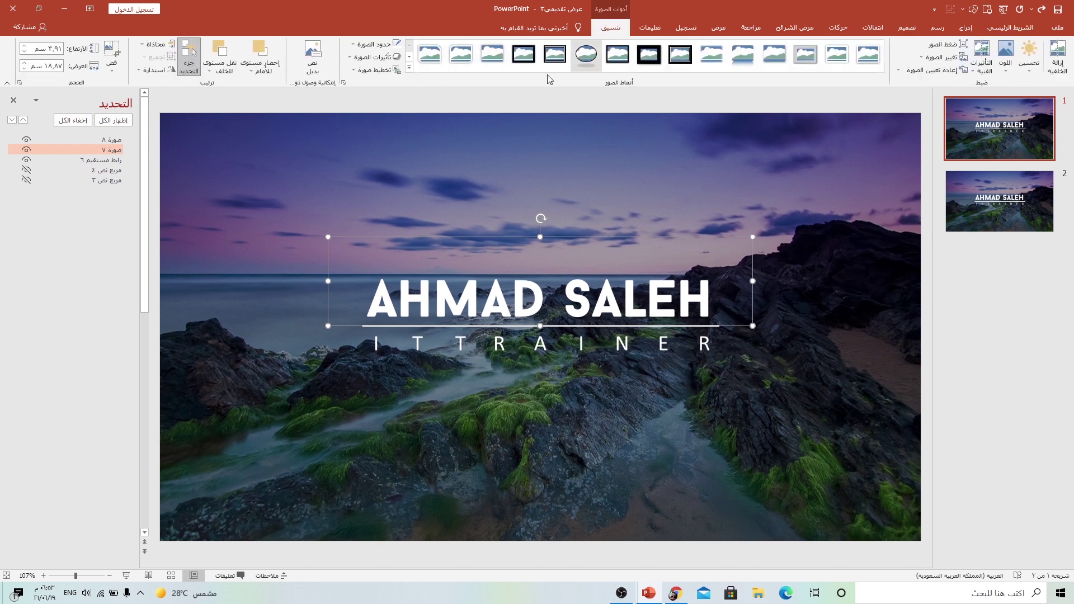
{"action": "left_click", "coordinate": [112, 53]}
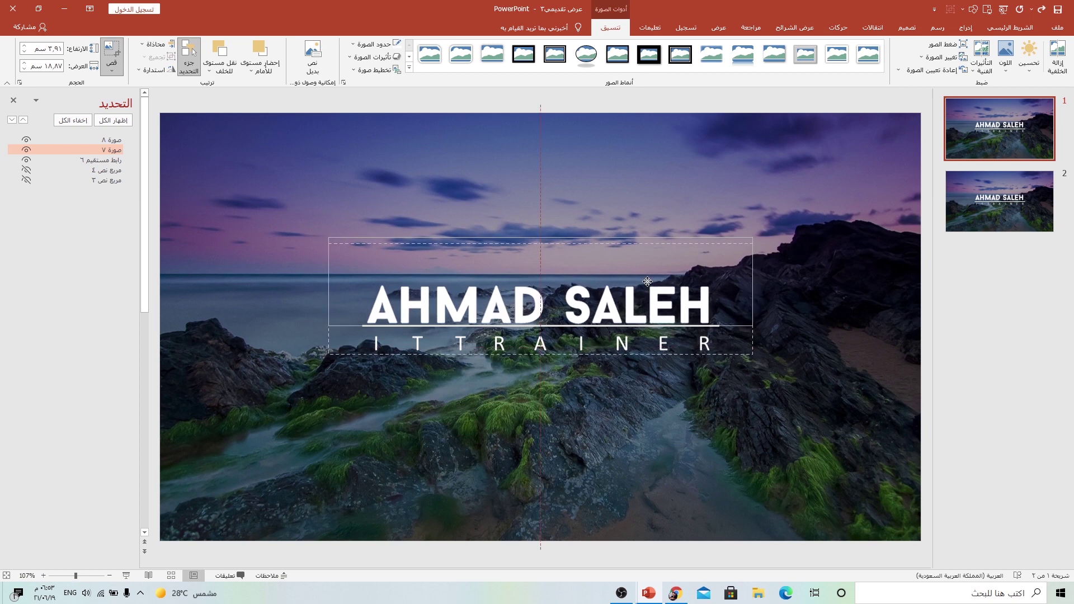
{"action": "left_click_drag", "start_coordinate": [648, 276], "coordinate": [653, 327]}
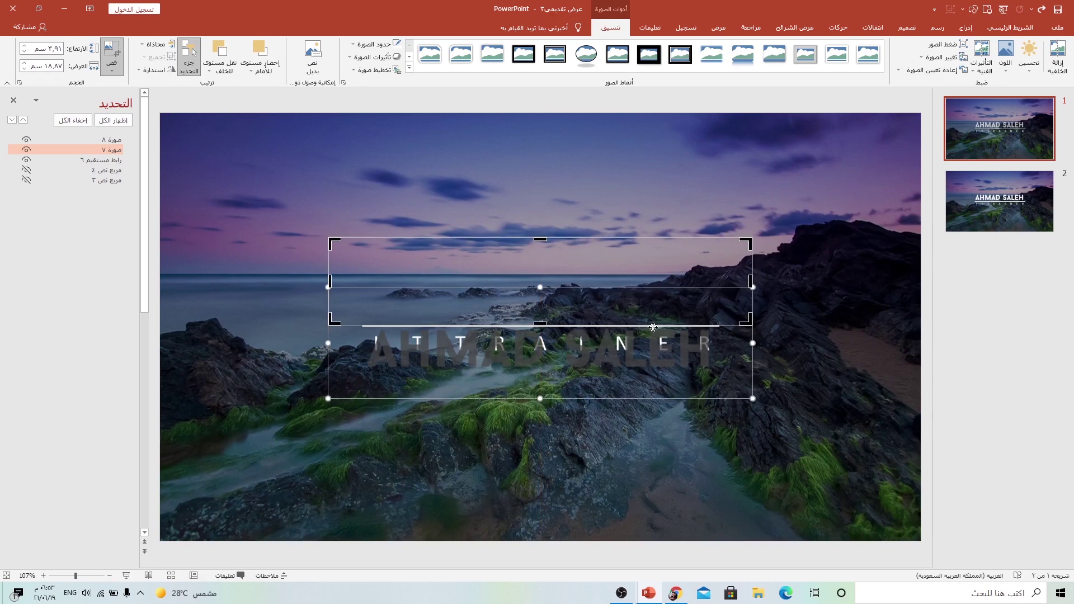
{"action": "left_click", "coordinate": [831, 307]}
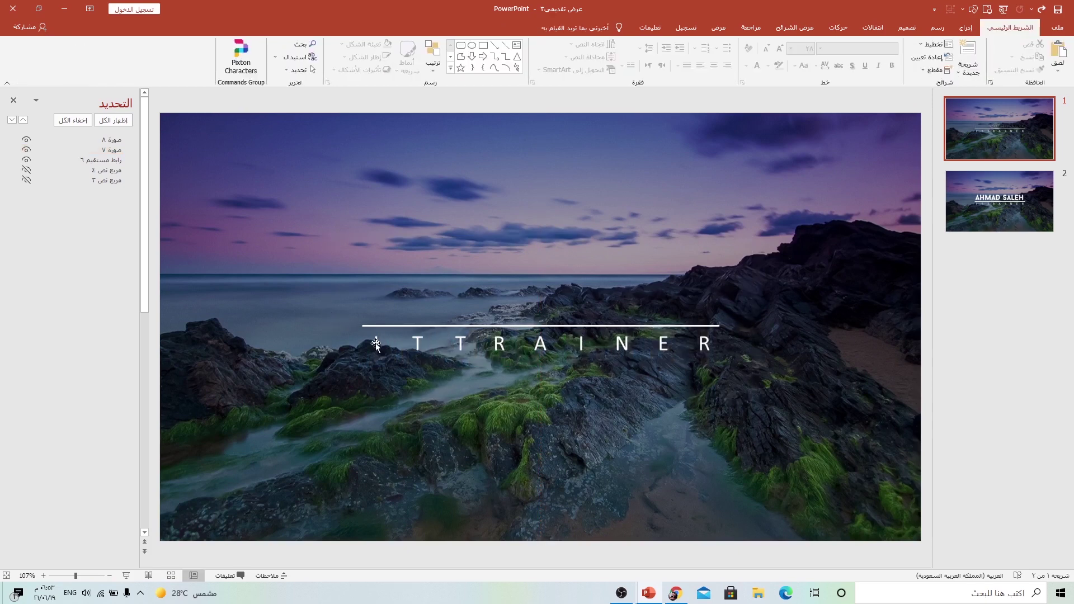
Crop the IT TRAINER picture so its text slides up out of view.
{"action": "left_click", "coordinate": [376, 345]}
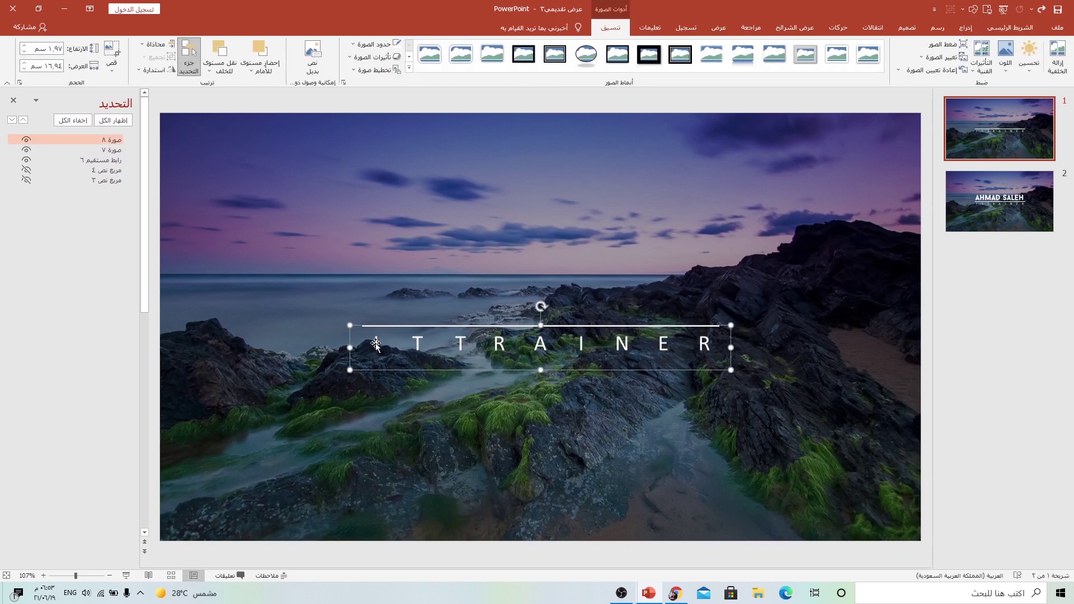
{"action": "left_click", "coordinate": [112, 53]}
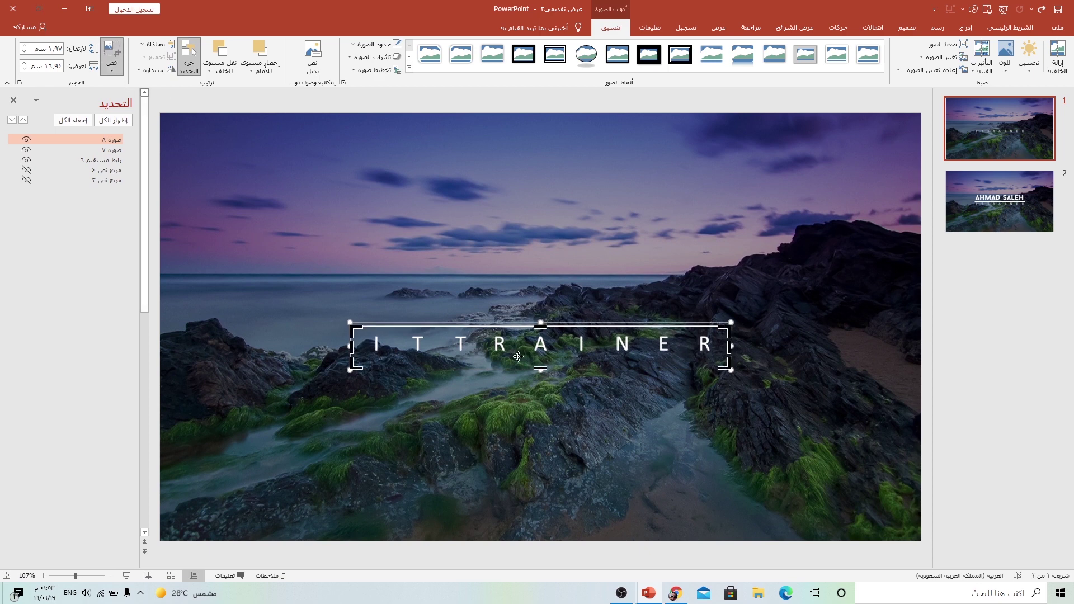
{"action": "left_click_drag", "start_coordinate": [492, 345], "coordinate": [495, 314]}
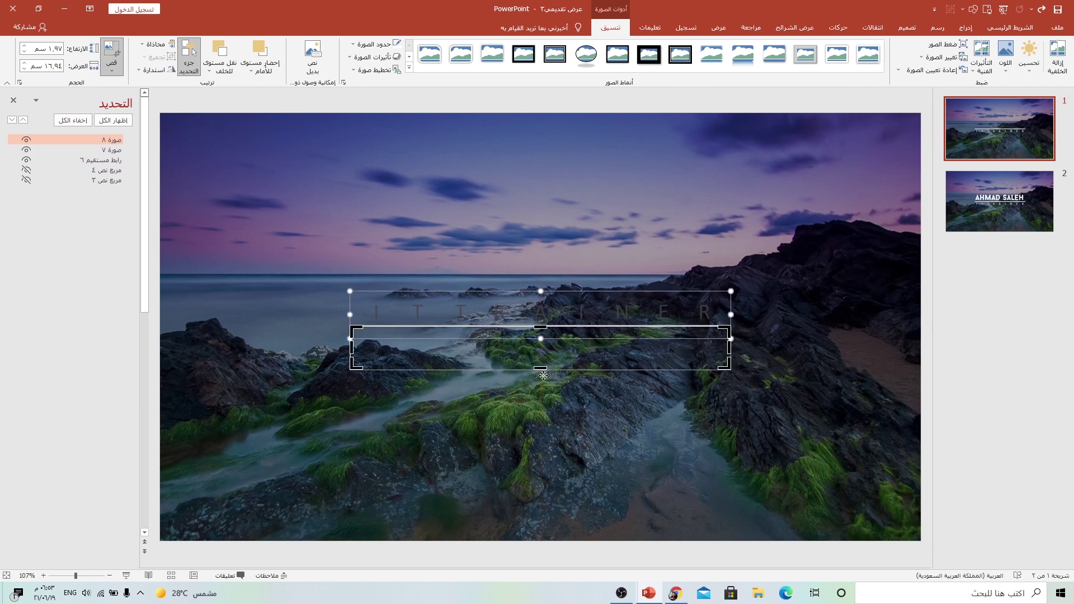
{"action": "left_click", "coordinate": [640, 424]}
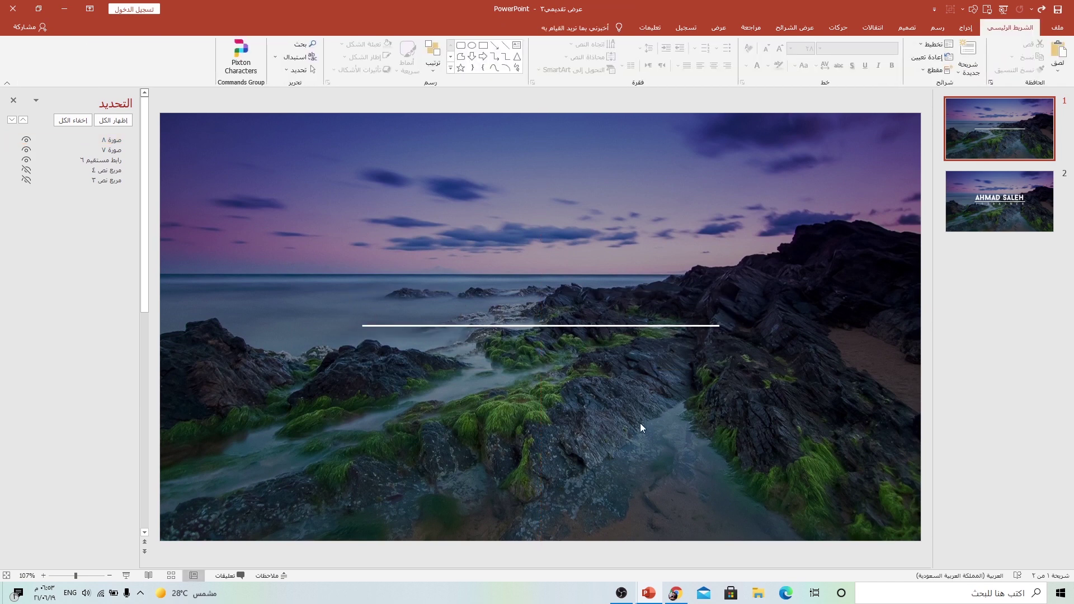
Select the white line connector on slide 1.
{"action": "left_click", "coordinate": [367, 327]}
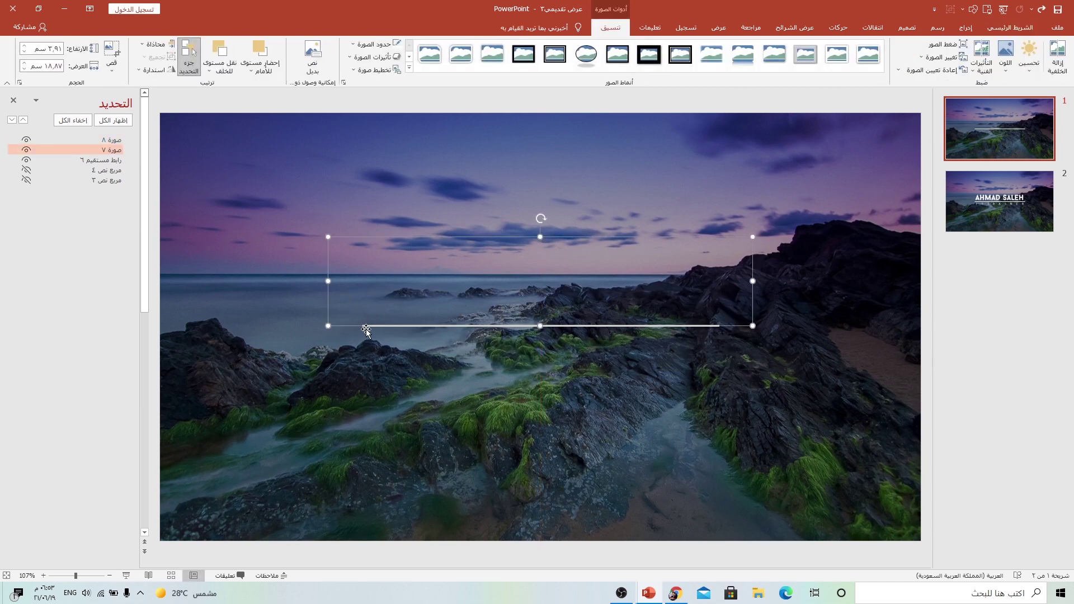
{"action": "left_click", "coordinate": [335, 341]}
{"action": "left_click_drag", "start_coordinate": [306, 282], "coordinate": [738, 351]}
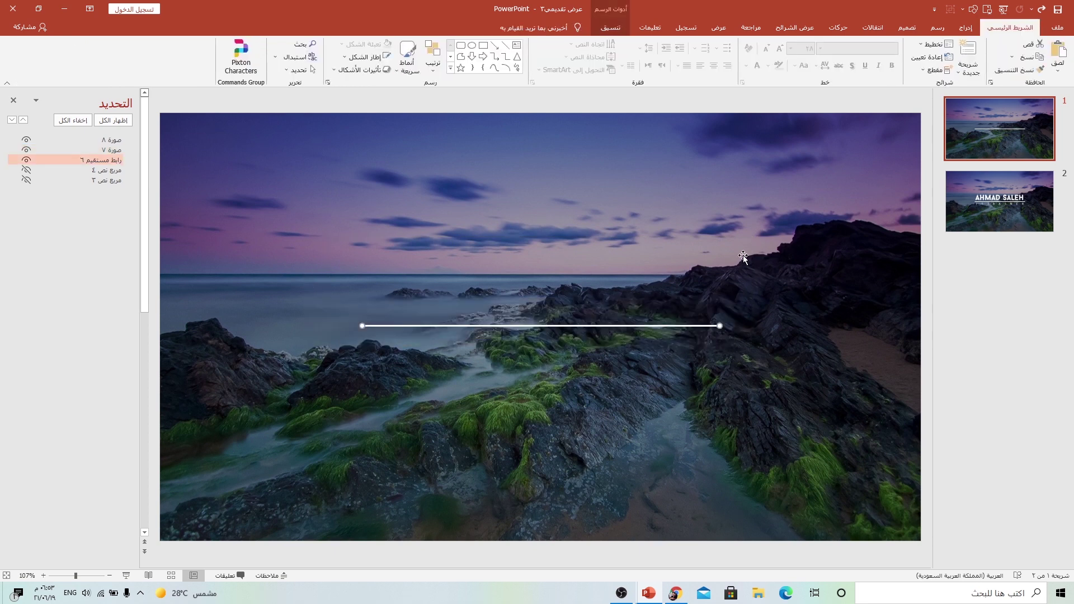
{"action": "left_click", "coordinate": [838, 28]}
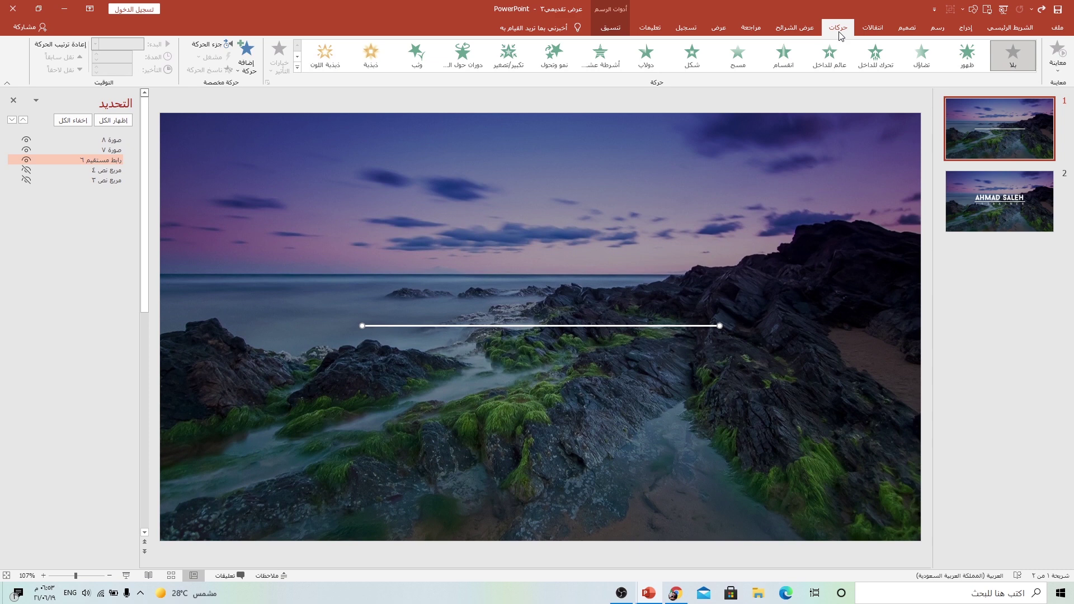
Give the white line a Fly In entrance from the left and show the Animation Pane.
{"action": "left_click", "coordinate": [782, 59]}
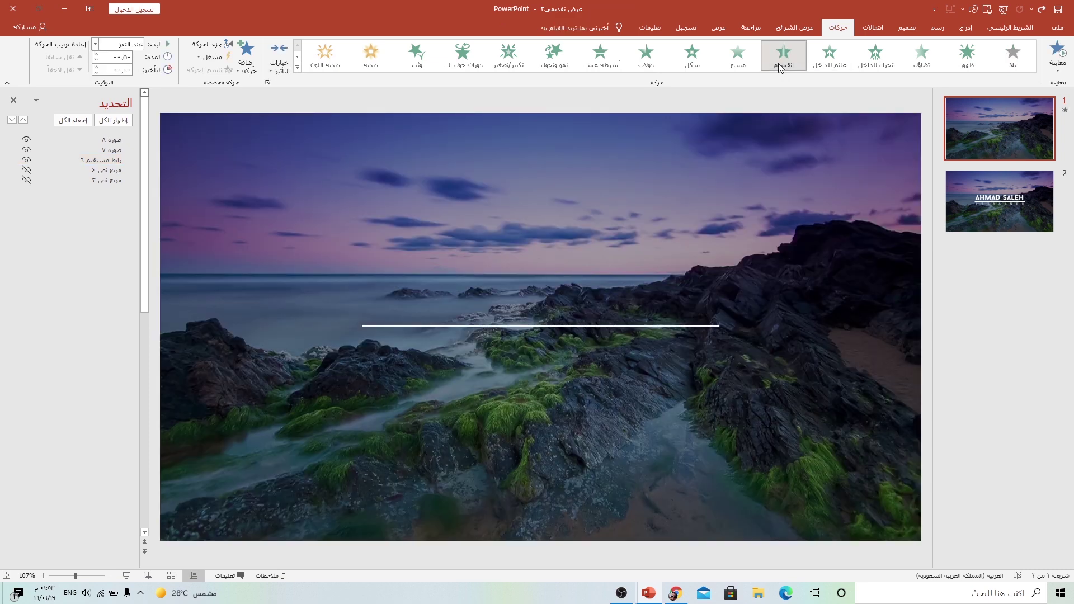
{"action": "left_click", "coordinate": [738, 56]}
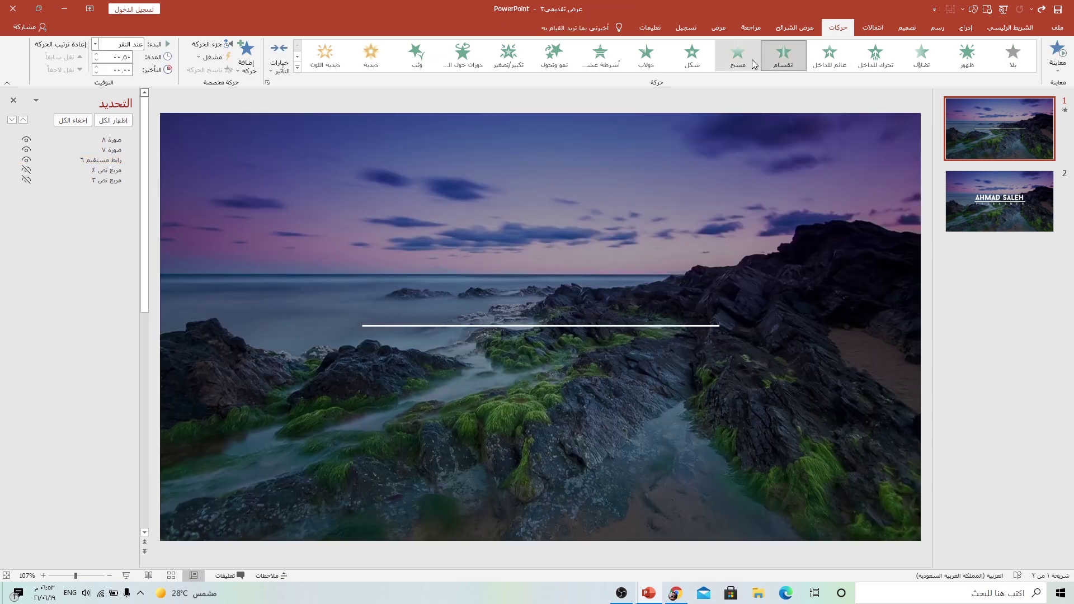
{"action": "left_click", "coordinate": [875, 58]}
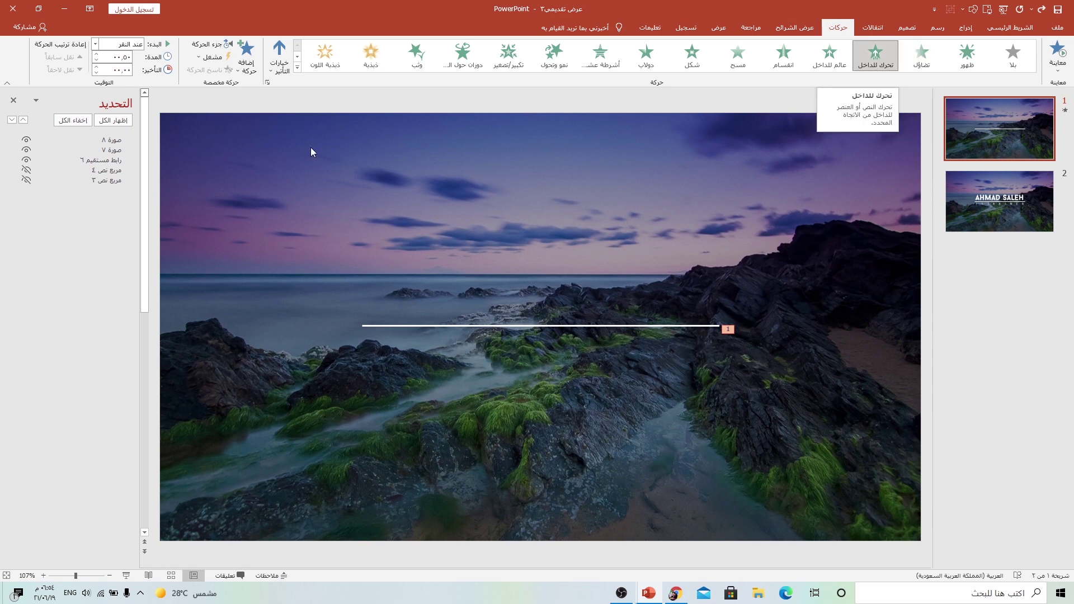
{"action": "left_click", "coordinate": [279, 56]}
{"action": "left_click", "coordinate": [251, 159]}
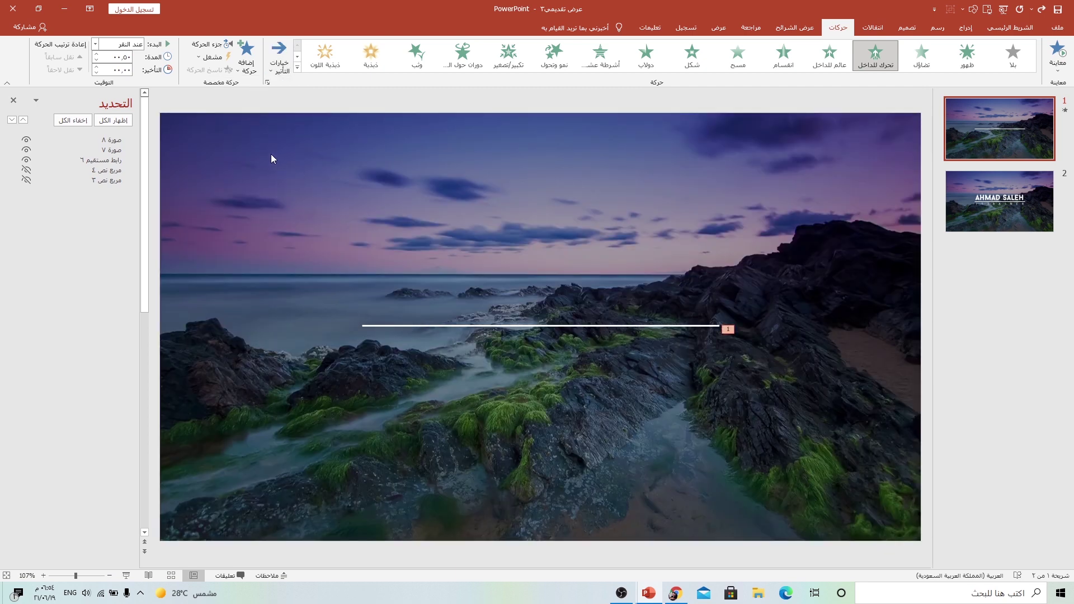
{"action": "left_click", "coordinate": [208, 44]}
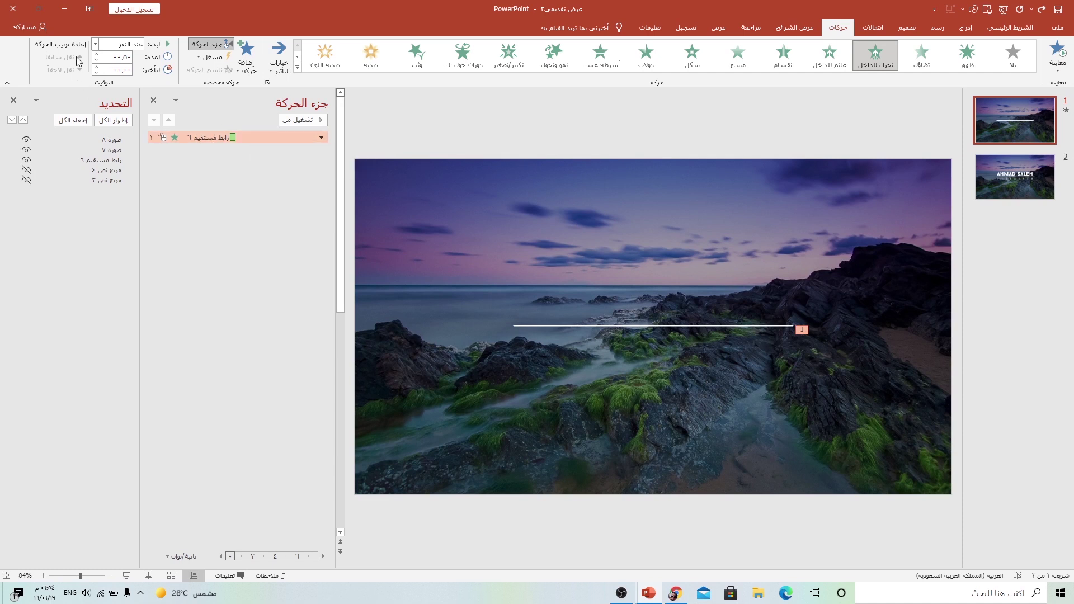
Make the line's Fly In start With Previous, last 1.00 second, and end with a bounce.
{"action": "left_click", "coordinate": [95, 45]}
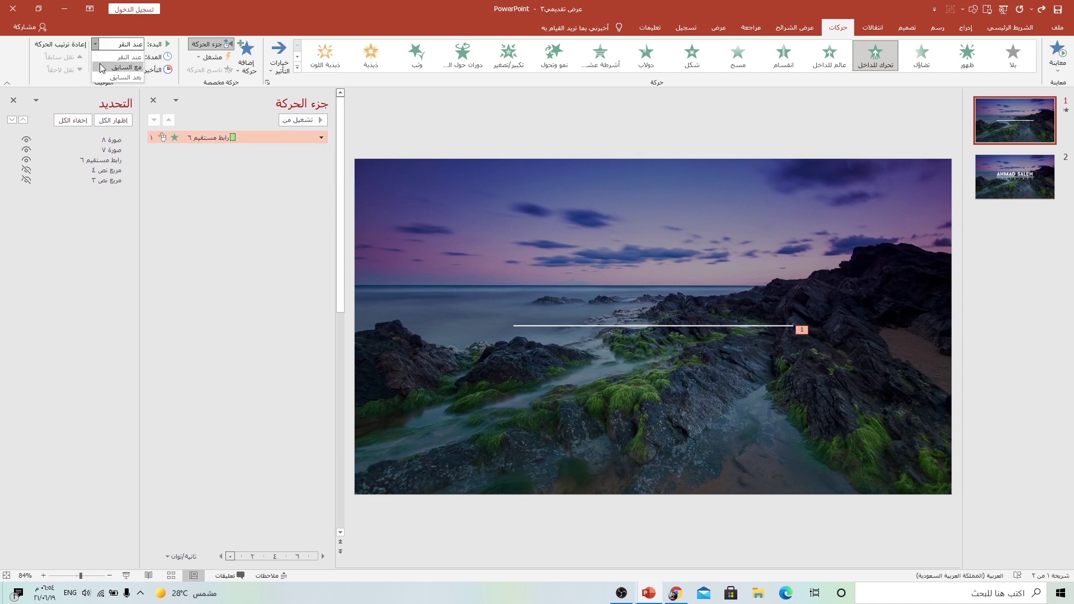
{"action": "left_click", "coordinate": [102, 68]}
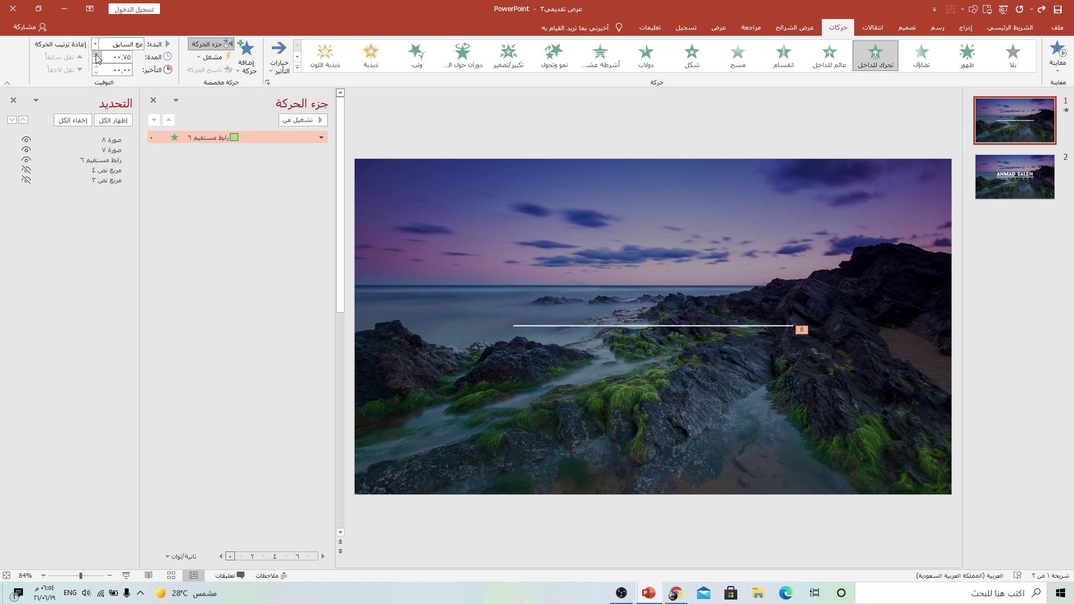
{"action": "left_click", "coordinate": [97, 60]}
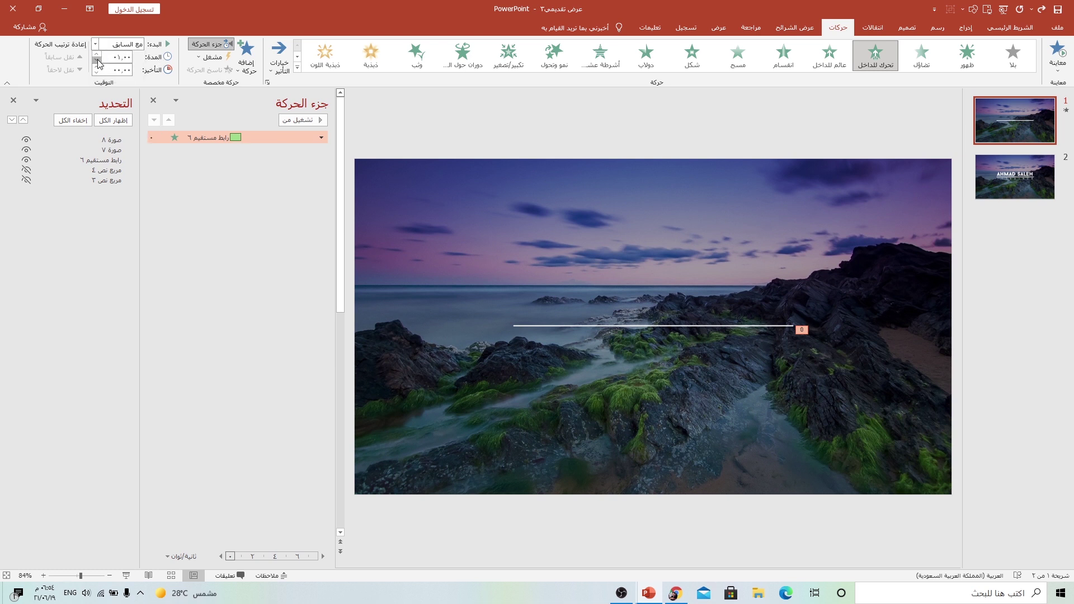
{"action": "double_click", "coordinate": [260, 139]}
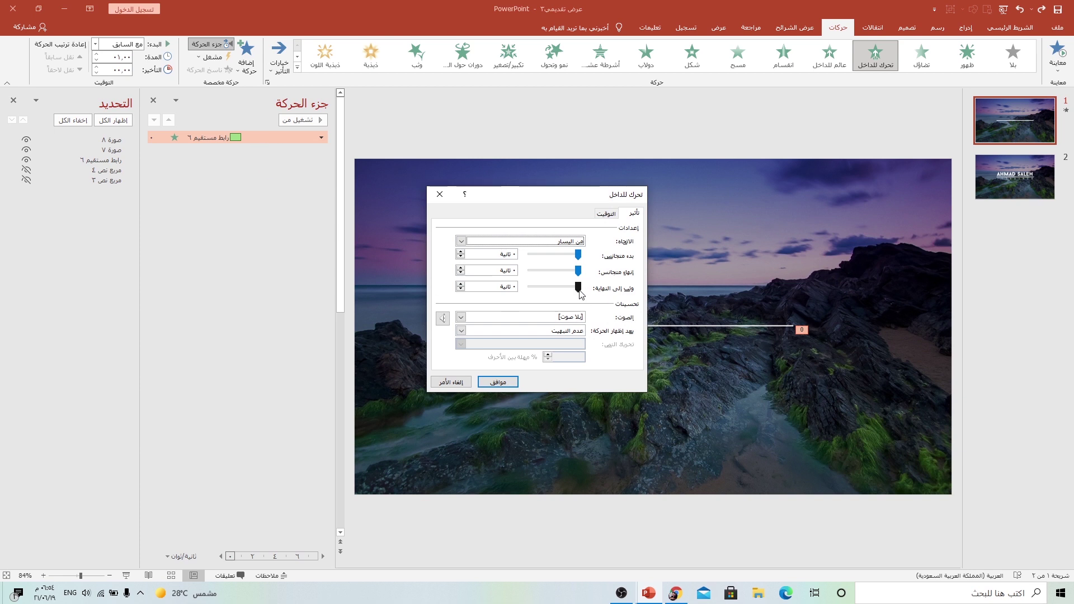
{"action": "left_click_drag", "start_coordinate": [578, 287], "coordinate": [560, 290]}
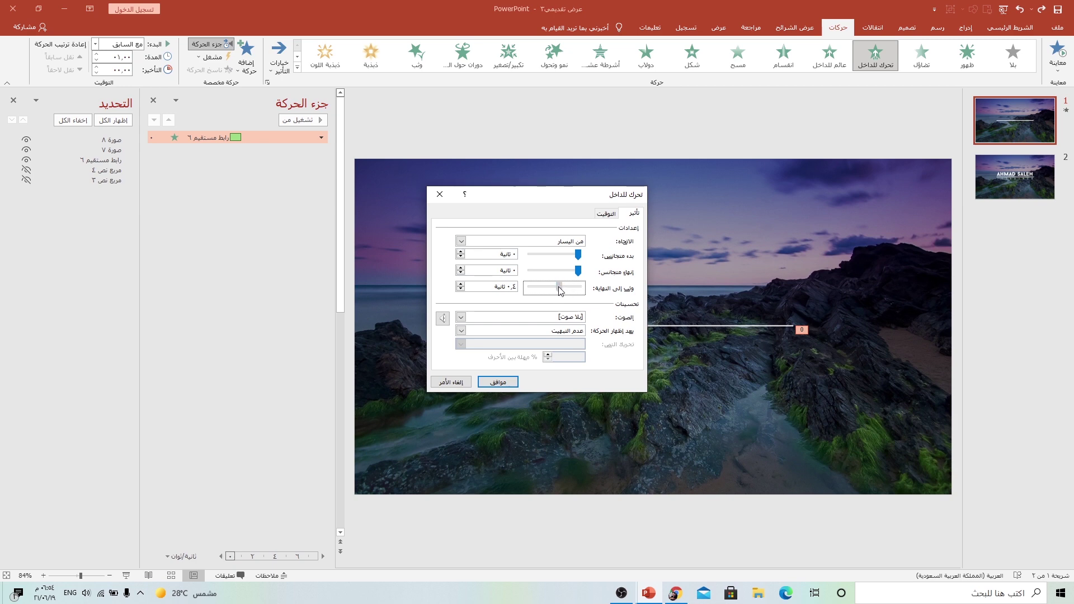
{"action": "left_click", "coordinate": [497, 382]}
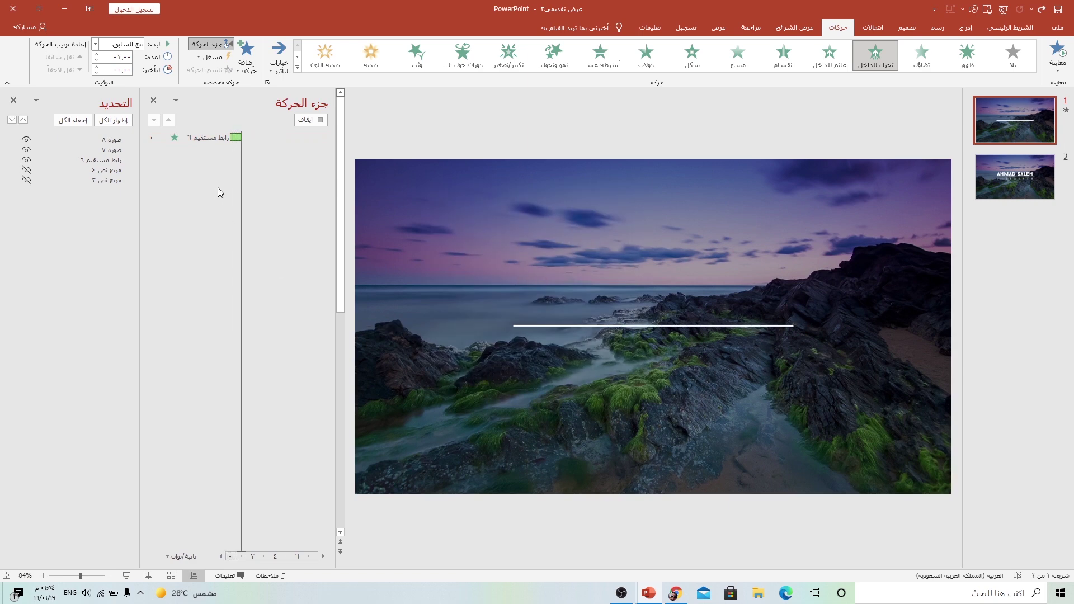
Preview the animation and raise the Fly In bounce end to 0.55 seconds.
{"action": "left_click", "coordinate": [288, 122]}
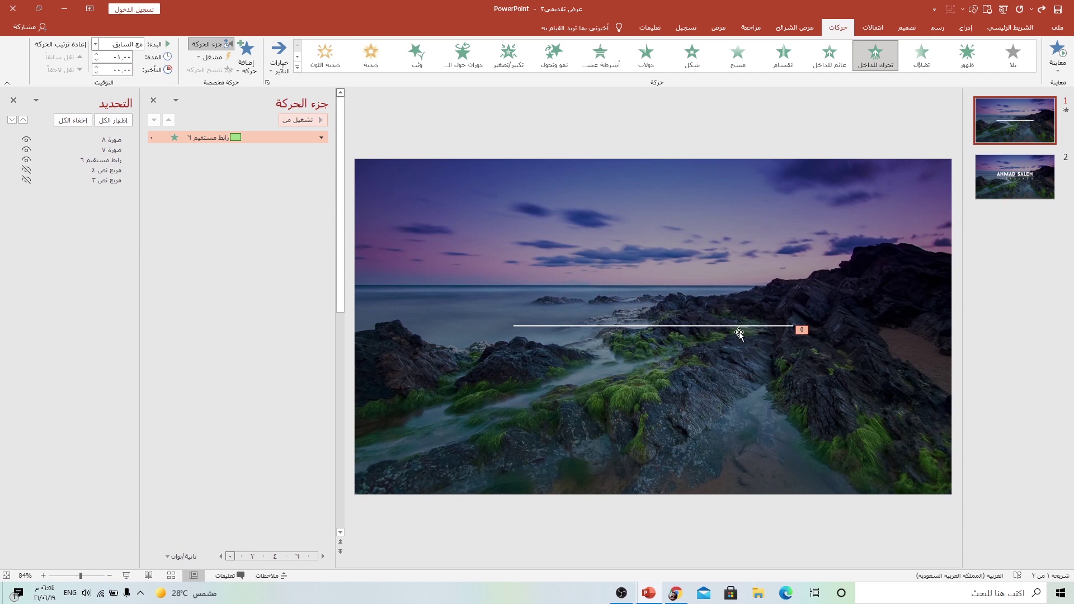
{"action": "double_click", "coordinate": [251, 137]}
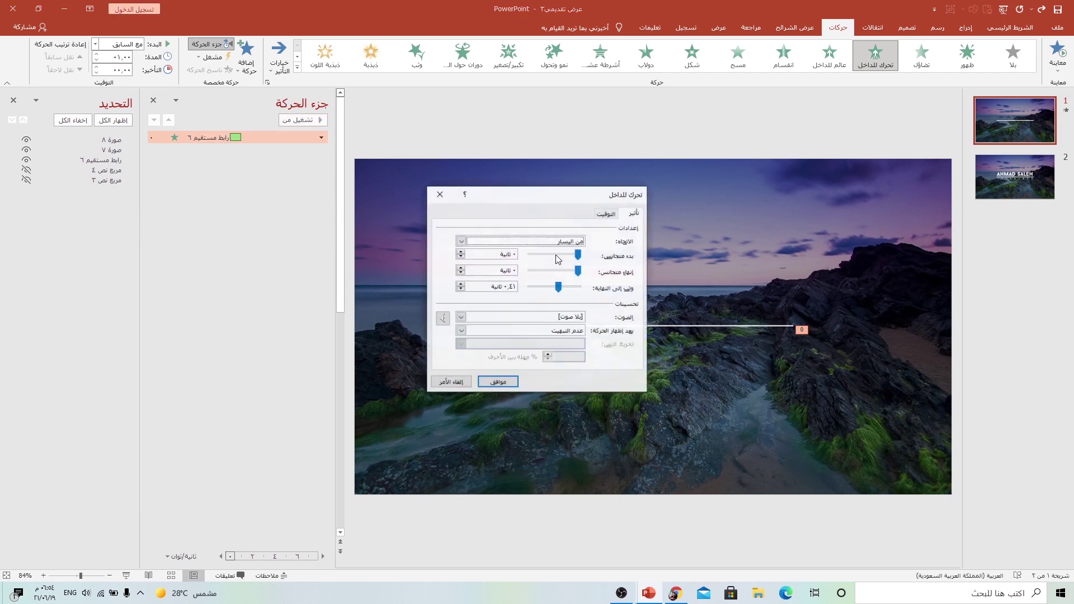
{"action": "left_click", "coordinate": [555, 286]}
{"action": "left_click_drag", "start_coordinate": [556, 286], "coordinate": [552, 287]}
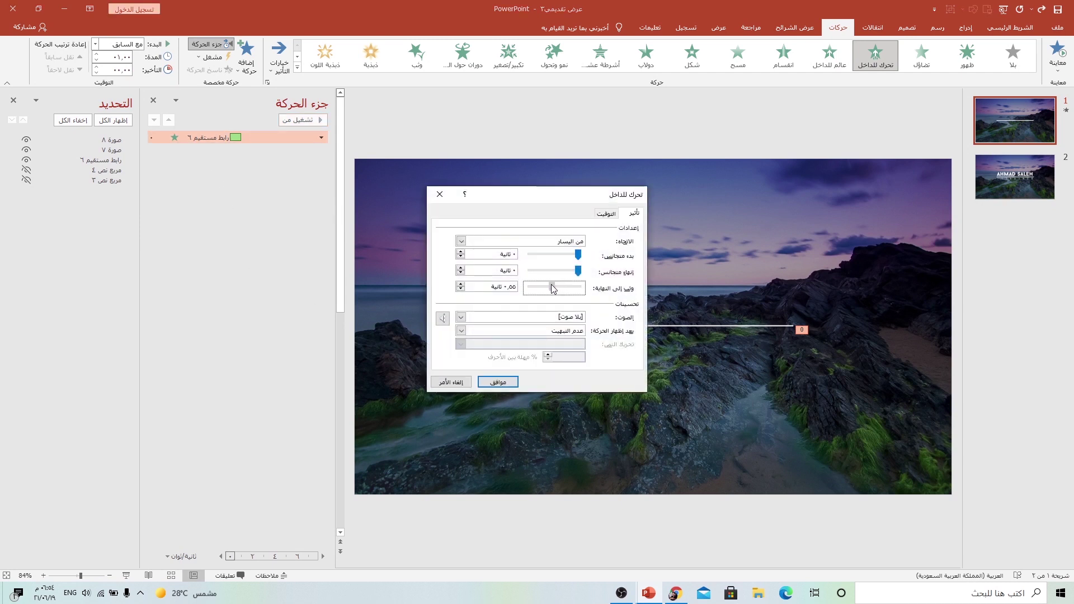
{"action": "left_click", "coordinate": [498, 382]}
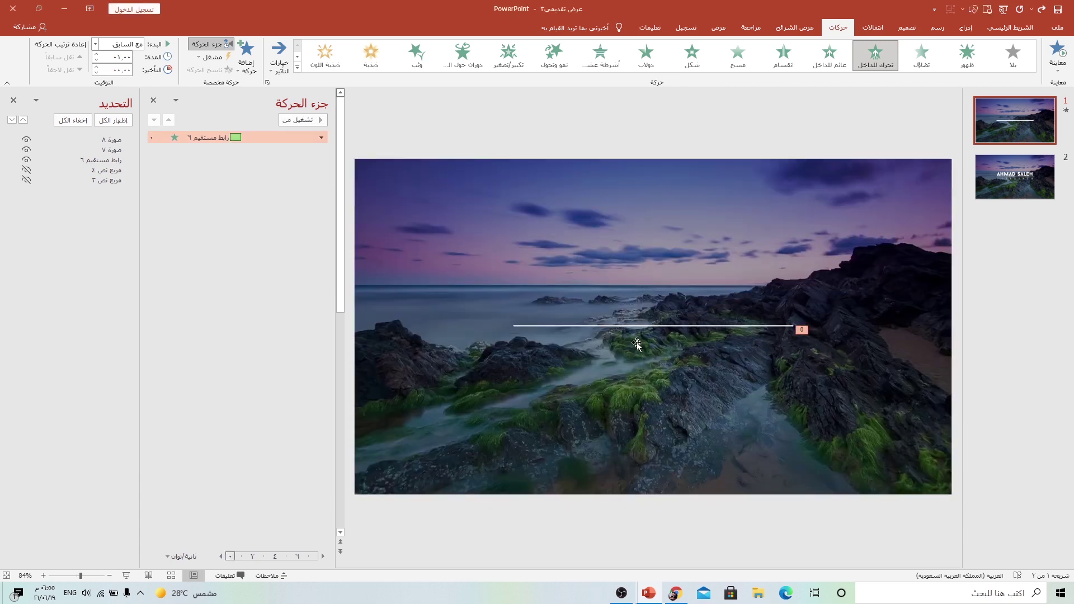
{"action": "left_click", "coordinate": [873, 29]}
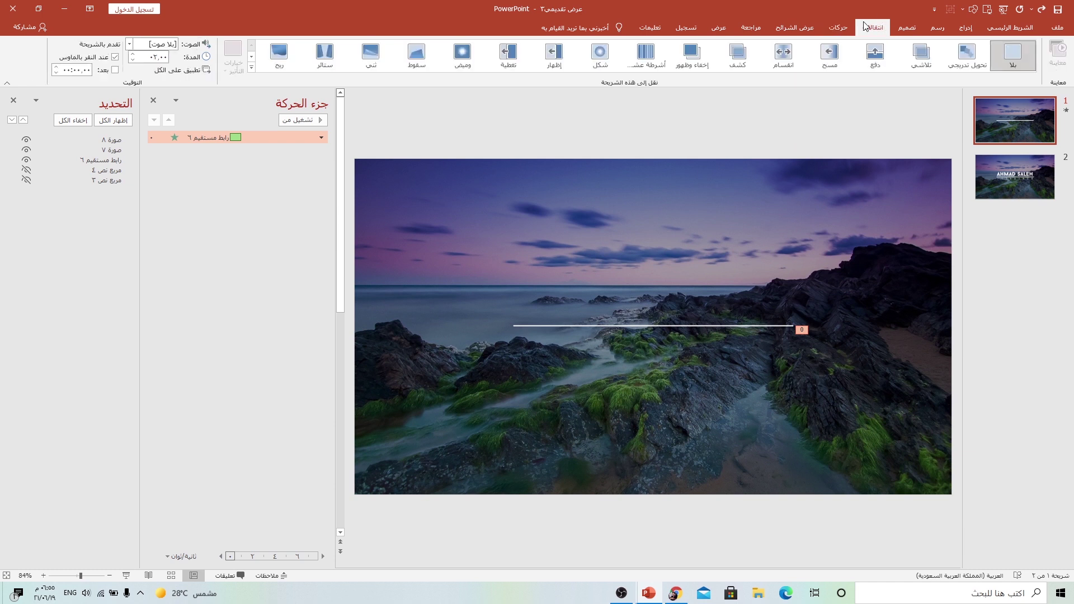
Make slide 1 advance automatically instead of on click, and test it in a slideshow.
{"action": "left_click", "coordinate": [96, 58]}
{"action": "left_click", "coordinate": [127, 576]}
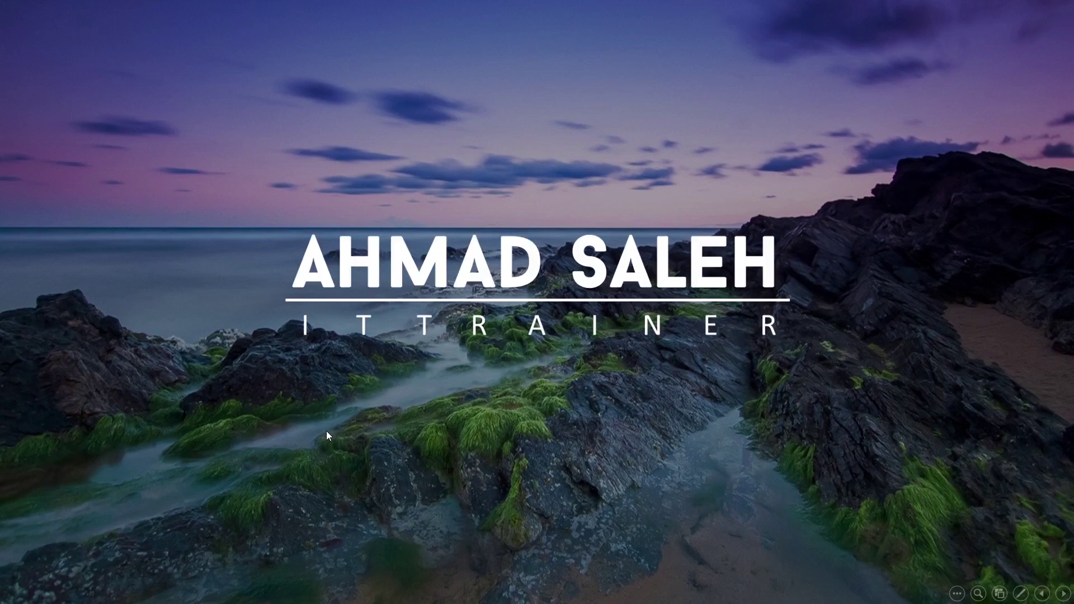
{"action": "key", "text": "Escape"}
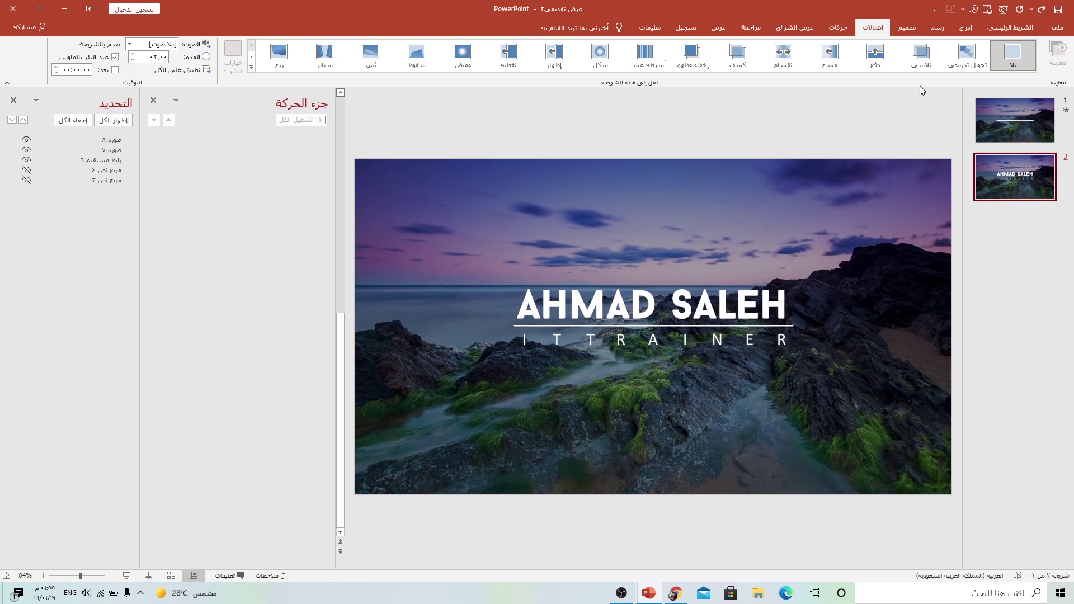
Apply the Morph transition to the AHMAD SALEH / IT TRAINER slide 2.
{"action": "left_click", "coordinate": [957, 66]}
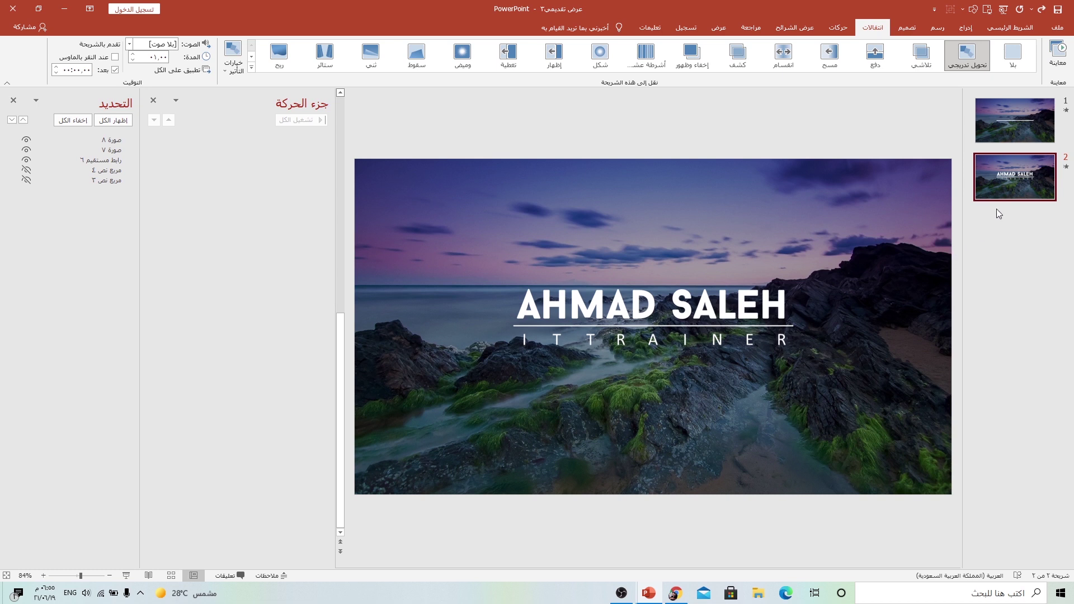
Duplicate the line slide and move the copy to the end as slide 3.
{"action": "right_click", "coordinate": [1021, 125]}
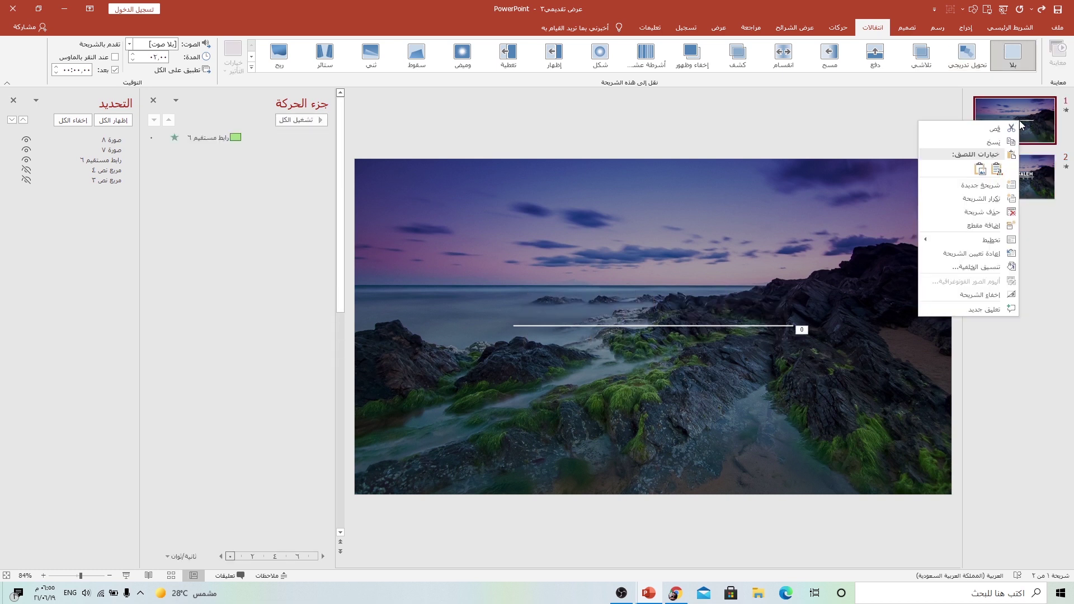
{"action": "left_click", "coordinate": [992, 199]}
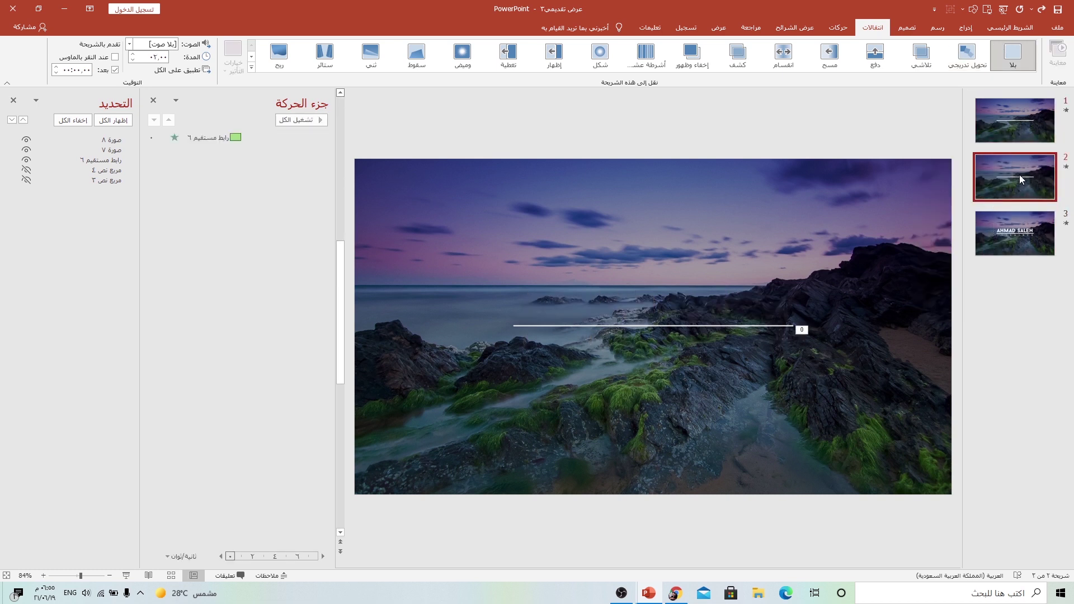
{"action": "left_click_drag", "start_coordinate": [991, 200], "coordinate": [1021, 244]}
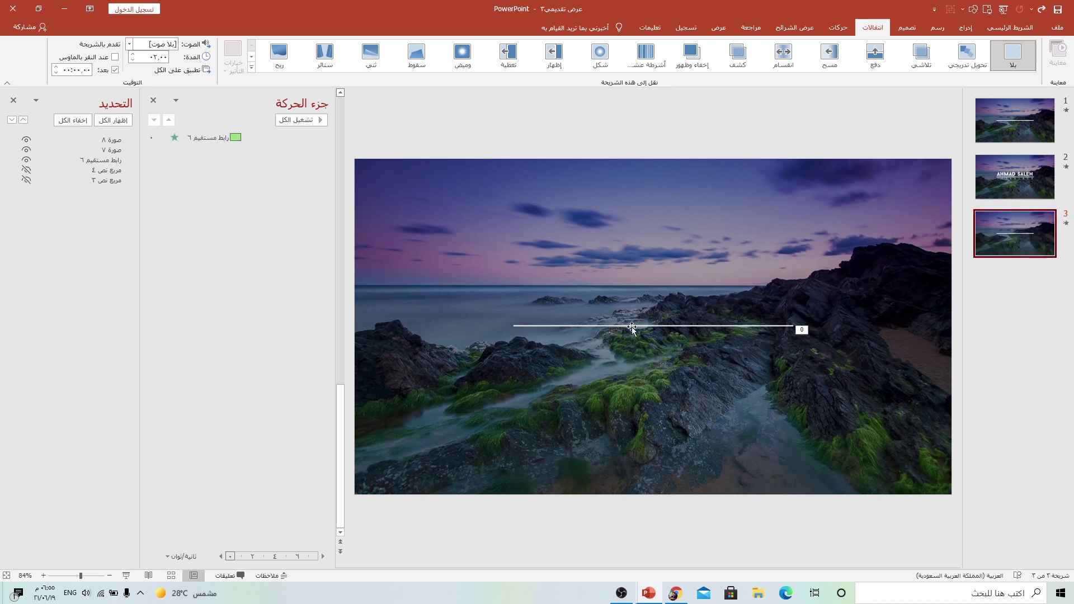
Remove the Fly In animation from the white line on slide 3.
{"action": "left_click", "coordinate": [541, 327]}
{"action": "left_click_drag", "start_coordinate": [473, 308], "coordinate": [817, 353]}
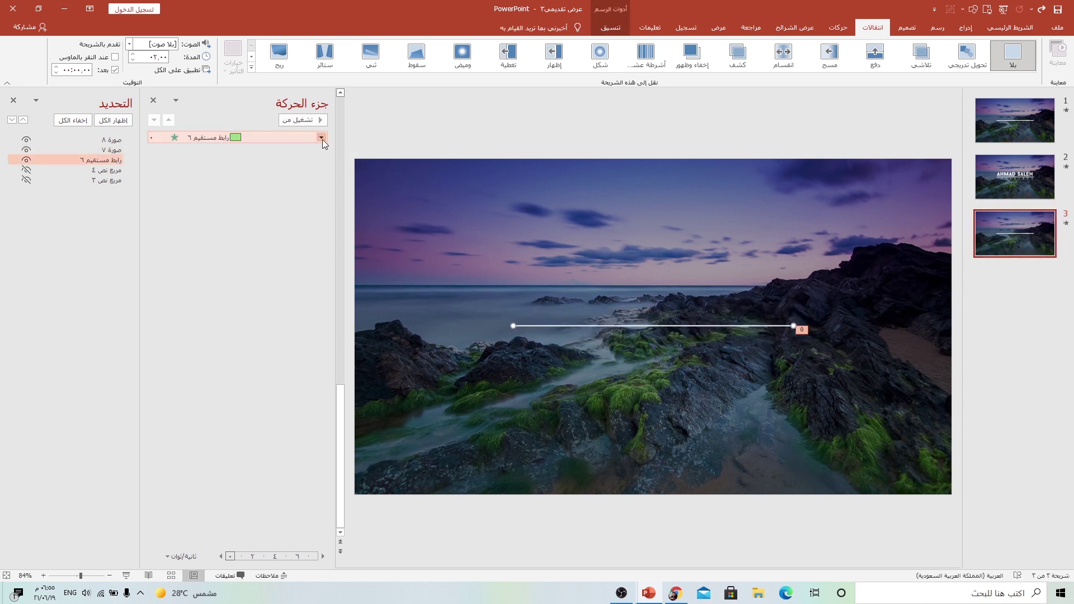
{"action": "left_click", "coordinate": [322, 139]}
{"action": "left_click", "coordinate": [365, 226]}
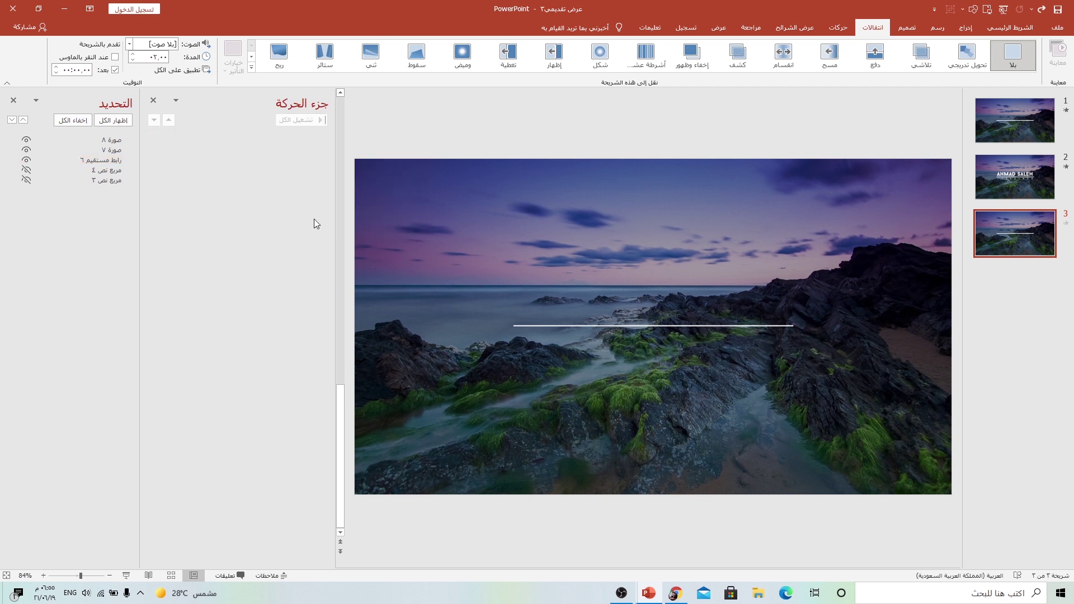
{"action": "left_click_drag", "start_coordinate": [457, 297], "coordinate": [822, 332]}
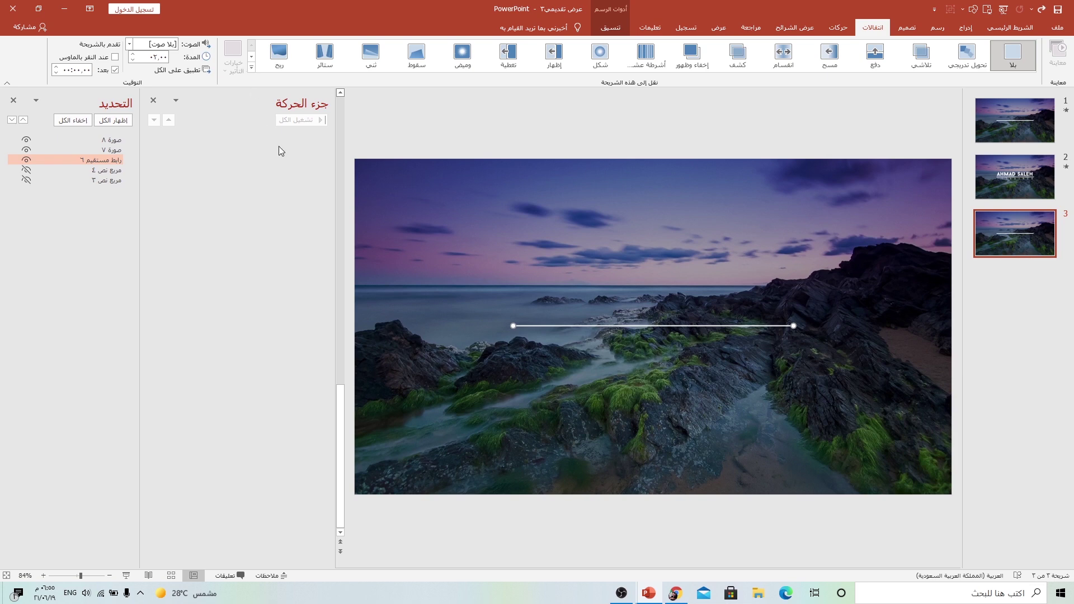
{"action": "left_click", "coordinate": [837, 28]}
Give the slide 3 line a Split exit animation that starts With Previous.
{"action": "left_click", "coordinate": [247, 56]}
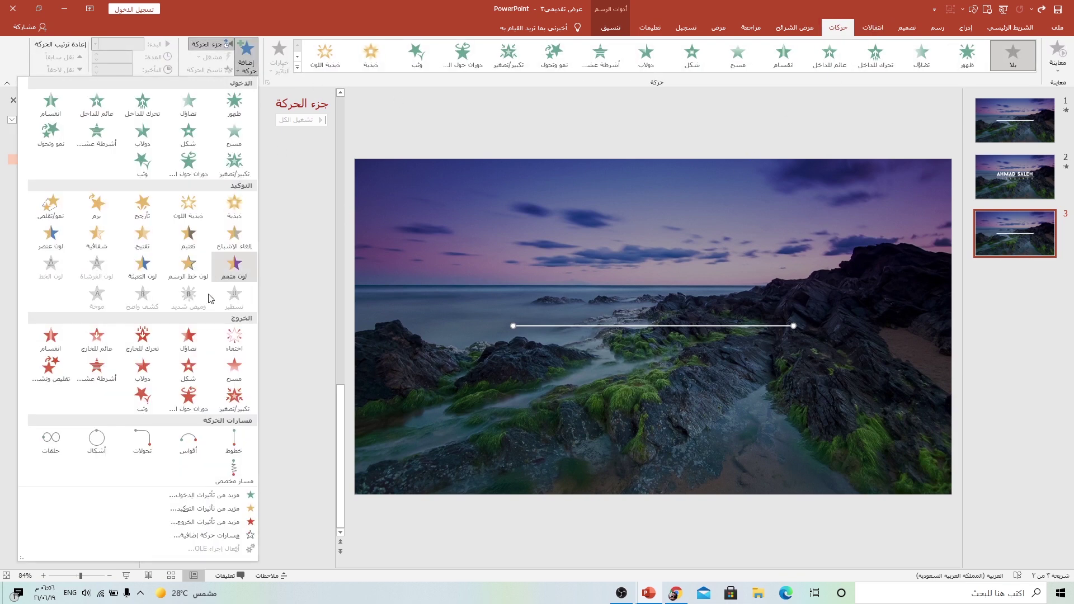
{"action": "left_click", "coordinate": [50, 343]}
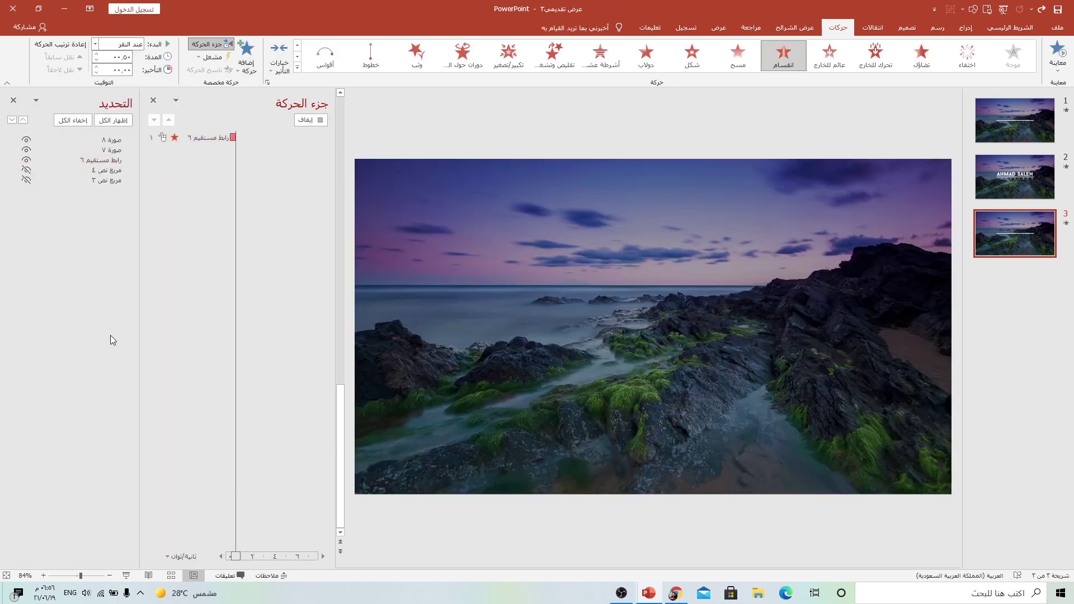
{"action": "left_click", "coordinate": [289, 69]}
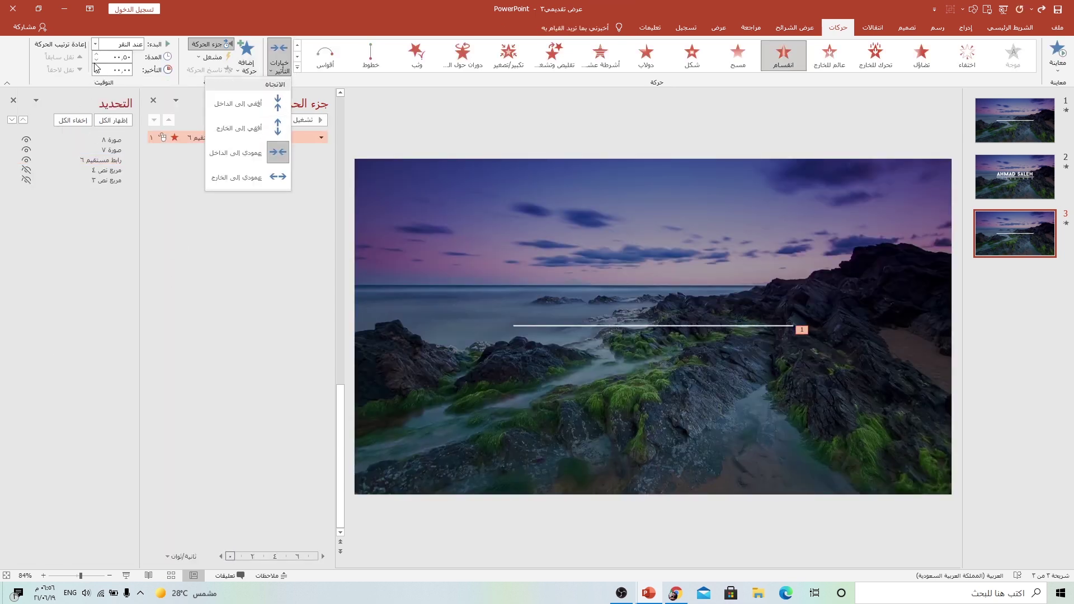
{"action": "left_click", "coordinate": [96, 43]}
{"action": "left_click", "coordinate": [95, 43]}
{"action": "left_click", "coordinate": [115, 62]}
{"action": "type", "text": "٠١.٠٠"}
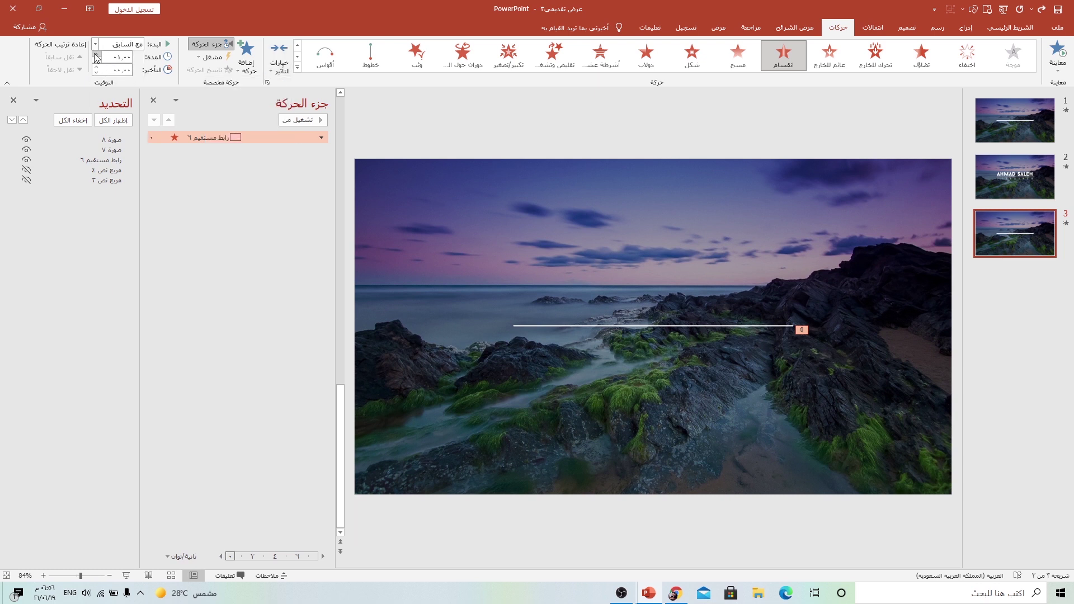
Apply a Morph transition to slide 3, then return to slide 1.
{"action": "left_click", "coordinate": [868, 29]}
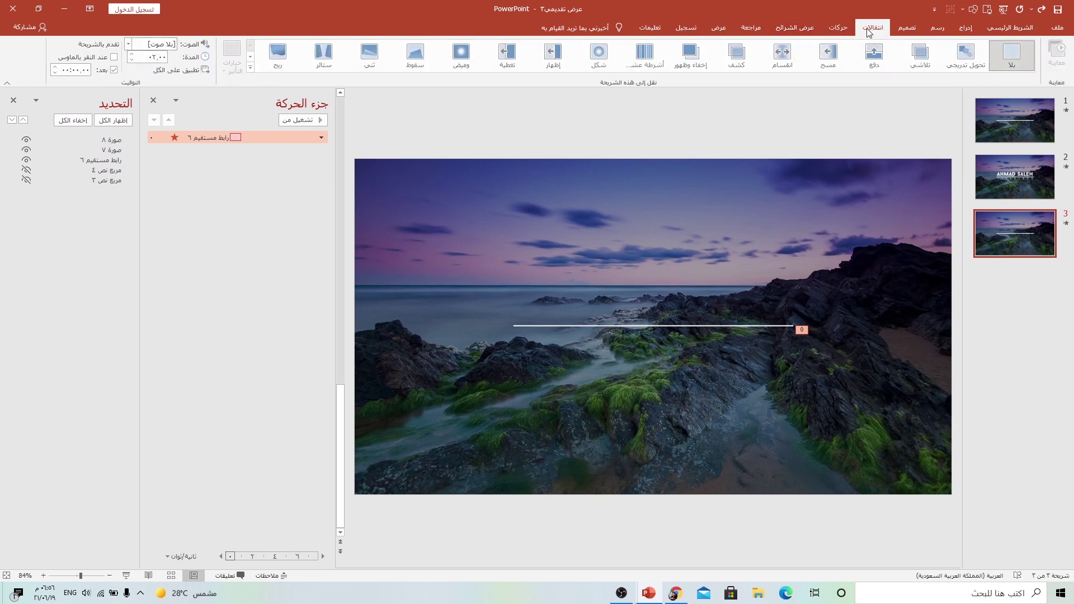
{"action": "left_click", "coordinate": [978, 55]}
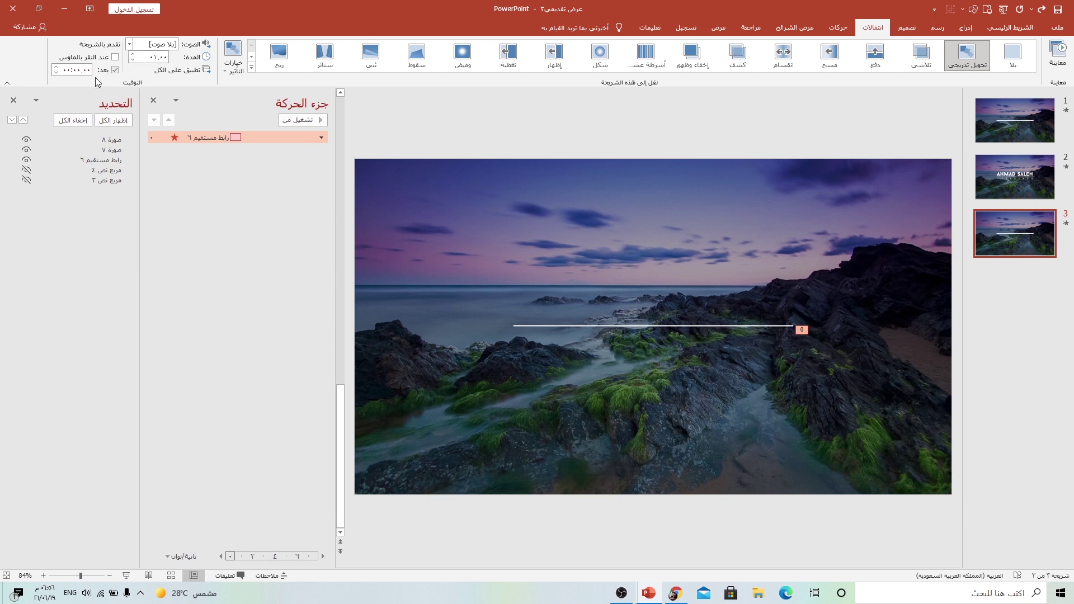
{"action": "left_click", "coordinate": [1008, 123]}
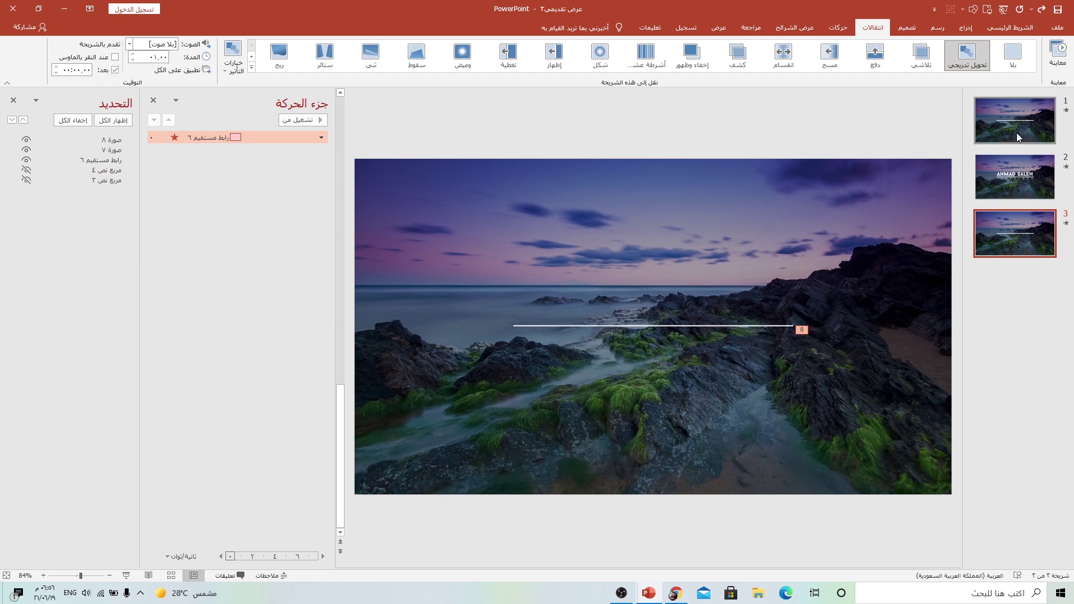
Play the three-slide intro as a slideshow from the beginning to the end.
{"action": "left_click", "coordinate": [128, 574]}
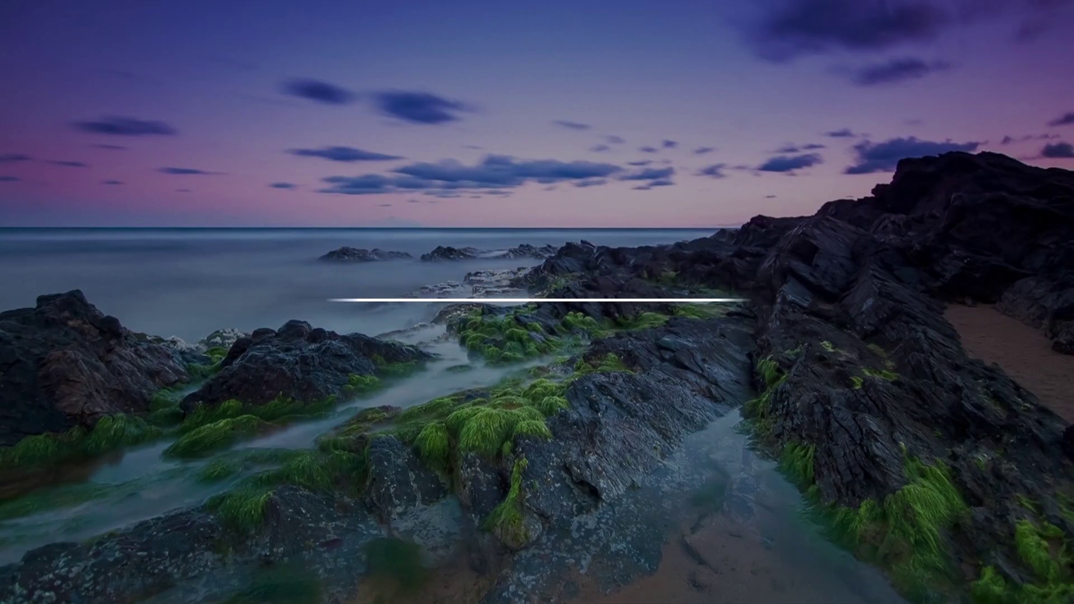
{"action": "key", "text": "Left"}
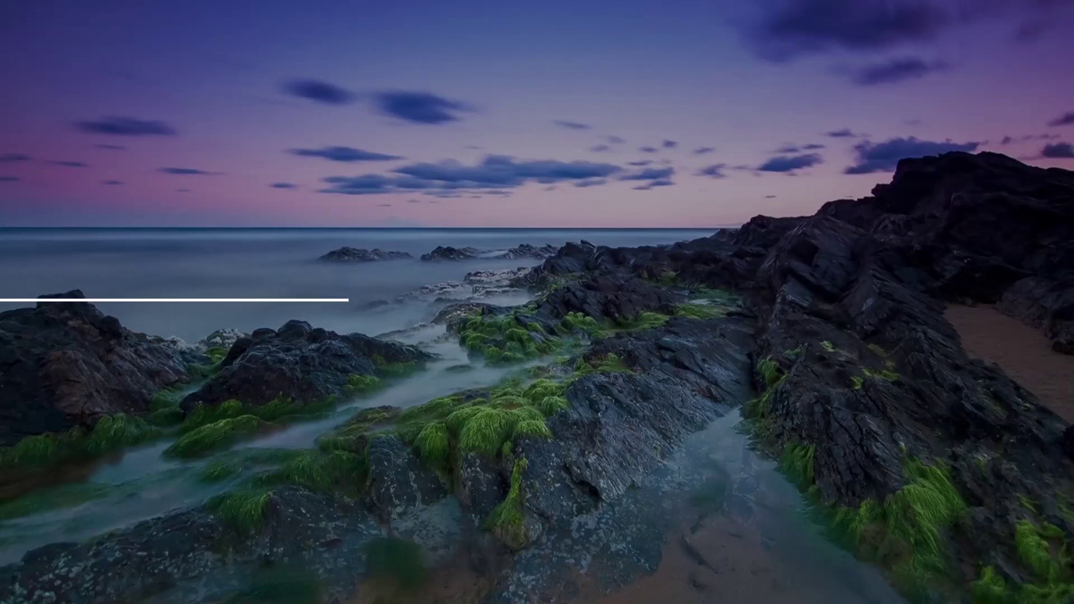